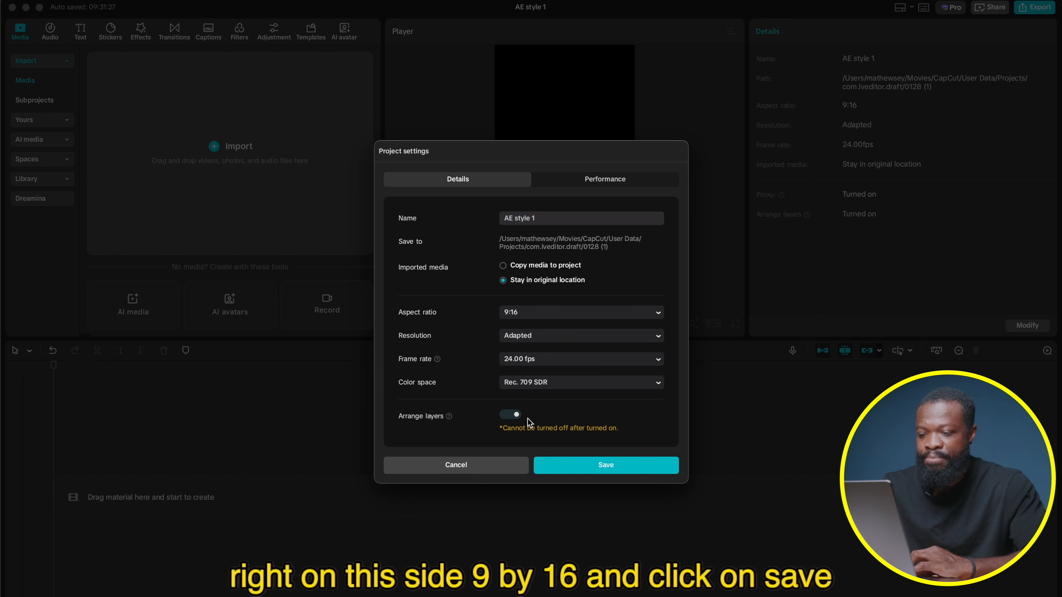
Step: Save the 9:16, 24 fps project settings and add a square shape to the start of the timeline
{"action": "left_click", "coordinate": [598, 467]}
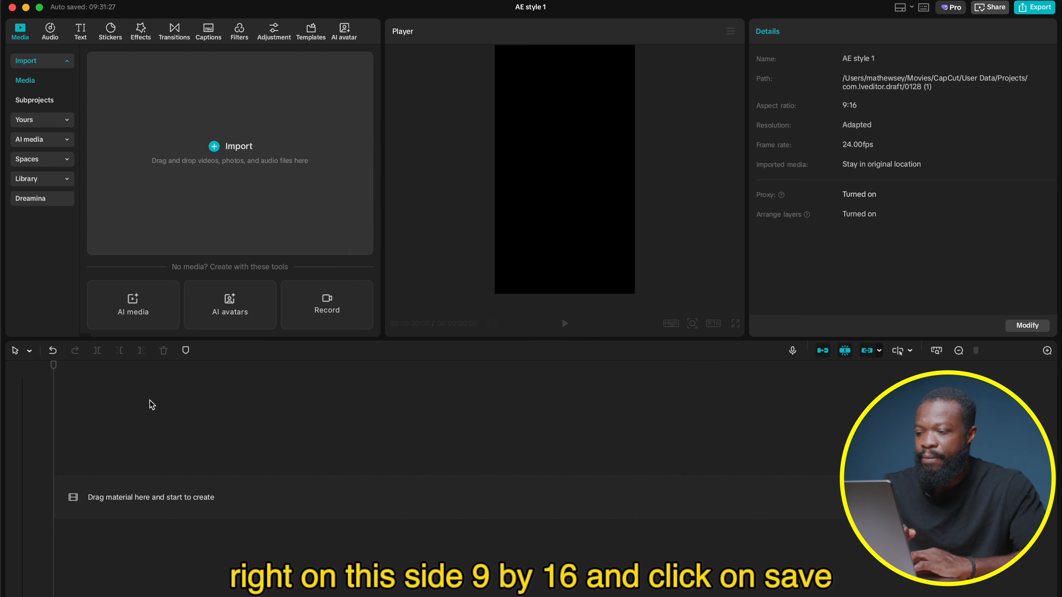
{"action": "left_click", "coordinate": [111, 33]}
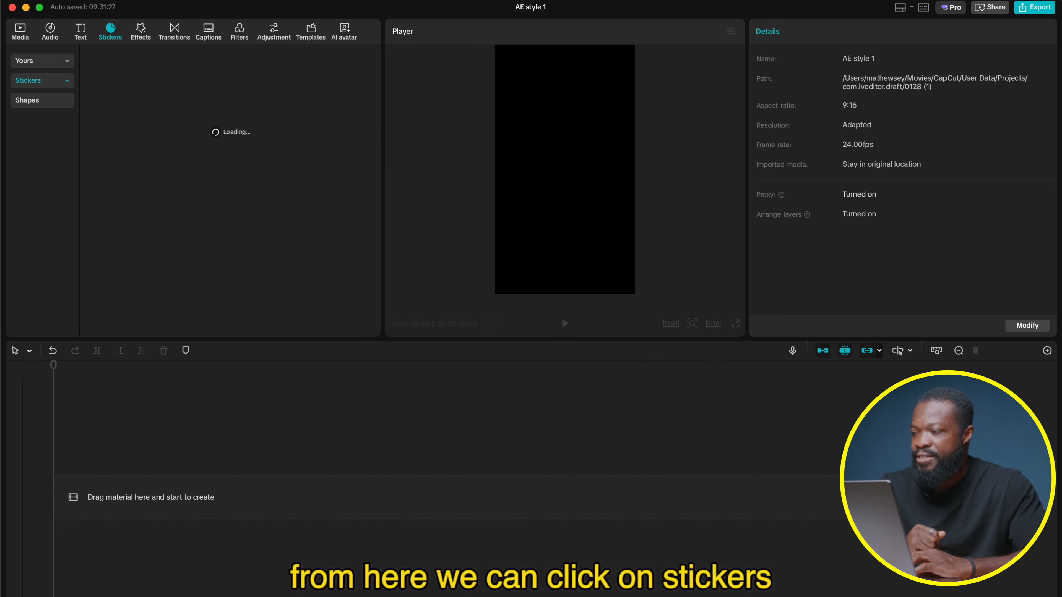
{"action": "left_click", "coordinate": [47, 82]}
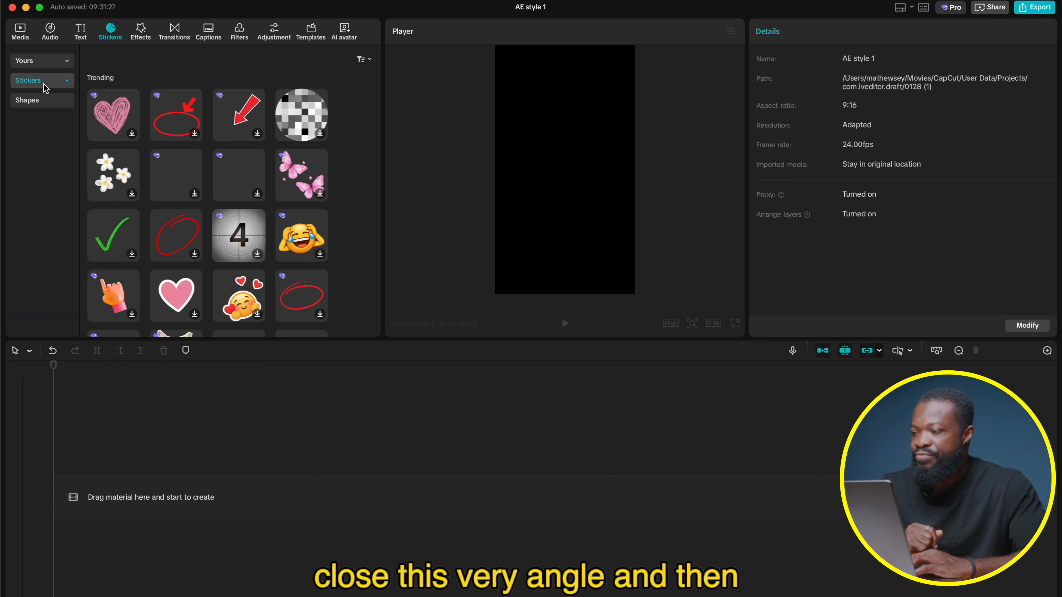
{"action": "left_click", "coordinate": [37, 102]}
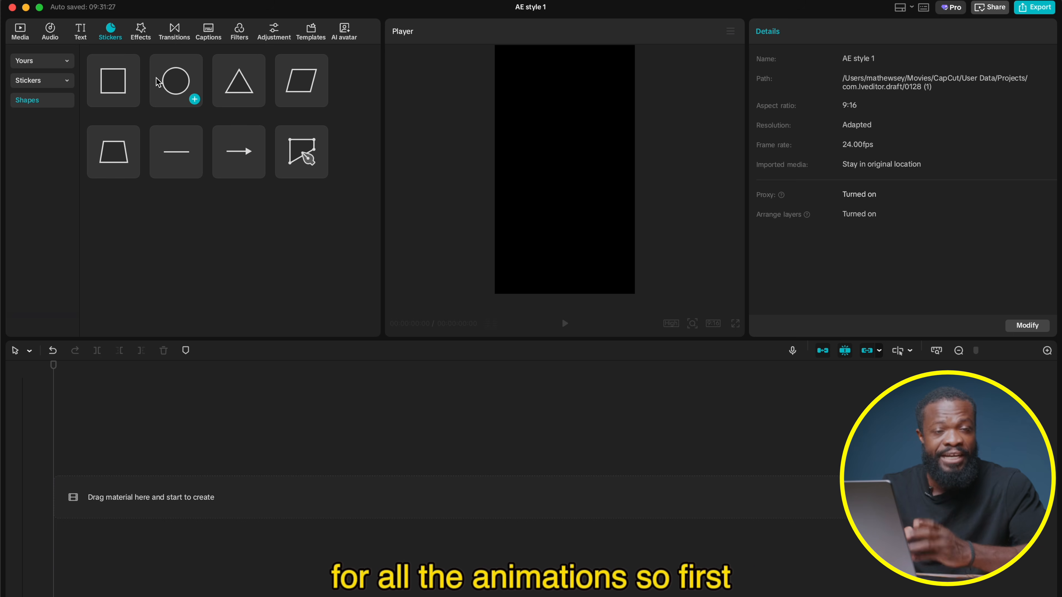
{"action": "left_click_drag", "start_coordinate": [109, 88], "coordinate": [124, 488]}
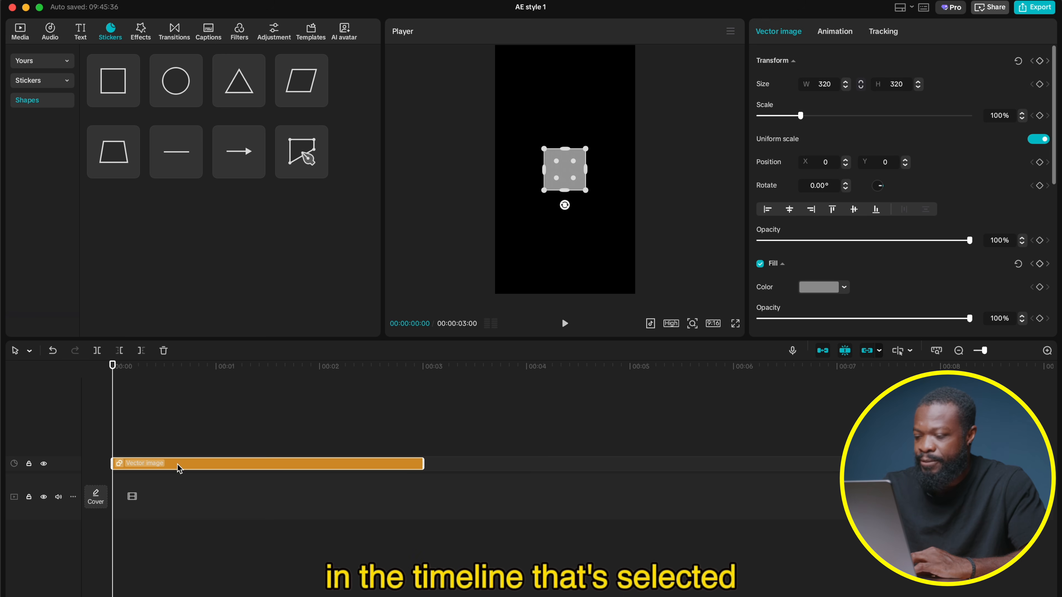
Step: Enlarge the square to about 2146 × 2134 so it covers the whole frame and fill it with off-white
{"action": "left_click_drag", "start_coordinate": [587, 149], "coordinate": [706, 35]}
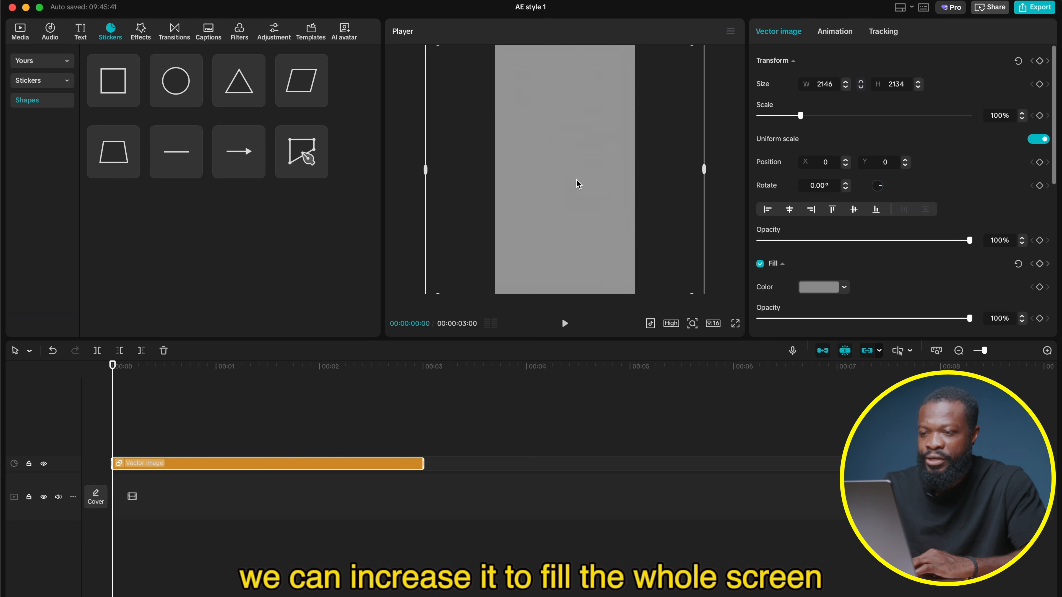
{"action": "left_click", "coordinate": [817, 288]}
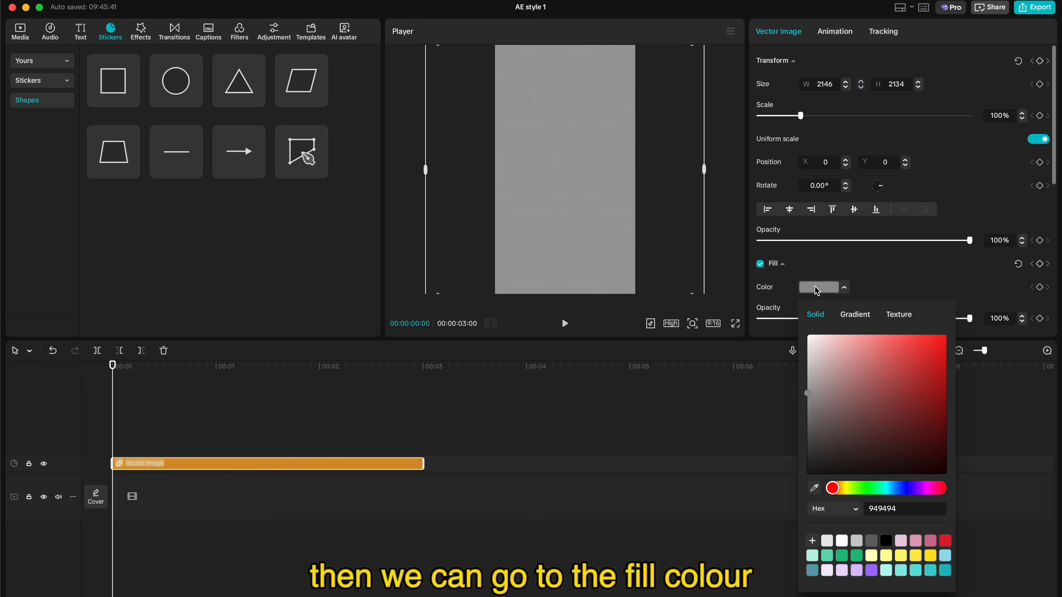
{"action": "left_click", "coordinate": [827, 541]}
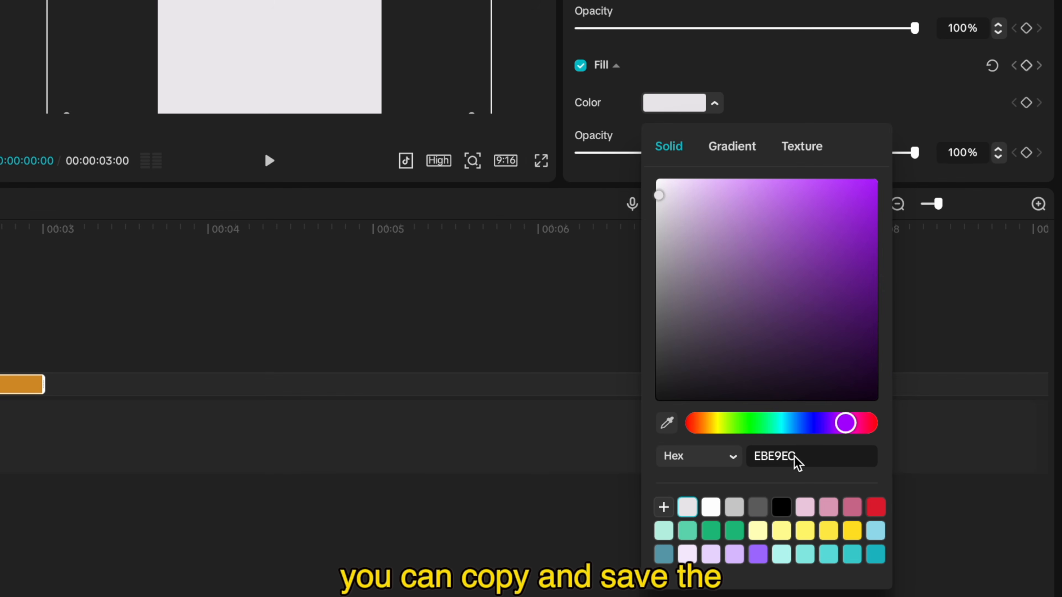
{"action": "left_click", "coordinate": [666, 507]}
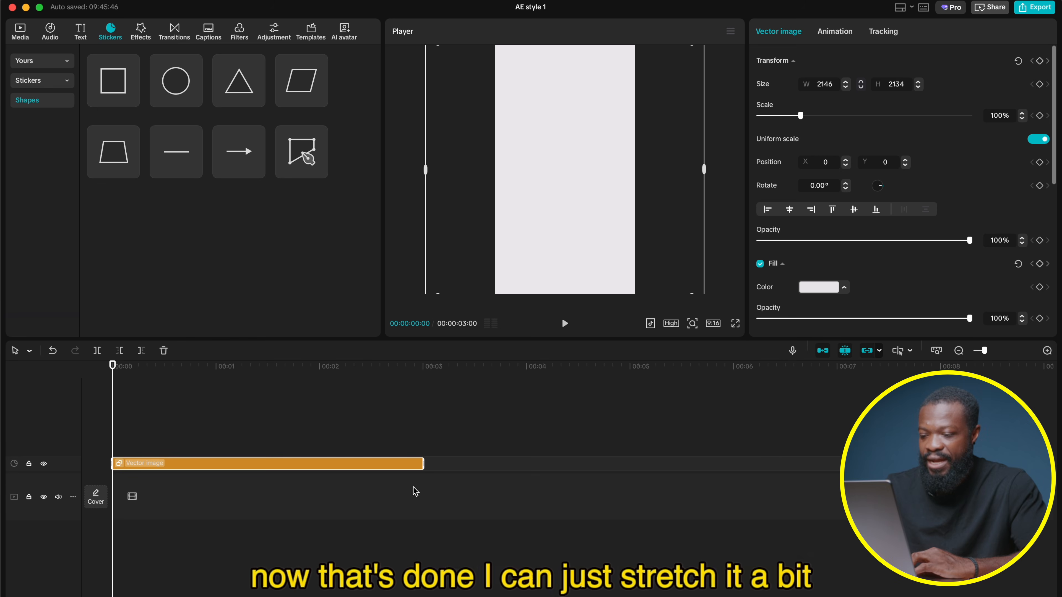
Step: Extend the off-white square's clip to about 00:00:05:17 and turn it into a compound clip on the main track
{"action": "left_click_drag", "start_coordinate": [422, 466], "coordinate": [704, 466]}
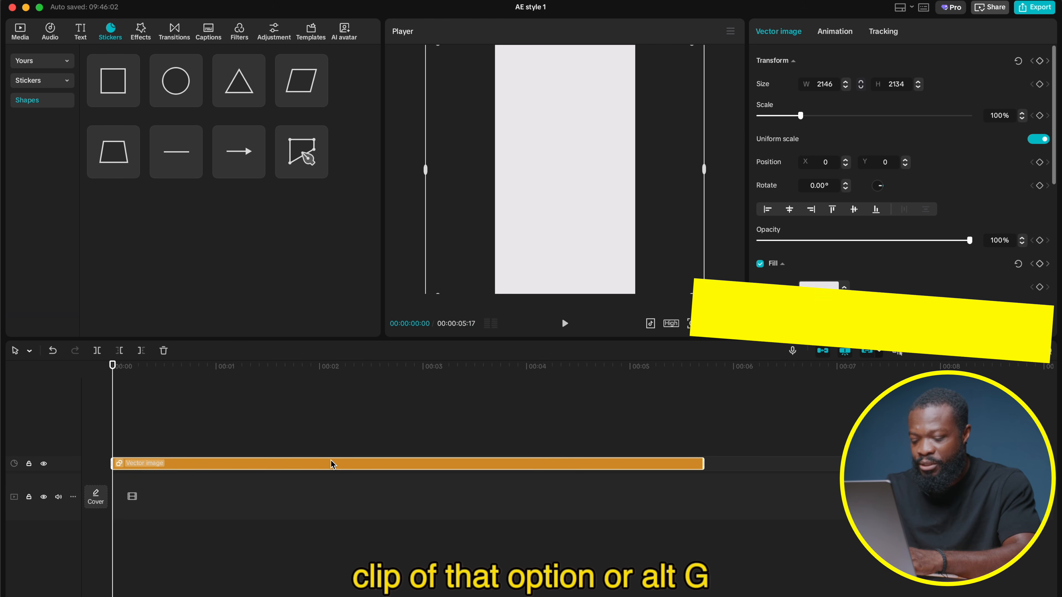
{"action": "key", "text": "alt+g"}
{"action": "left_click_drag", "start_coordinate": [275, 460], "coordinate": [275, 510]}
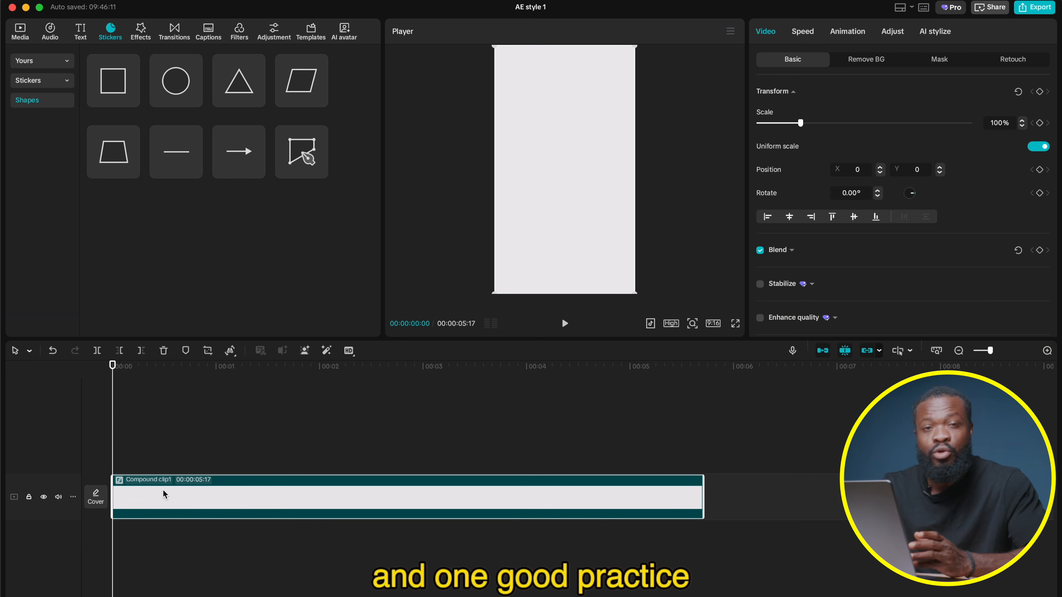
Step: Rename the compound clip subproject as "Background white"
{"action": "left_click", "coordinate": [18, 33]}
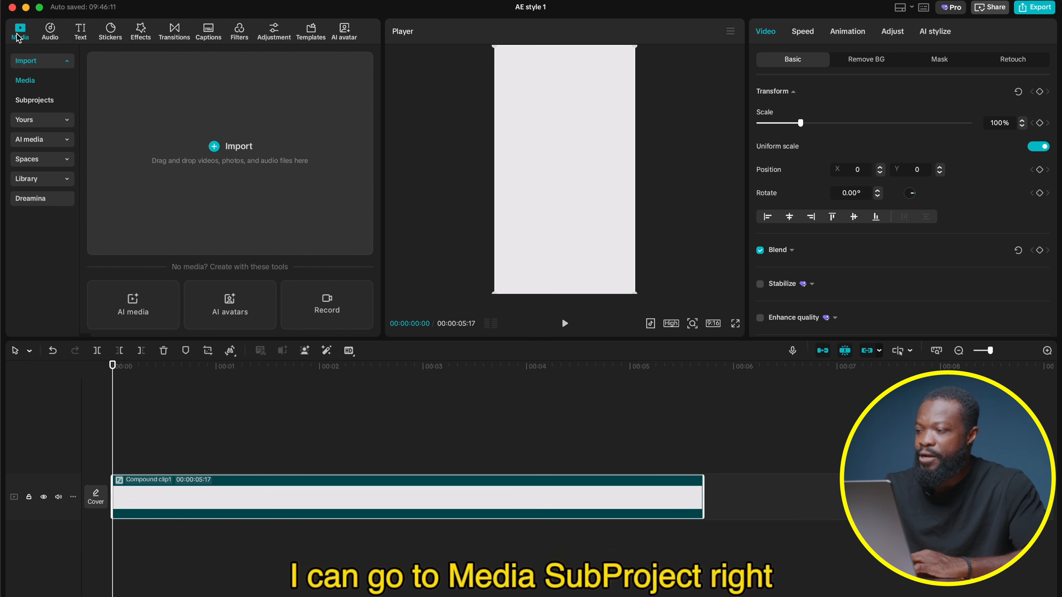
{"action": "left_click", "coordinate": [30, 100]}
{"action": "right_click", "coordinate": [112, 120]}
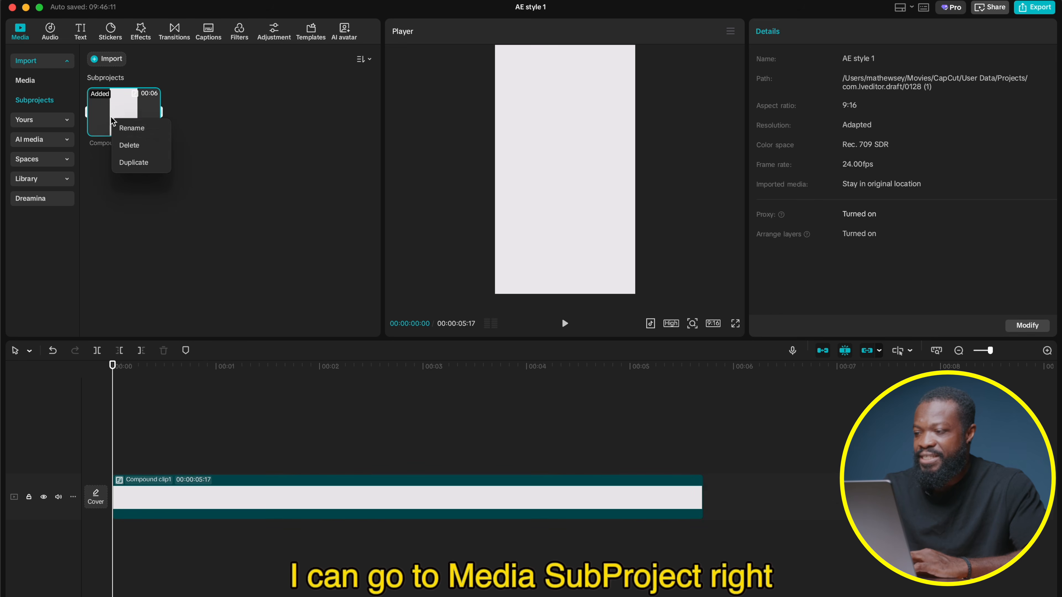
{"action": "left_click", "coordinate": [139, 131]}
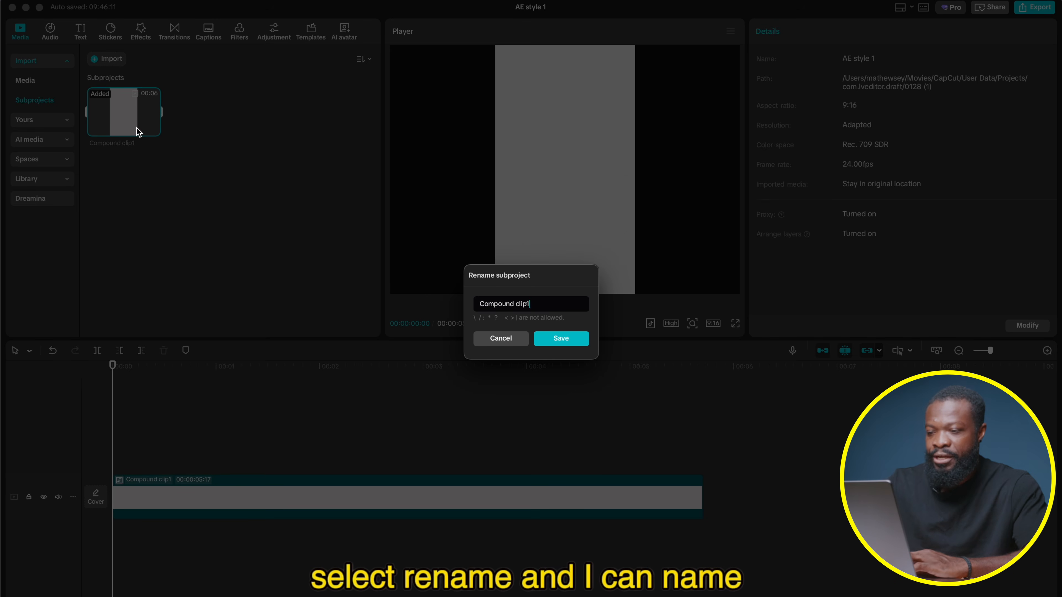
{"action": "key", "text": "super+a"}
{"action": "type", "text": "Bac"}
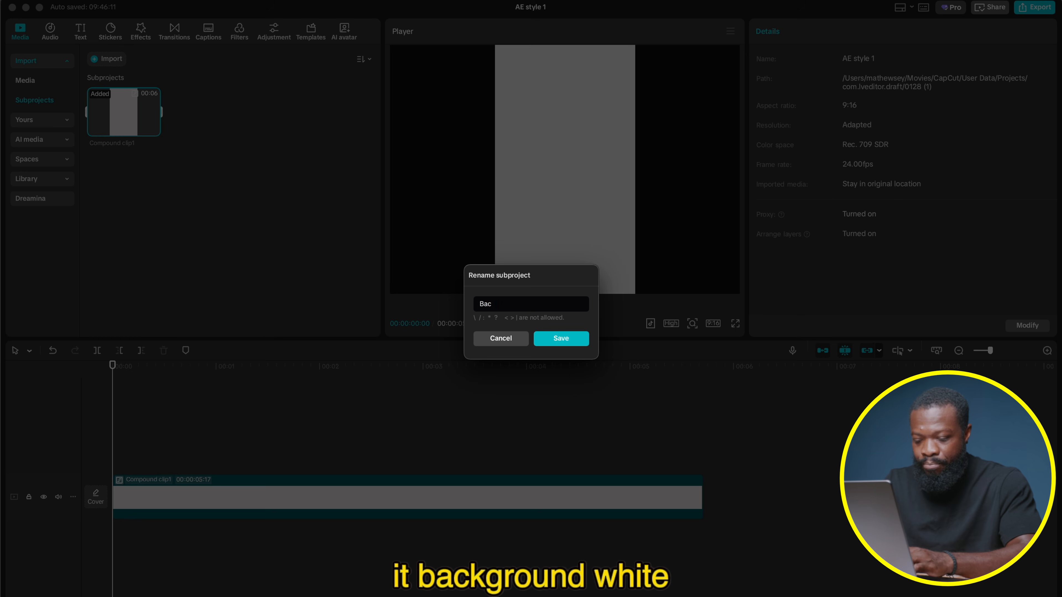
{"action": "type", "text": "kground white"}
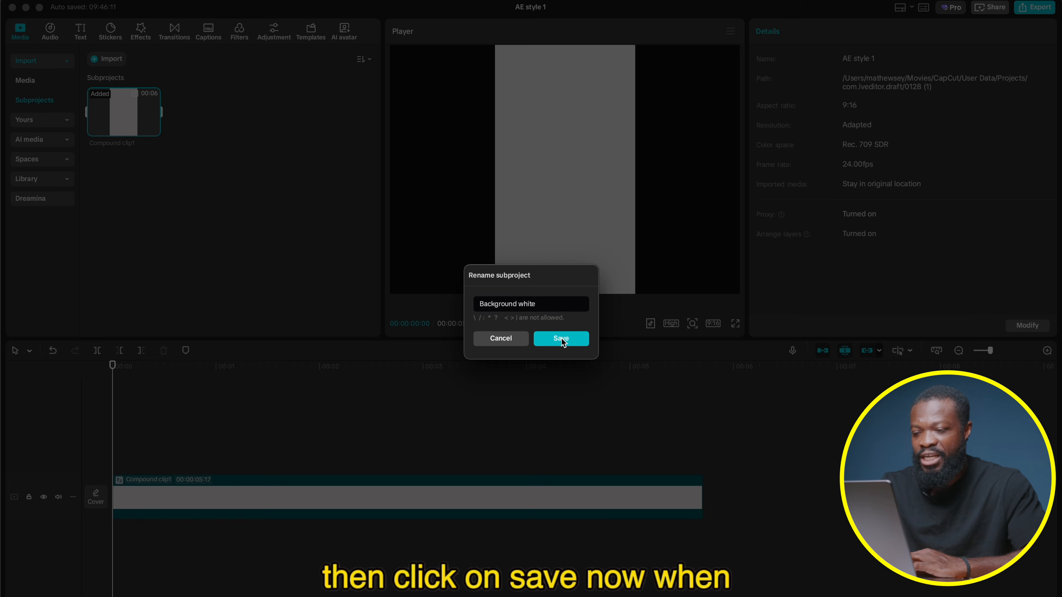
{"action": "left_click", "coordinate": [561, 338]}
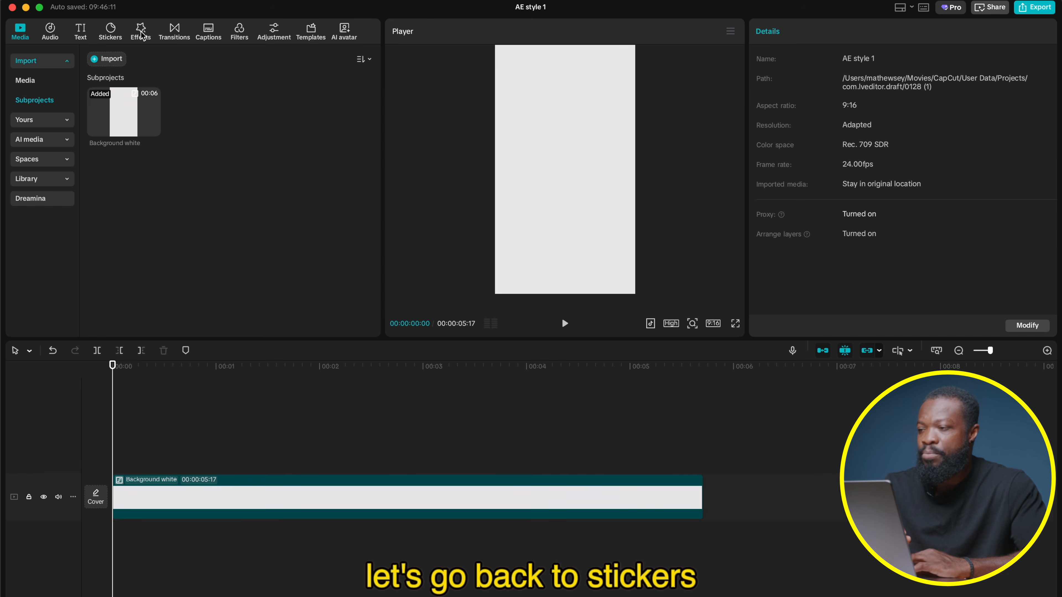
Step: Add a second square shape on a layer above the background and shrink it to about 205 × 205
{"action": "left_click", "coordinate": [115, 37]}
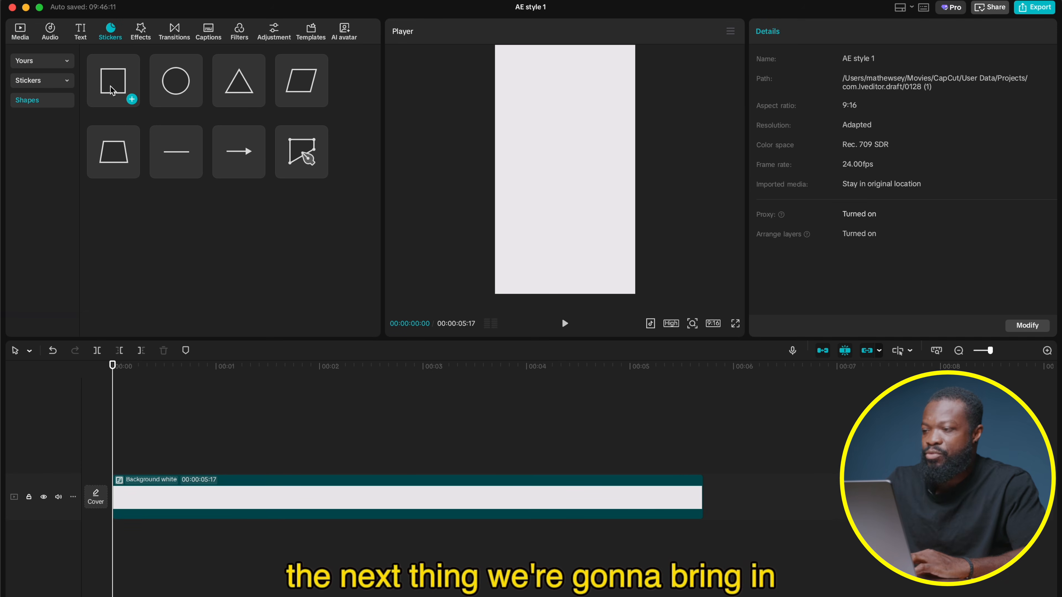
{"action": "left_click_drag", "start_coordinate": [116, 87], "coordinate": [143, 471]}
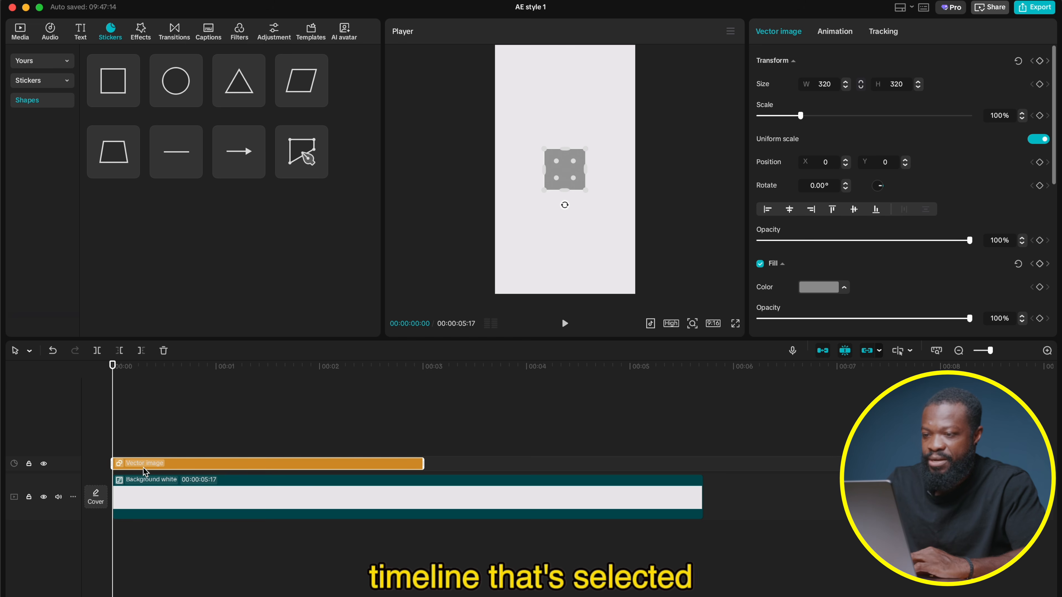
{"action": "left_click", "coordinate": [585, 149], "text": "shift"}
{"action": "left_click_drag", "start_coordinate": [585, 152], "coordinate": [578, 157]}
Step: Fill the small square with red (E50B0B) and move it to the frame's lower right, about X 409, Y -751
{"action": "scroll", "coordinate": [829, 274], "scroll_direction": "down", "scroll_amount": 2}
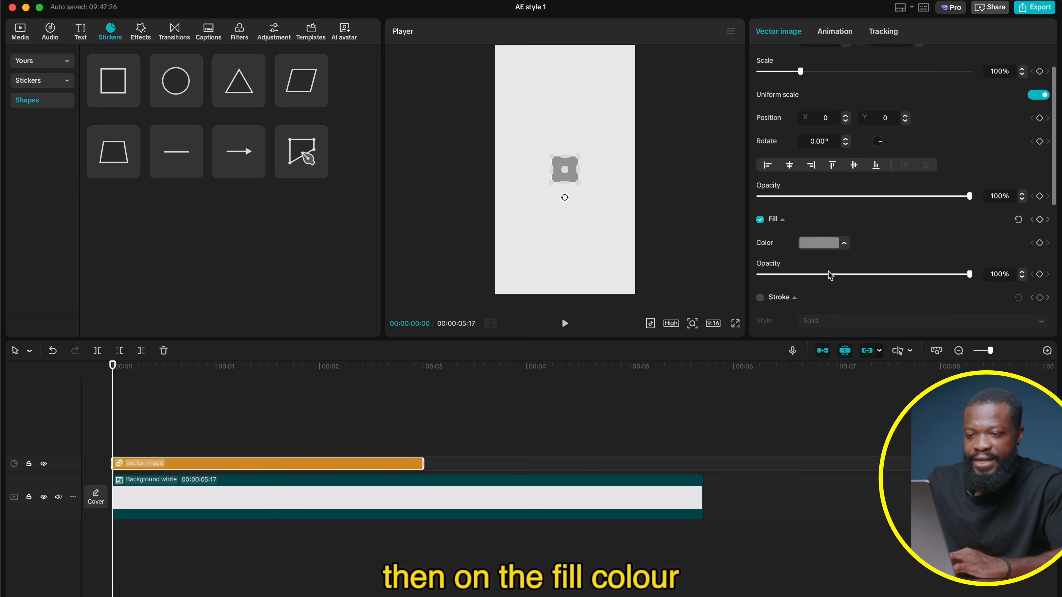
{"action": "left_click", "coordinate": [819, 245]}
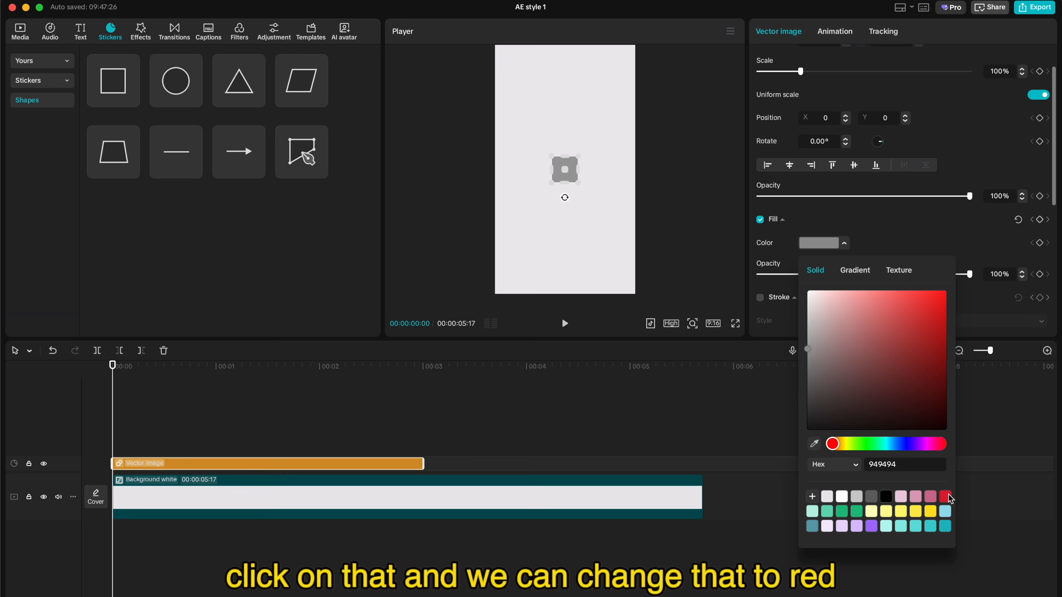
{"action": "left_click", "coordinate": [940, 298]}
{"action": "left_click_drag", "start_coordinate": [569, 174], "coordinate": [597, 226]}
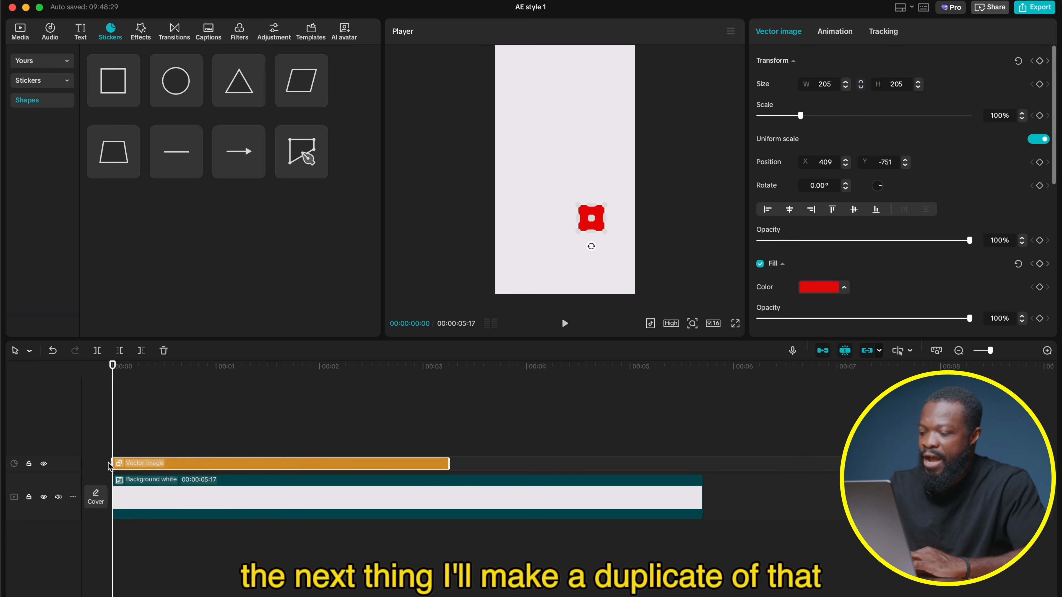
Step: Duplicate the red square's clip onto a layer above it and fill the copy with green
{"action": "left_click", "coordinate": [125, 464]}
{"action": "left_click_drag", "start_coordinate": [125, 464], "coordinate": [143, 454]}
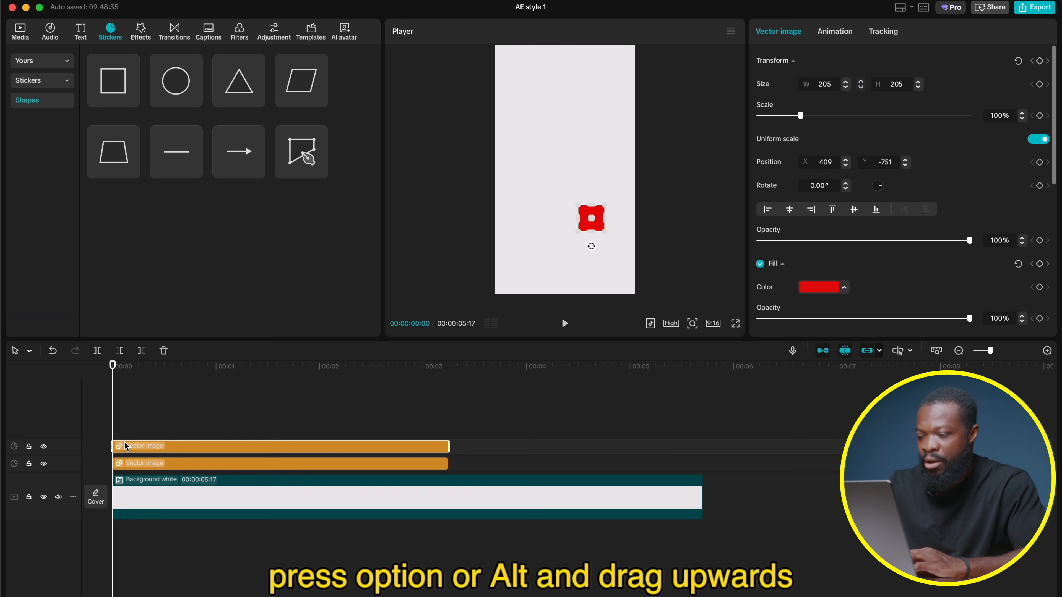
{"action": "left_click", "coordinate": [821, 289]}
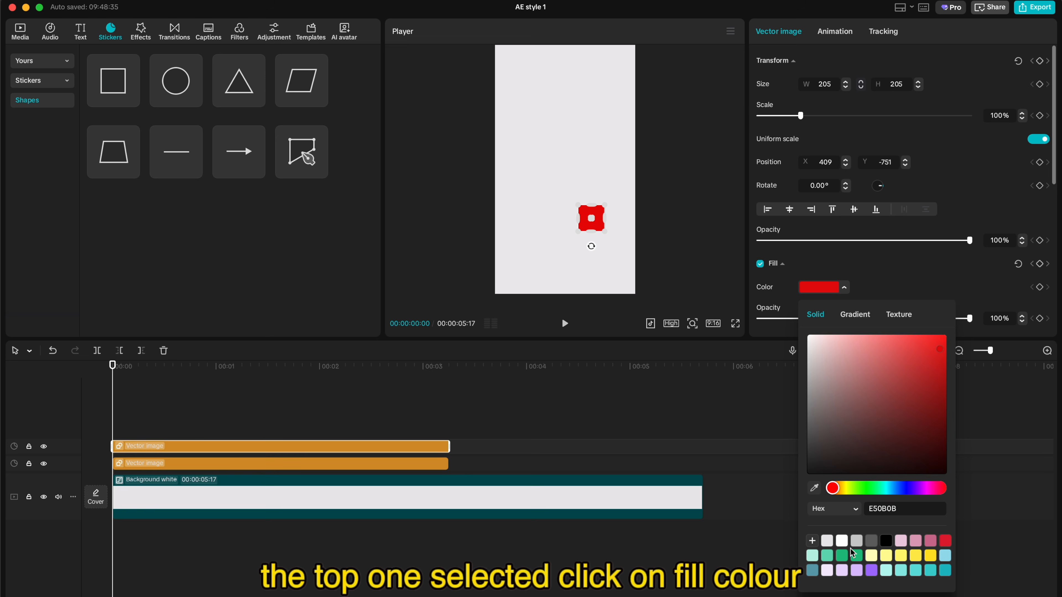
{"action": "left_click", "coordinate": [843, 556]}
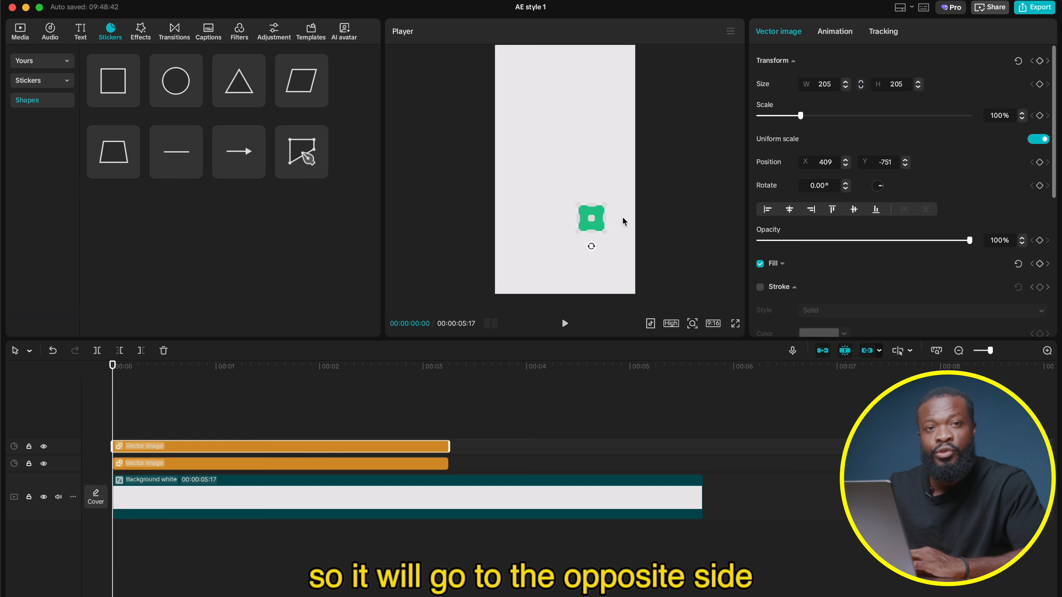
Step: Move the green square diagonally opposite the red one by setting its position to X -409, Y 751
{"action": "left_click", "coordinate": [820, 164]}
{"action": "type", "text": "-"}
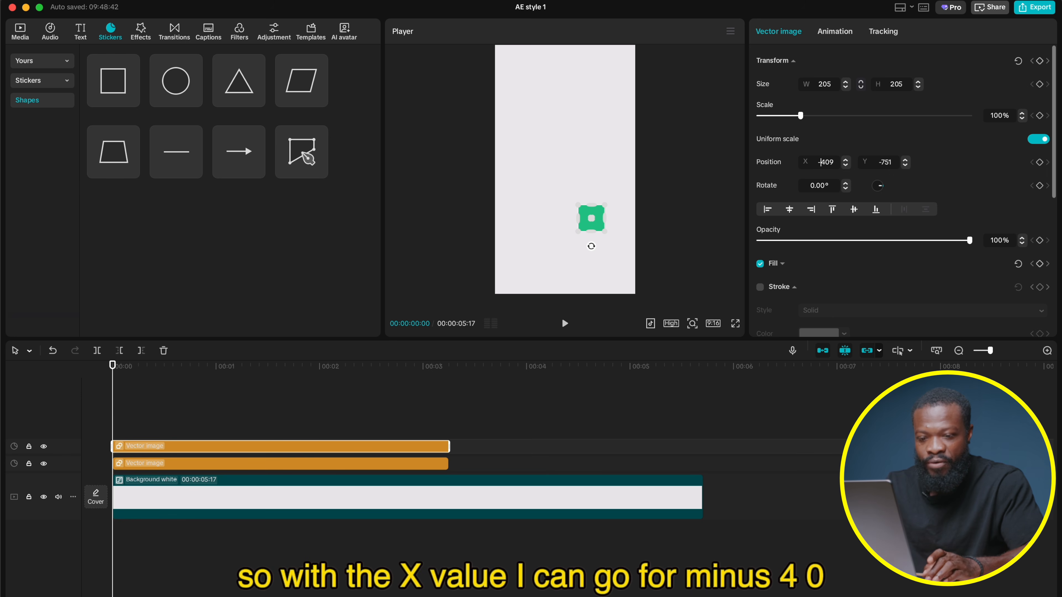
{"action": "left_click", "coordinate": [884, 163]}
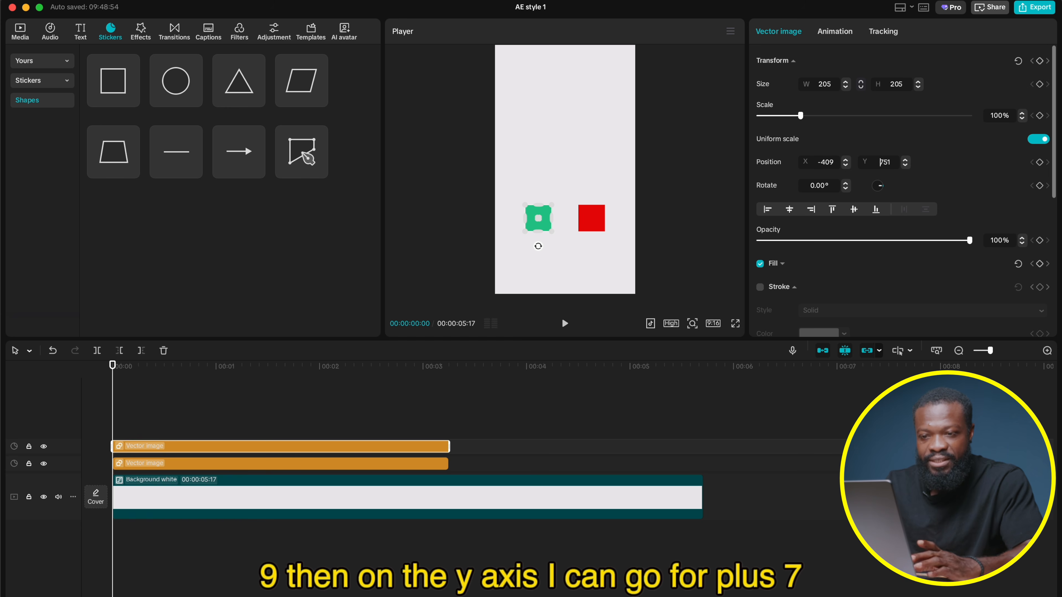
{"action": "key", "text": "Return"}
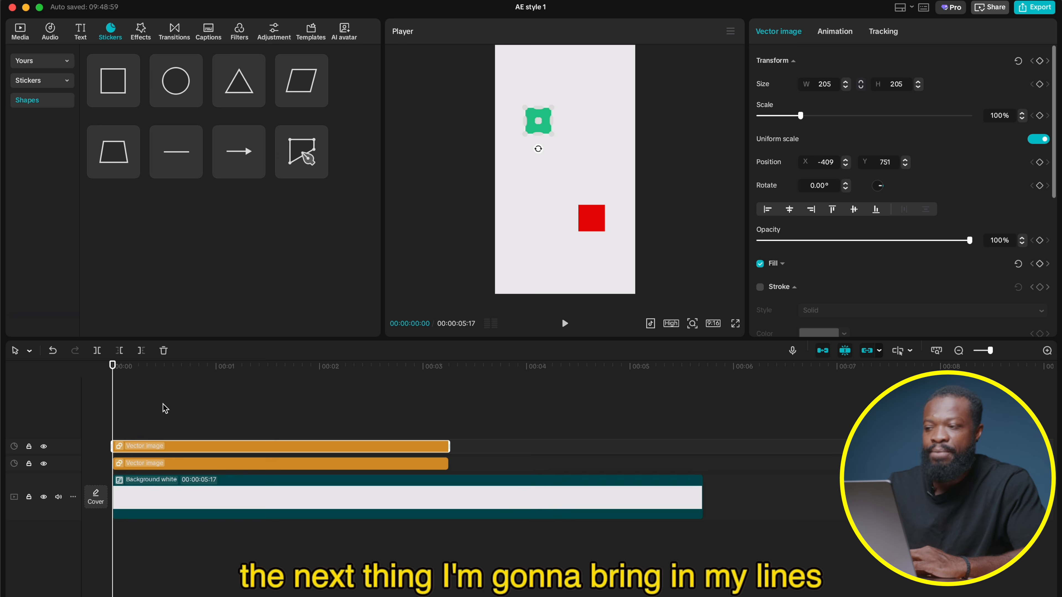
Step: Add a line shape on a layer above both squares and sample its stroke colour from the red square
{"action": "left_click_drag", "start_coordinate": [194, 128], "coordinate": [116, 433]}
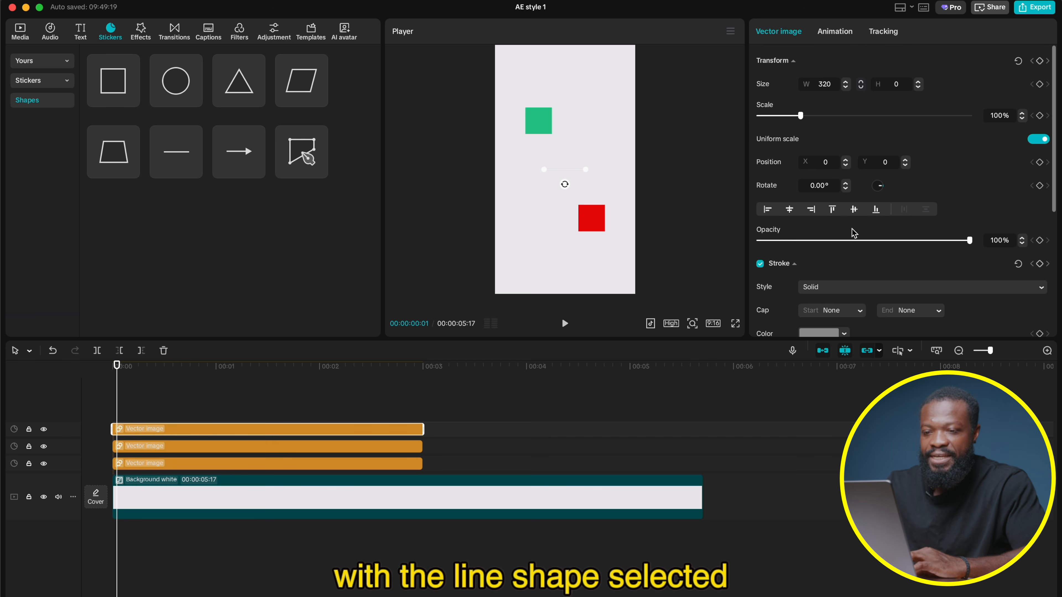
{"action": "scroll", "coordinate": [853, 232], "scroll_direction": "down", "scroll_amount": 5}
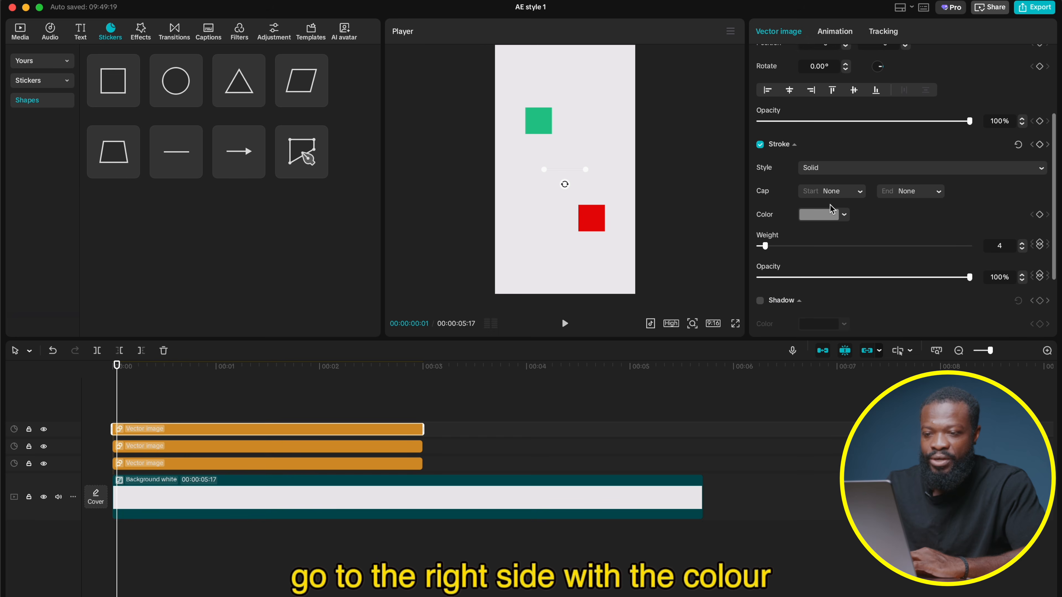
{"action": "left_click", "coordinate": [825, 216]}
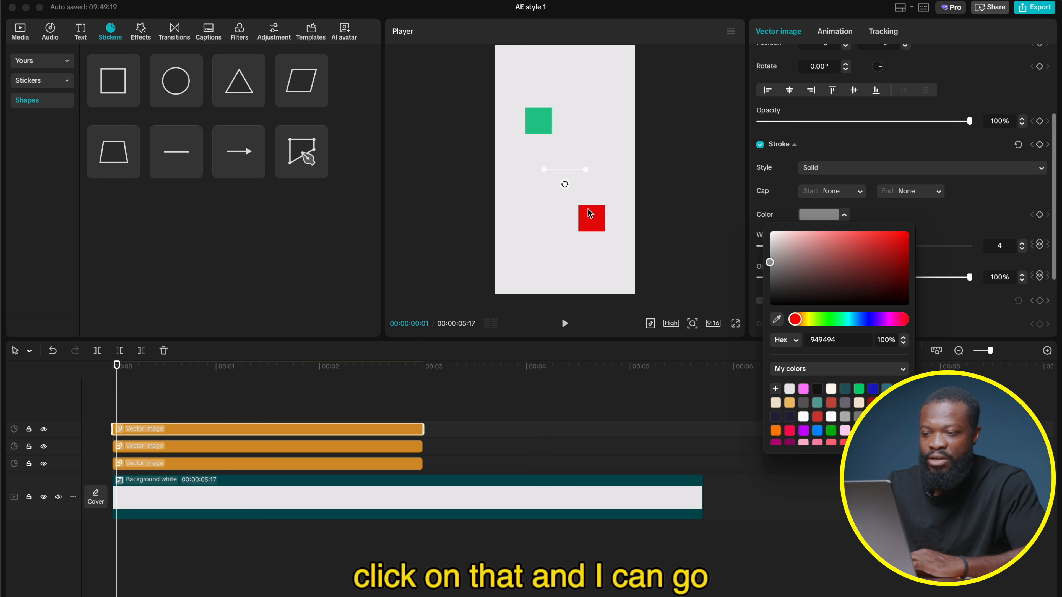
{"action": "left_click", "coordinate": [778, 320]}
{"action": "left_click", "coordinate": [594, 225]}
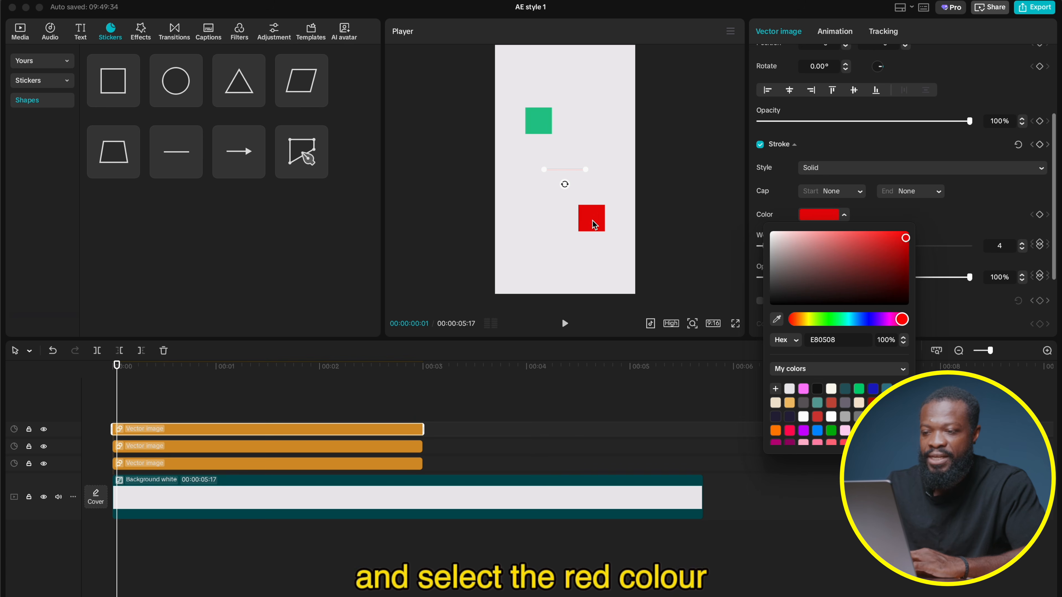
Step: Set the red line's stroke weight to 8
{"action": "left_click", "coordinate": [942, 230]}
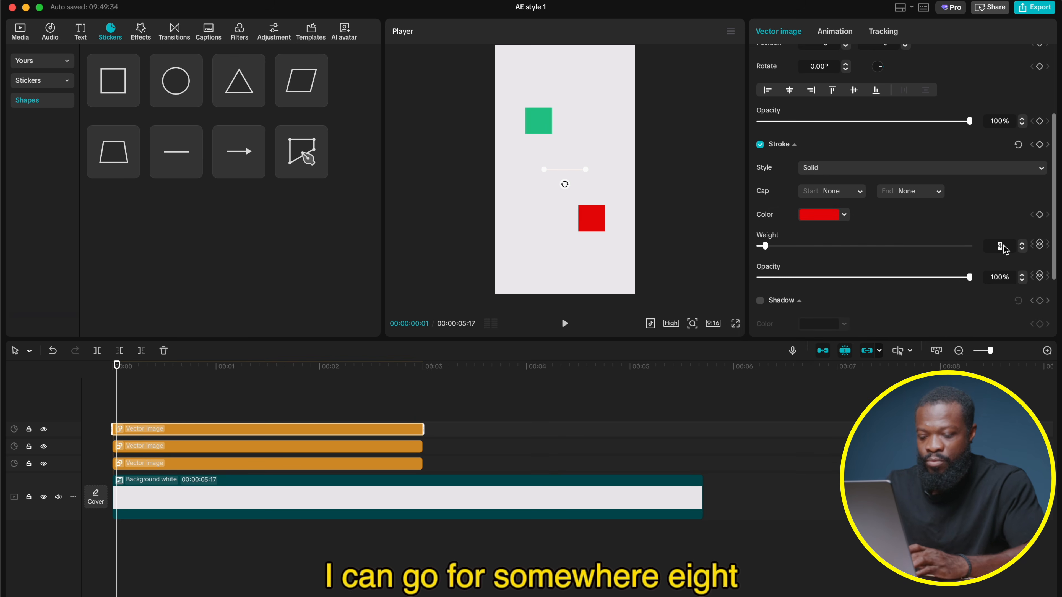
{"action": "type", "text": "8"}
{"action": "key", "text": "Return"}
Step: Rotate the line to -90° with its lower end on the red square and stretch it up level with the green square
{"action": "left_click_drag", "start_coordinate": [564, 186], "coordinate": [590, 183]}
{"action": "left_click_drag", "start_coordinate": [591, 179], "coordinate": [591, 169]}
{"action": "left_click_drag", "start_coordinate": [565, 167], "coordinate": [593, 193]}
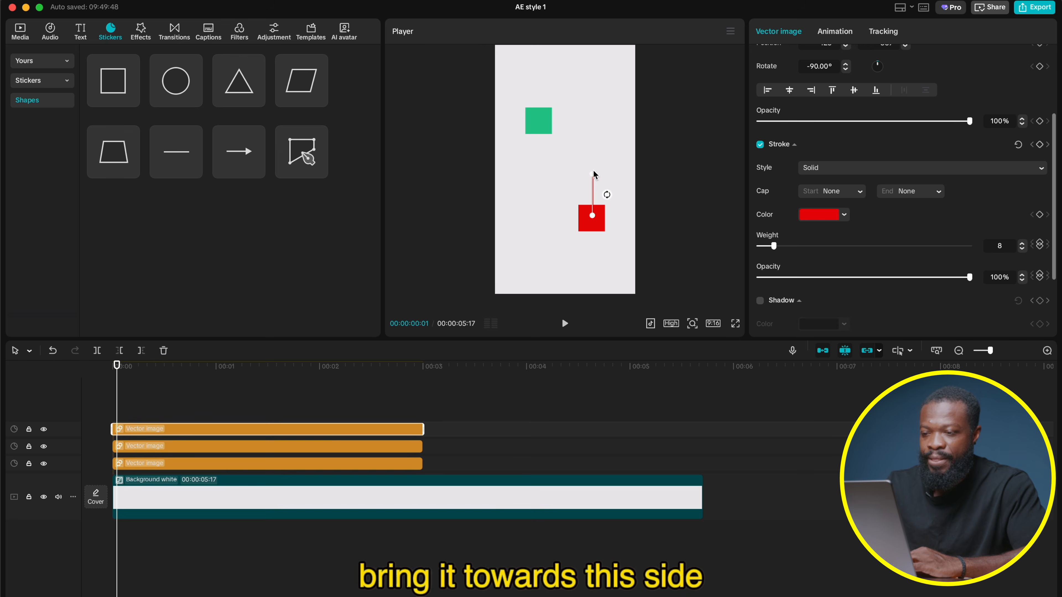
{"action": "left_click_drag", "start_coordinate": [594, 160], "coordinate": [590, 117]}
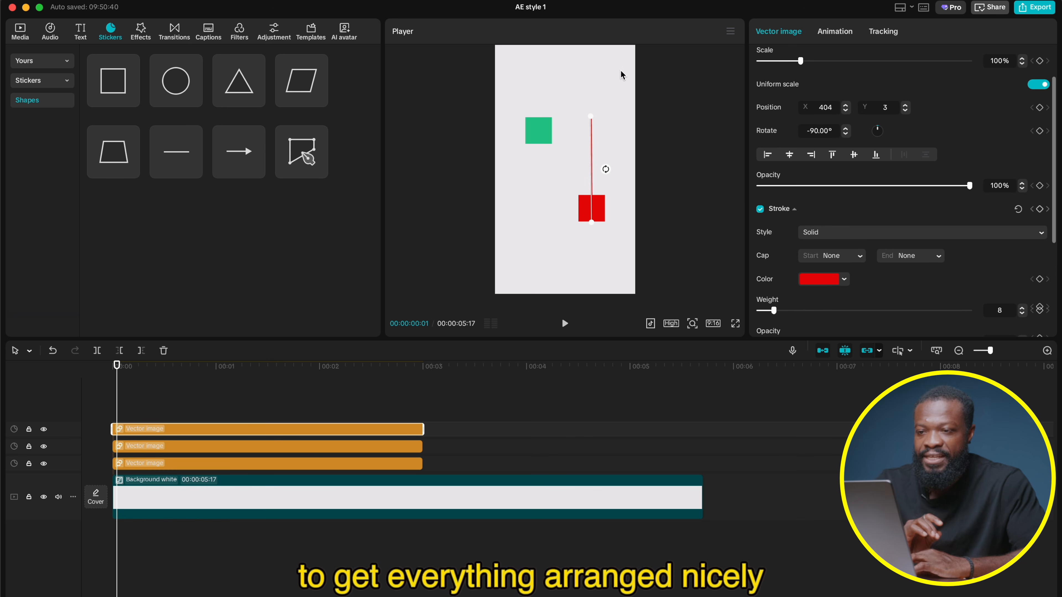
Step: Add a horizontal guide along the green square's top edge and align the red line's upper end with it
{"action": "left_click", "coordinate": [731, 32]}
{"action": "mouse_move", "coordinate": [766, 62]}
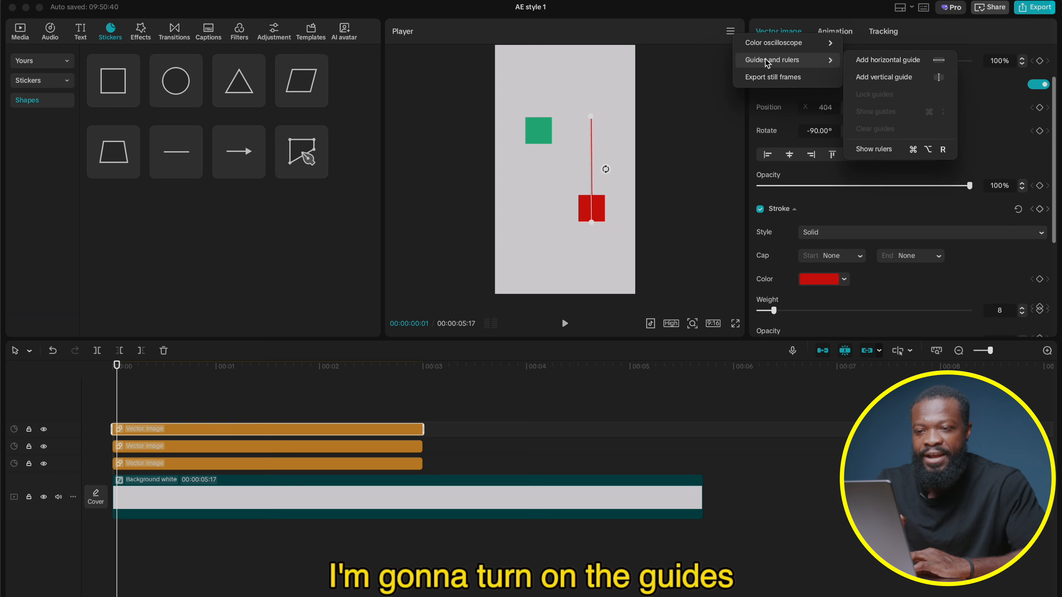
{"action": "left_click", "coordinate": [888, 62]}
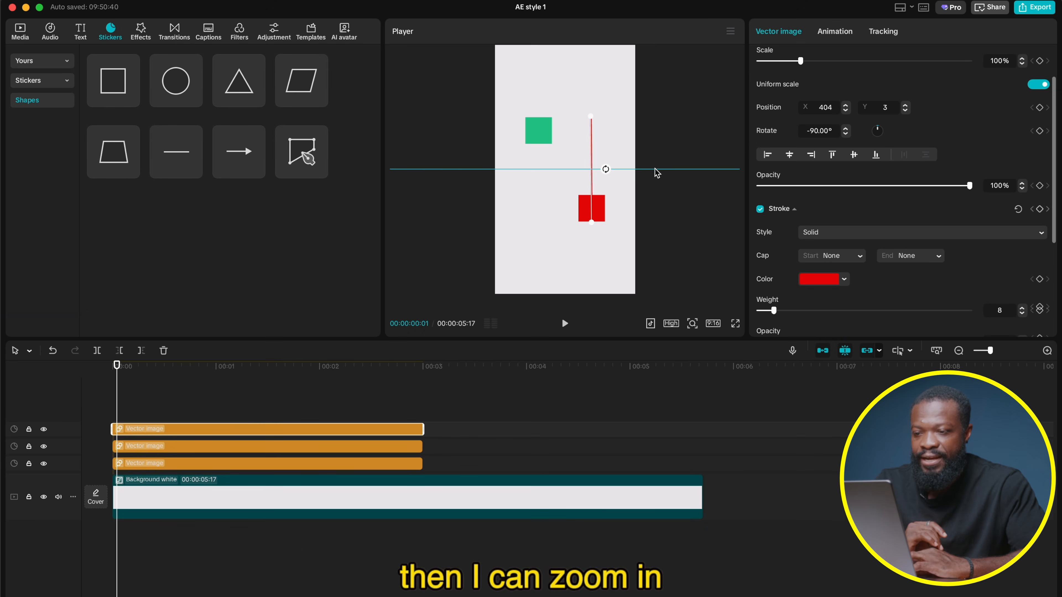
{"action": "scroll", "coordinate": [656, 170], "scroll_direction": "up", "scroll_amount": 2}
{"action": "left_click_drag", "start_coordinate": [670, 169], "coordinate": [671, 80]}
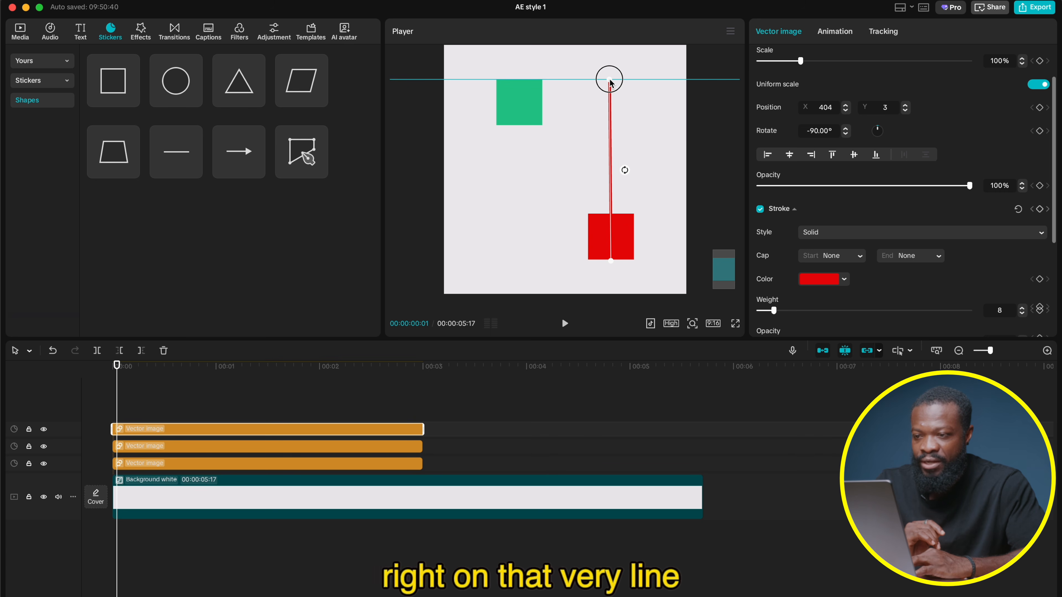
Step: Hide the horizontal guide and fit the whole canvas back in view
{"action": "left_click", "coordinate": [729, 31]}
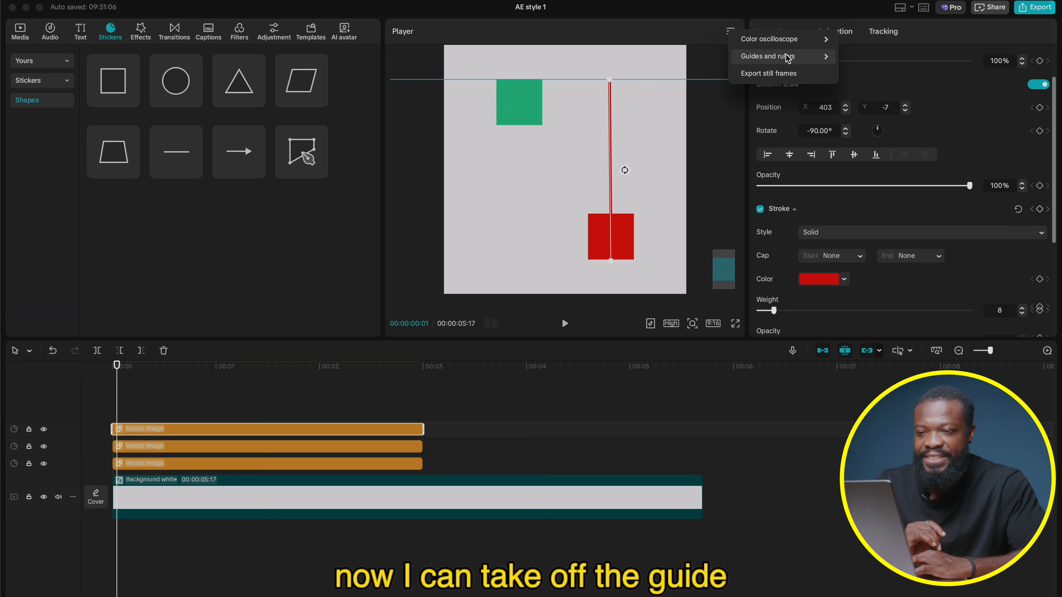
{"action": "mouse_move", "coordinate": [788, 53]}
{"action": "left_click", "coordinate": [872, 107]}
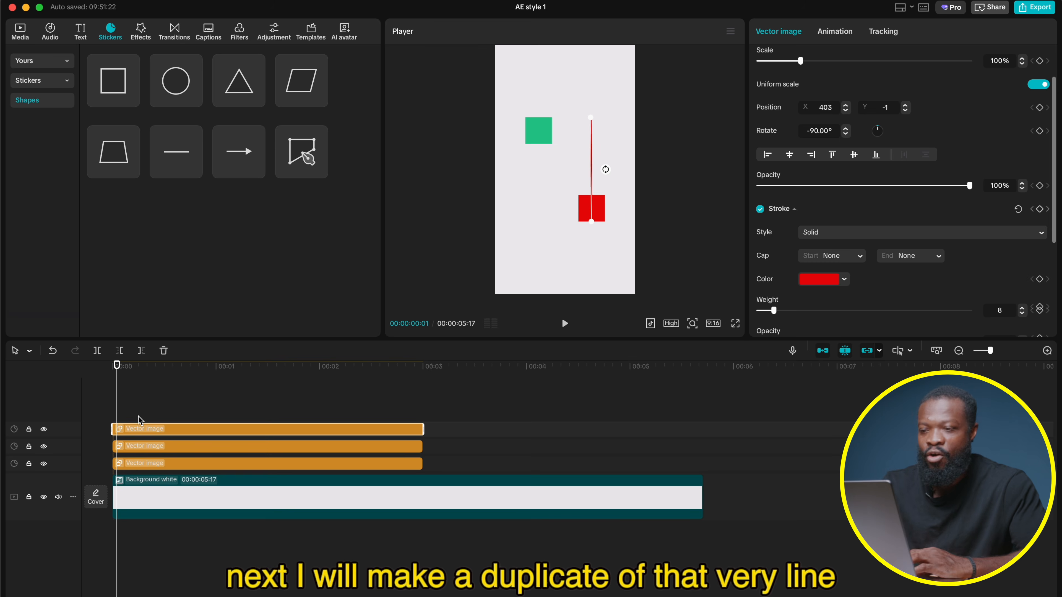
Step: Duplicate the red line onto a layer above with the green square's sampled colour as stroke, and place it at X -403, Y -1
{"action": "left_click_drag", "start_coordinate": [132, 435], "coordinate": [131, 415]}
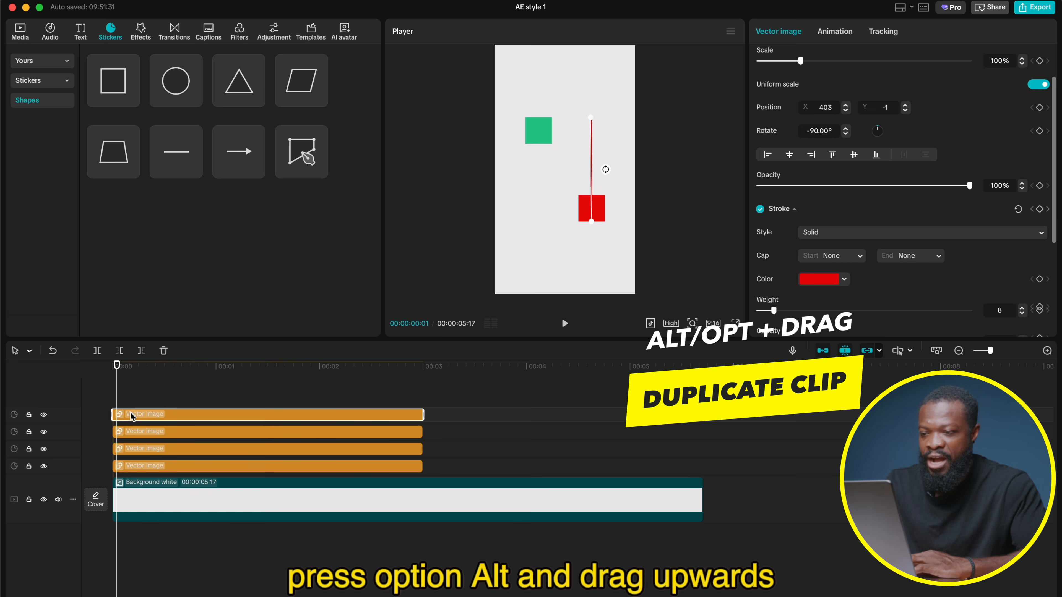
{"action": "left_click", "coordinate": [819, 280]}
{"action": "left_click", "coordinate": [777, 384]}
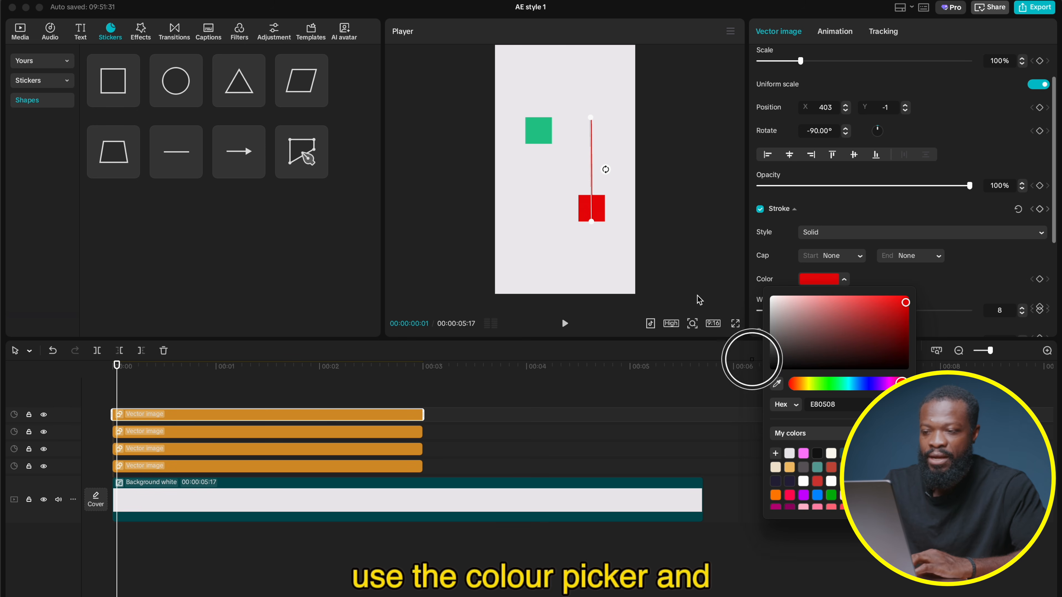
{"action": "left_click", "coordinate": [540, 138]}
{"action": "left_click", "coordinate": [604, 168]}
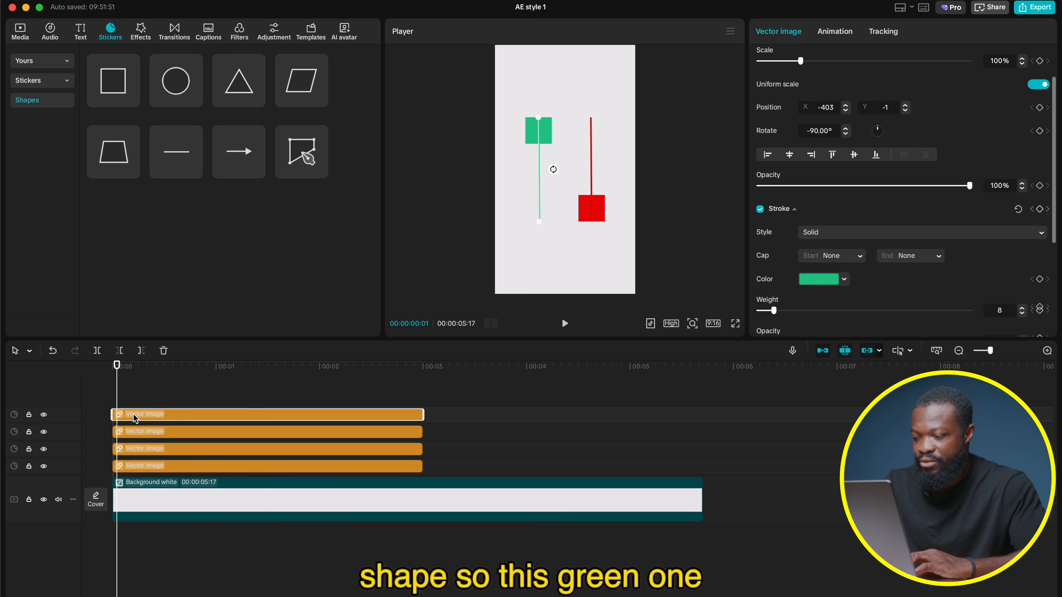
Step: Reorder the layers so the green line sits below the green square and the red line below the red square
{"action": "left_click_drag", "start_coordinate": [134, 418], "coordinate": [132, 464]}
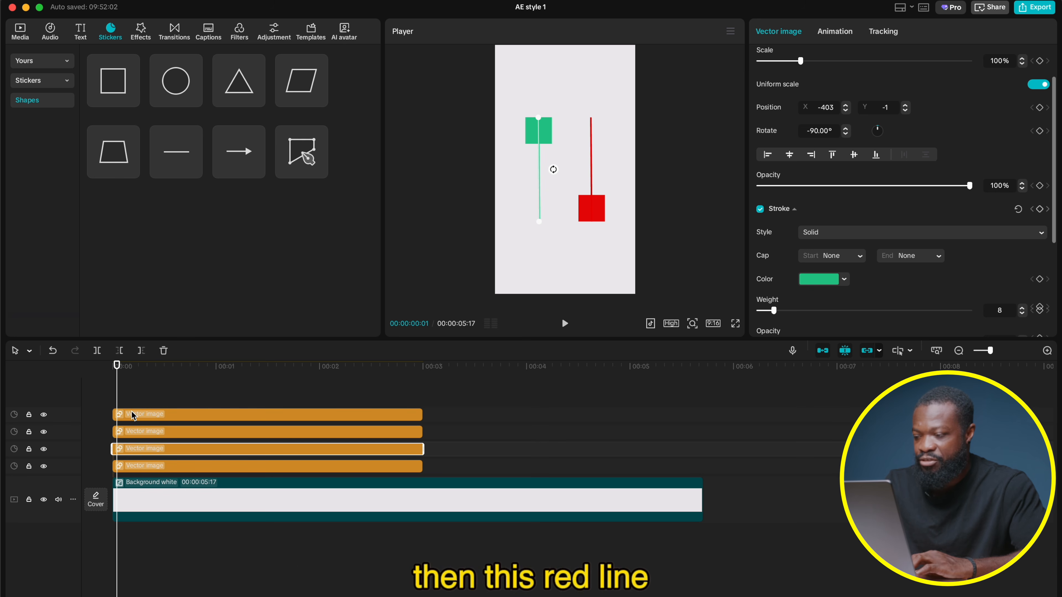
{"action": "left_click", "coordinate": [142, 411]}
{"action": "left_click_drag", "start_coordinate": [133, 417], "coordinate": [132, 441]}
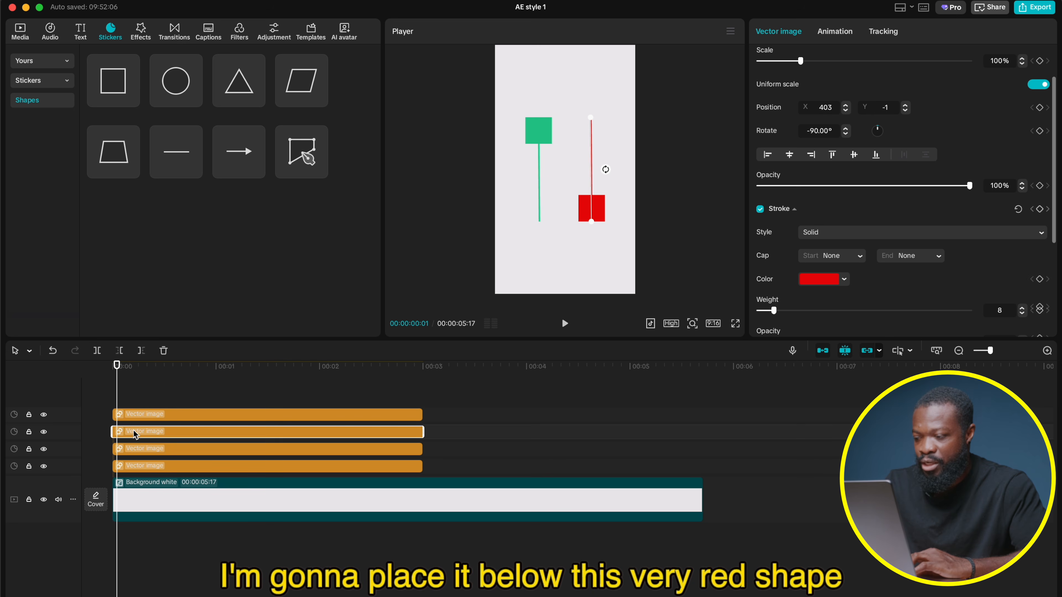
{"action": "left_click", "coordinate": [139, 418]}
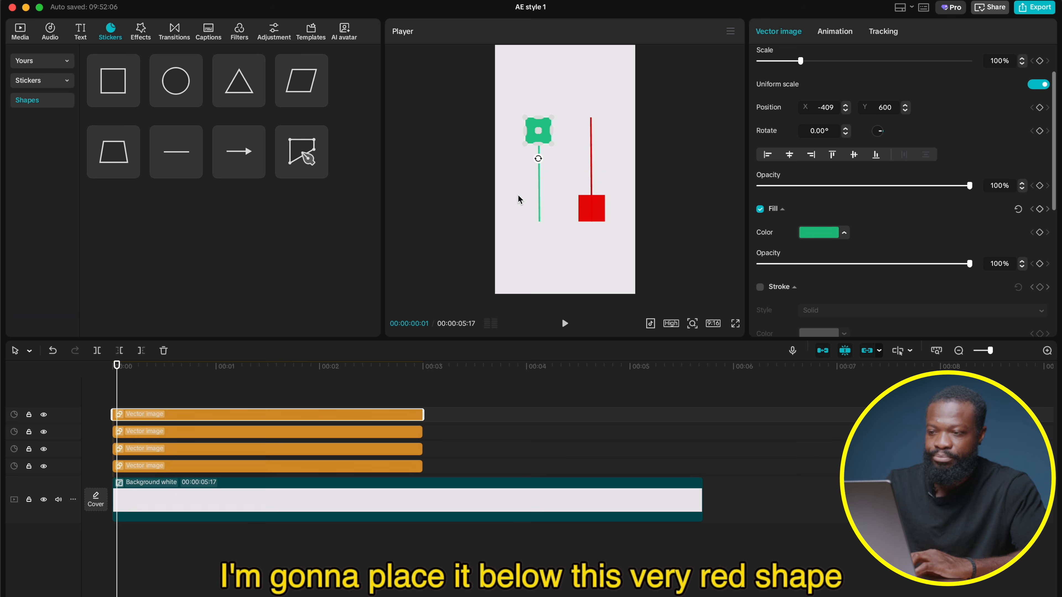
Step: Duplicate all four shape layers to a later spot near the end of the background clip as spare copies
{"action": "left_click", "coordinate": [138, 399]}
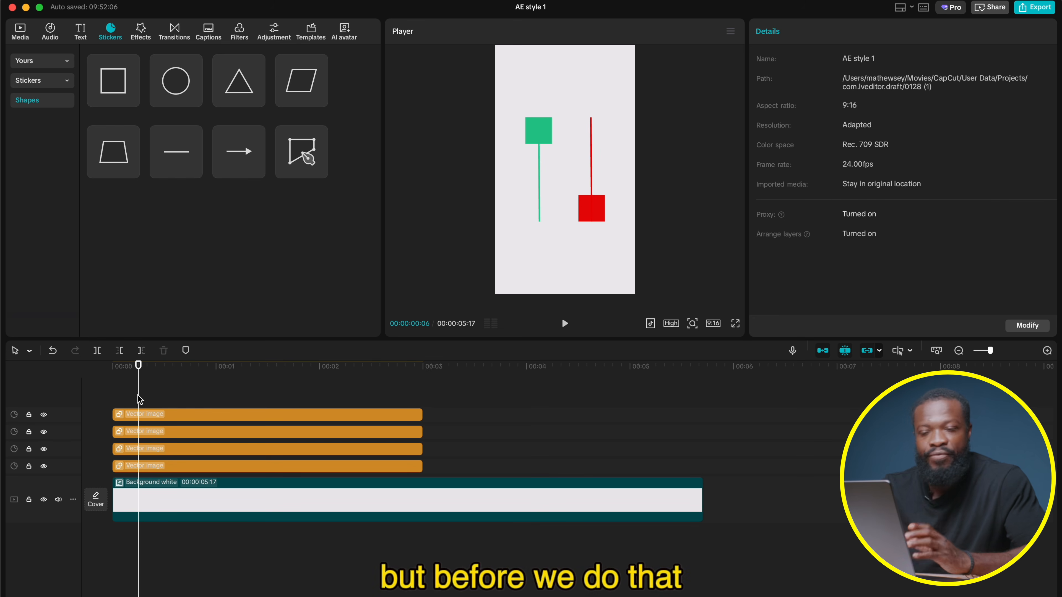
{"action": "left_click_drag", "start_coordinate": [117, 395], "coordinate": [723, 442]}
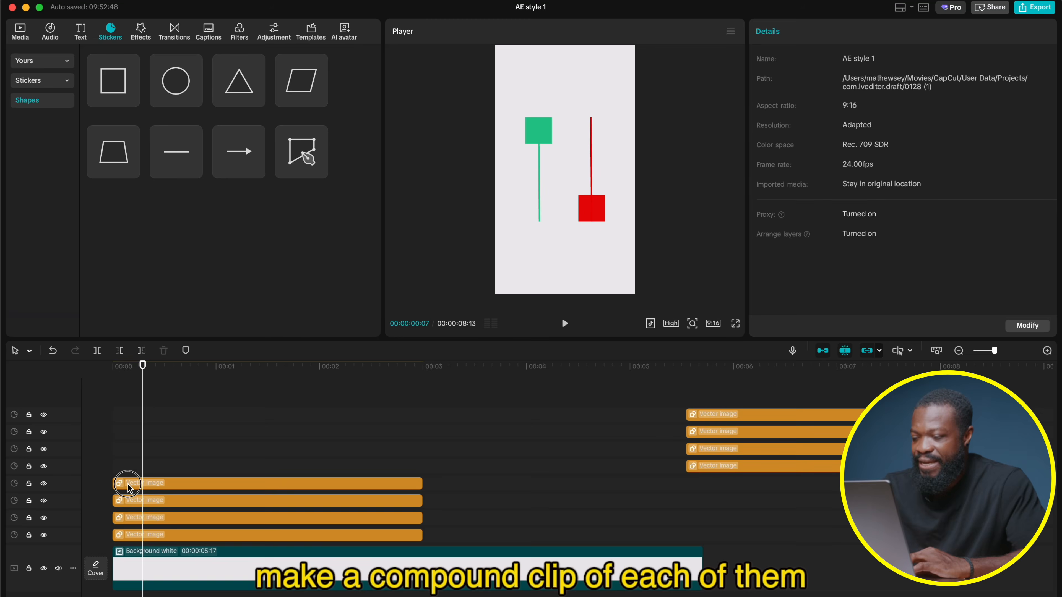
Step: Turn each of the four original square and line layers at the timeline's start into its own compound clip
{"action": "left_click", "coordinate": [128, 484]}
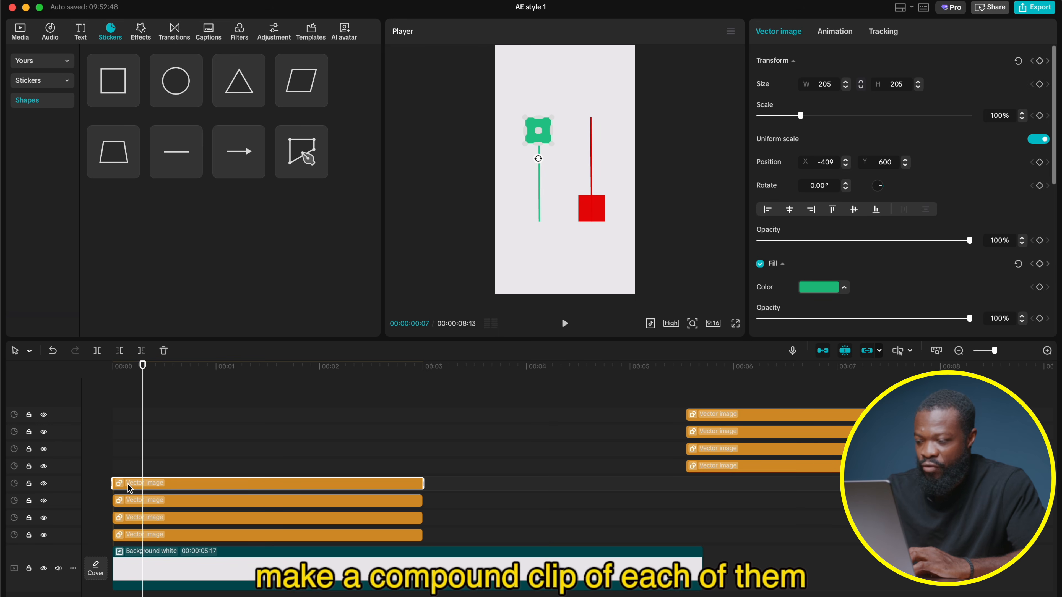
{"action": "key", "text": "alt+g"}
{"action": "left_click", "coordinate": [146, 498]}
{"action": "key", "text": "alt+g"}
{"action": "left_click", "coordinate": [148, 539]}
{"action": "key", "text": "alt+g"}
{"action": "left_click", "coordinate": [148, 527]}
{"action": "key", "text": "alt+g"}
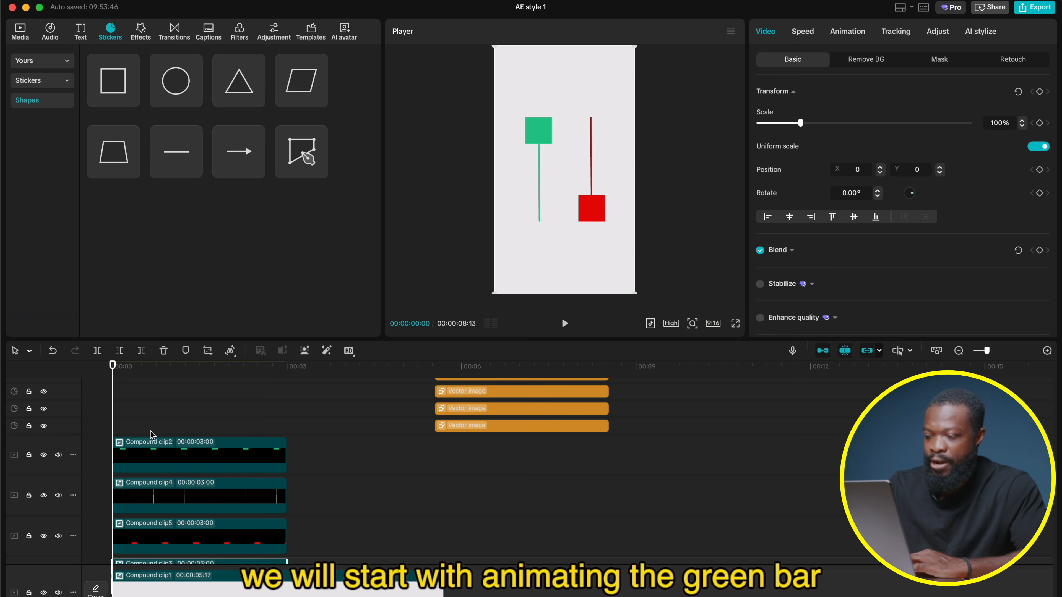
Step: Add a Split mask to the green square's compound clip at Y 194 along the square's bottom edge, rotated 180°
{"action": "left_click", "coordinate": [128, 460]}
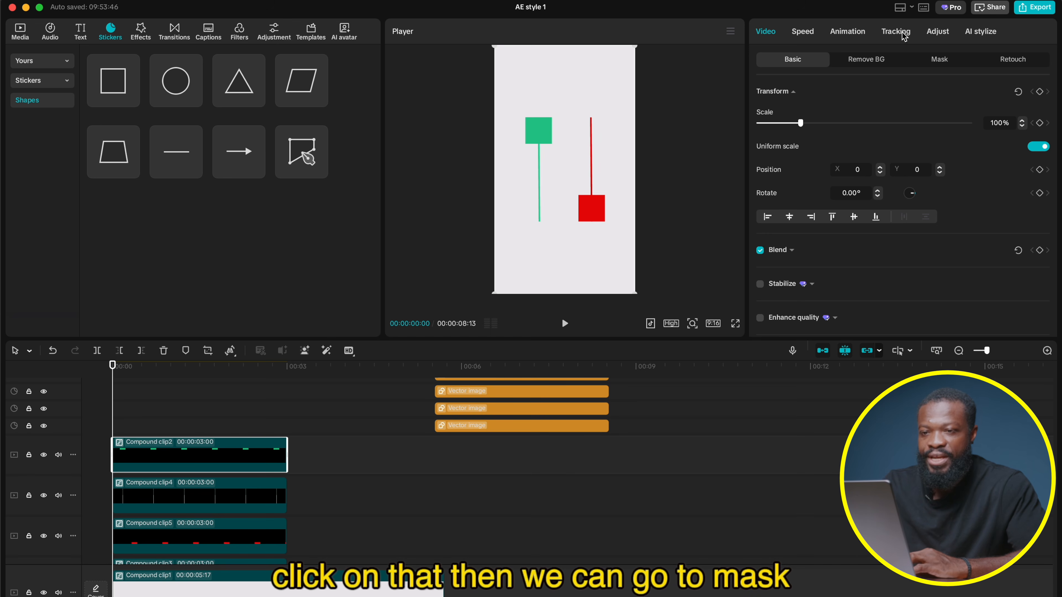
{"action": "left_click", "coordinate": [935, 61]}
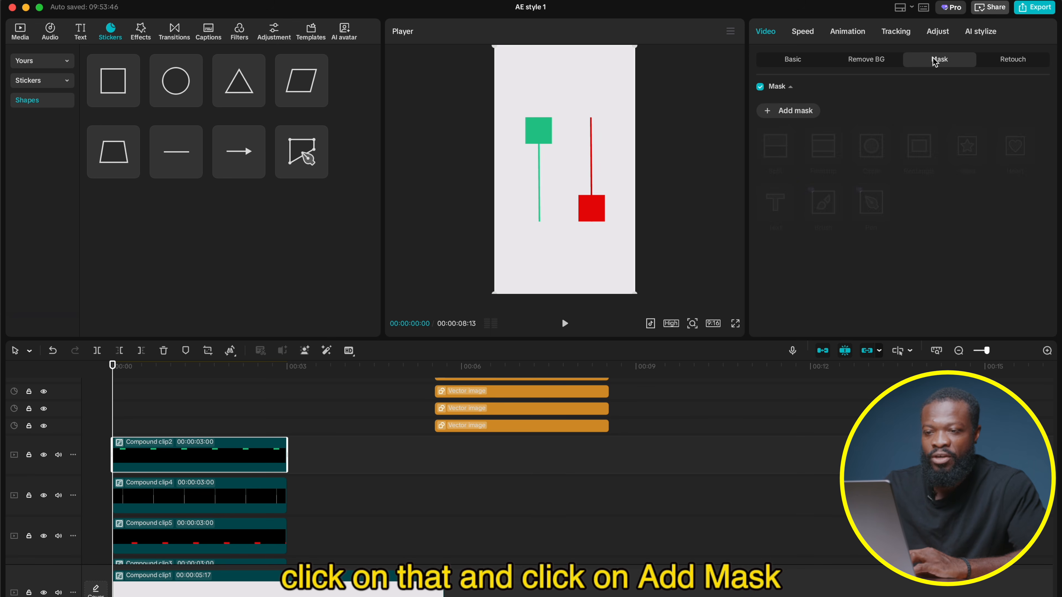
{"action": "left_click", "coordinate": [767, 111]}
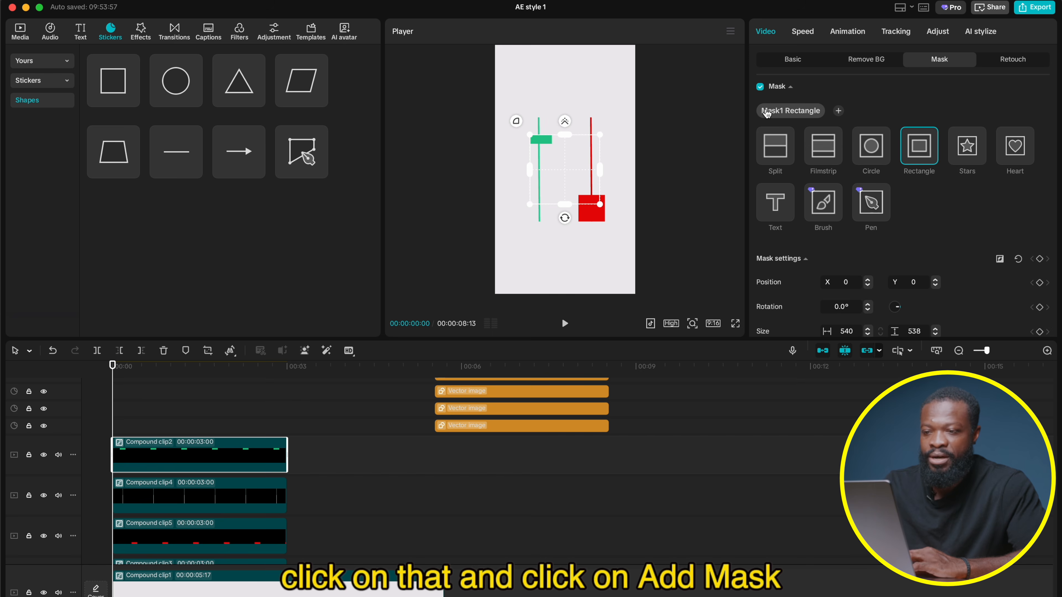
{"action": "left_click", "coordinate": [777, 152]}
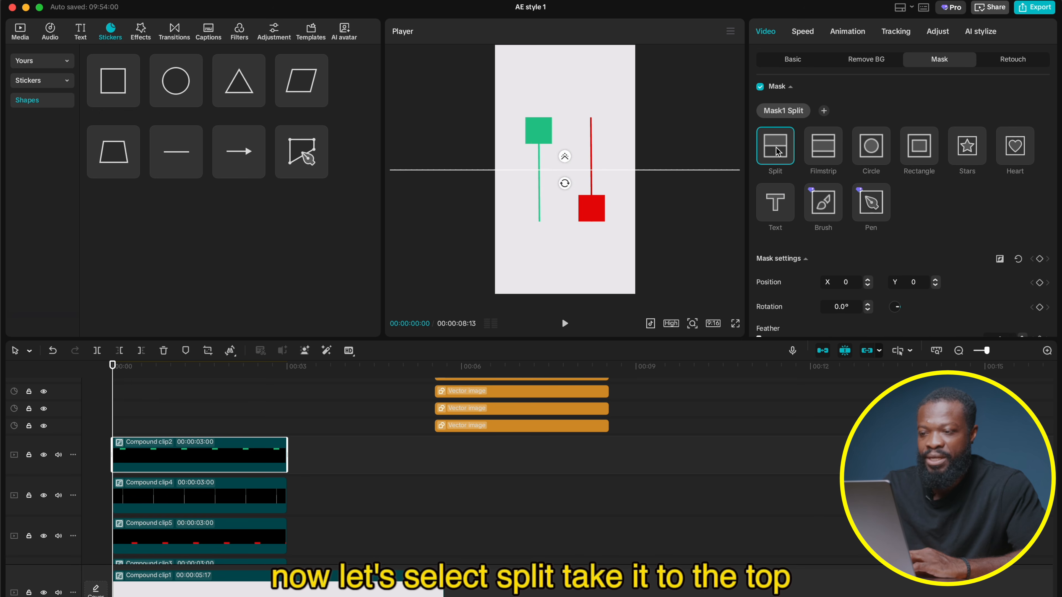
{"action": "left_click_drag", "start_coordinate": [587, 168], "coordinate": [586, 144]}
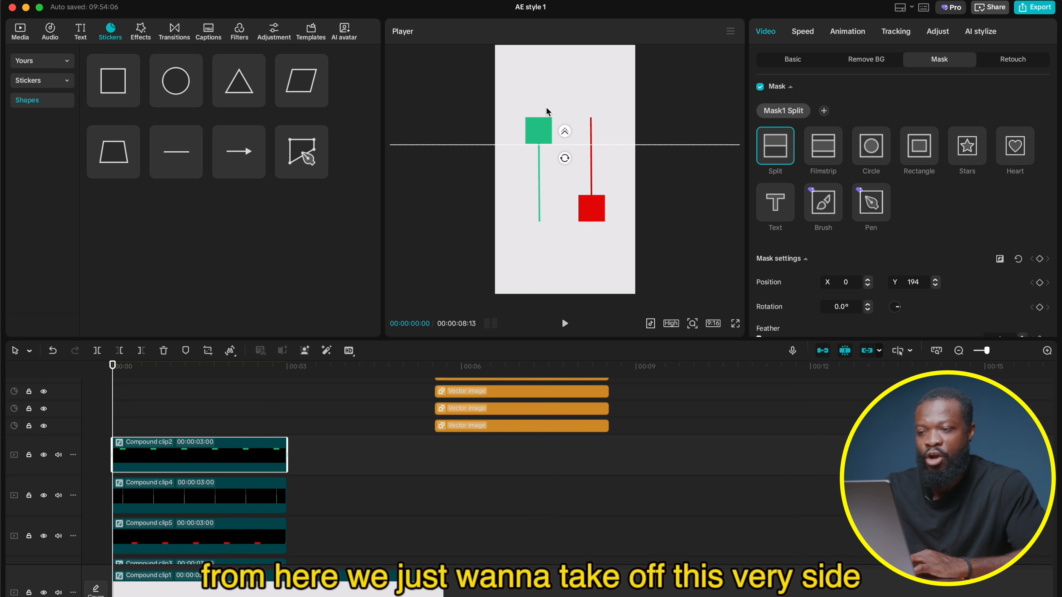
{"action": "left_click_drag", "start_coordinate": [569, 163], "coordinate": [572, 117]}
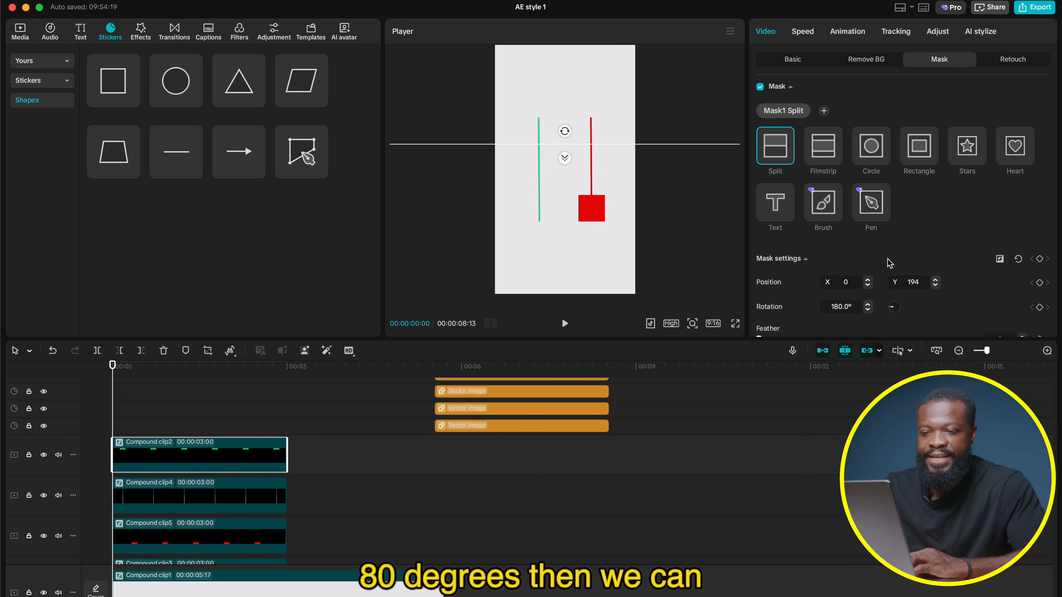
Step: Keyframe the green square's mask position at the start, and move it to Y 414 above the square at 00:00:01:06
{"action": "left_click", "coordinate": [1040, 282]}
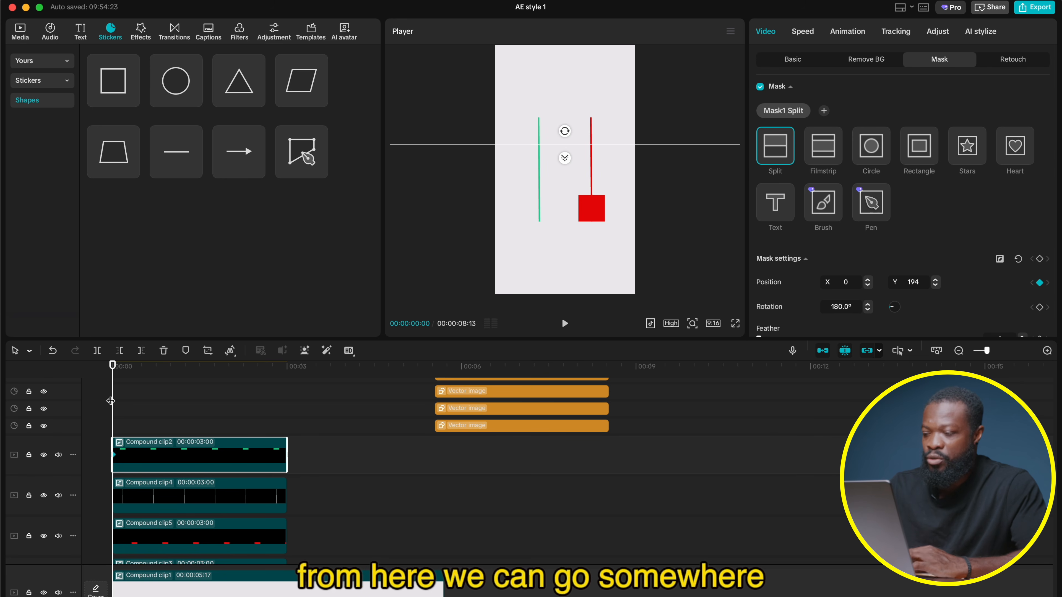
{"action": "left_click_drag", "start_coordinate": [110, 401], "coordinate": [185, 400]}
{"action": "left_click_drag", "start_coordinate": [593, 147], "coordinate": [594, 118]}
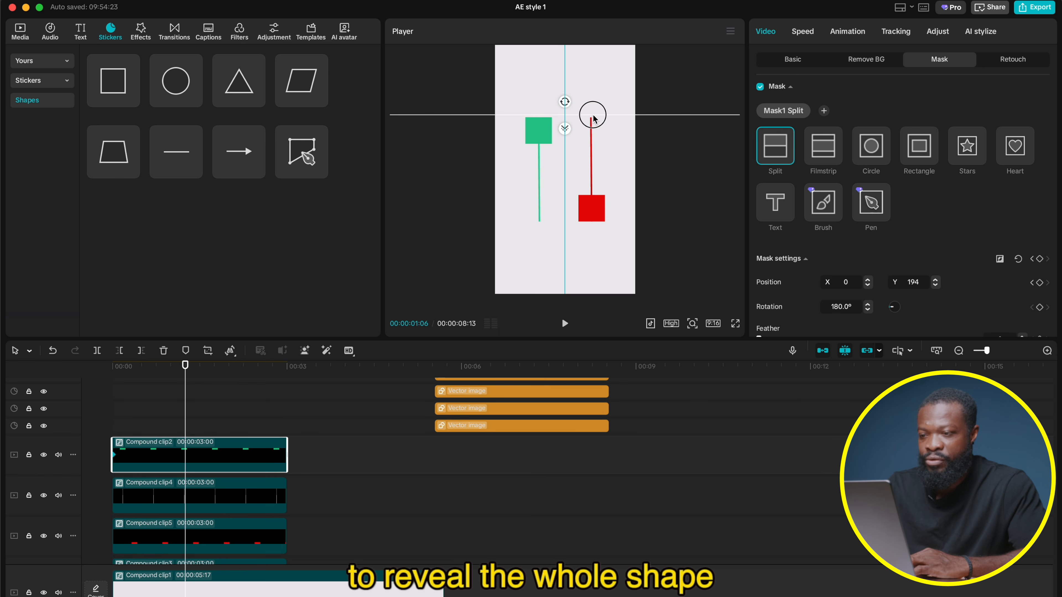
Step: Apply the Quad Ease preset curve to the green square's mask keyframes
{"action": "right_click", "coordinate": [185, 456]}
{"action": "left_click", "coordinate": [218, 532]}
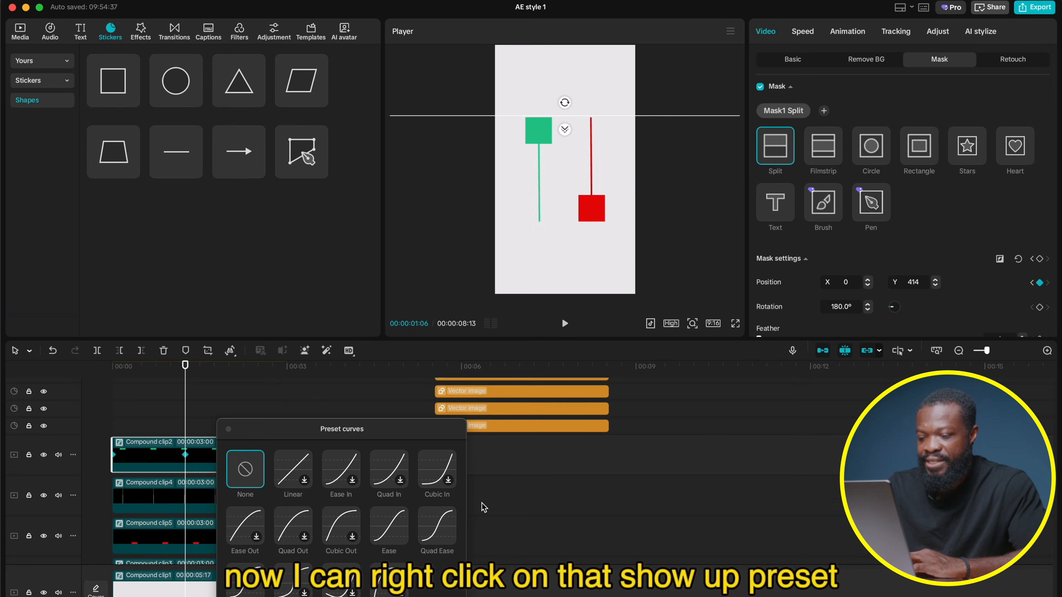
{"action": "left_click", "coordinate": [432, 530]}
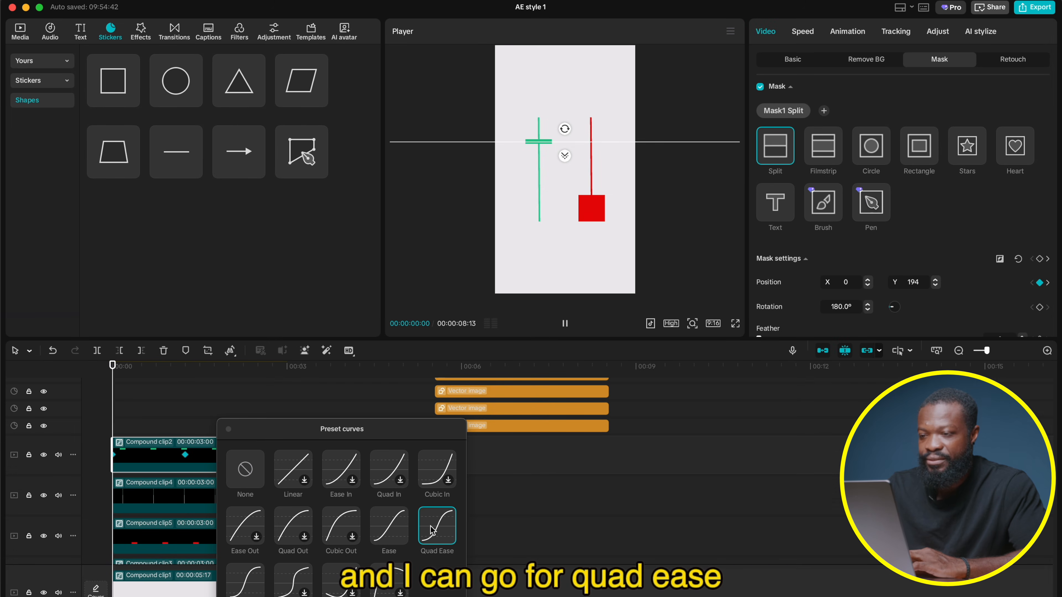
Step: Add a Split mask to the green line's compound clip at Y 201 along the green square's bottom edge, keyframing its position at the start
{"action": "left_click", "coordinate": [157, 508]}
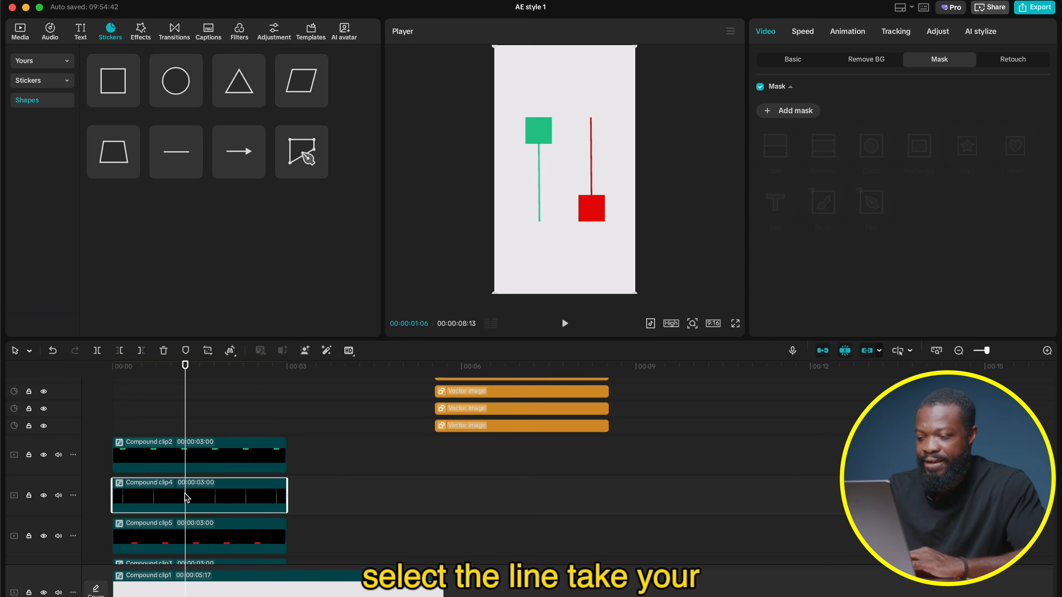
{"action": "left_click", "coordinate": [114, 368]}
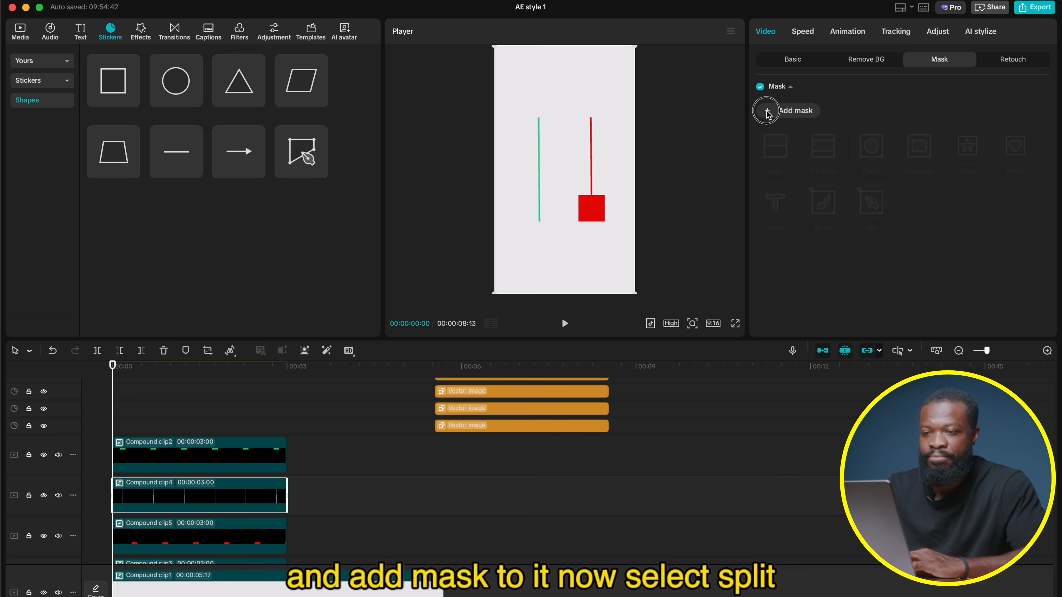
{"action": "left_click", "coordinate": [768, 112]}
{"action": "left_click", "coordinate": [775, 149]}
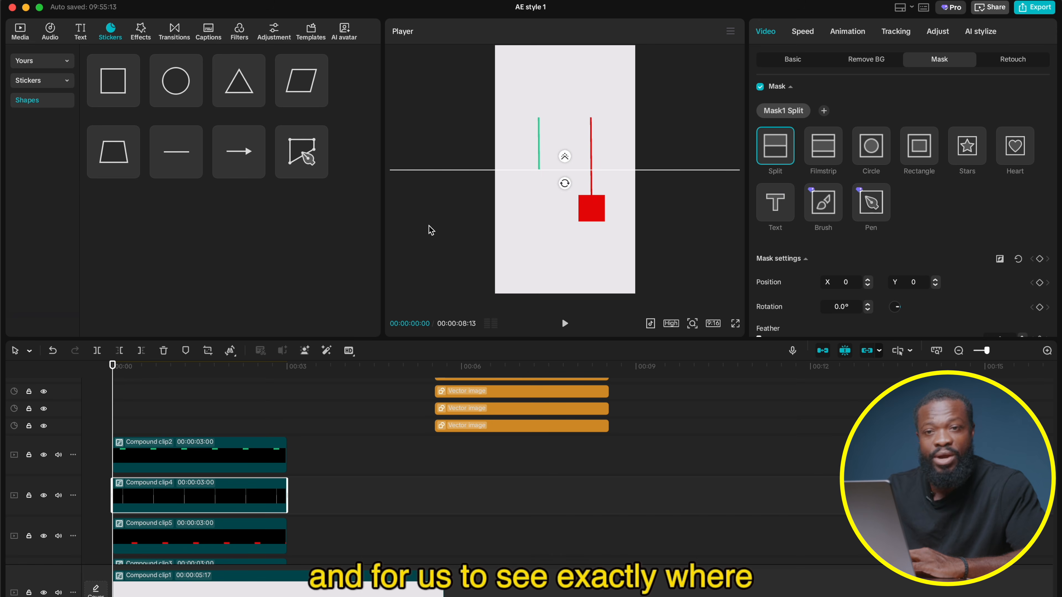
{"action": "left_click_drag", "start_coordinate": [152, 367], "coordinate": [177, 370]}
{"action": "left_click_drag", "start_coordinate": [592, 172], "coordinate": [590, 147]}
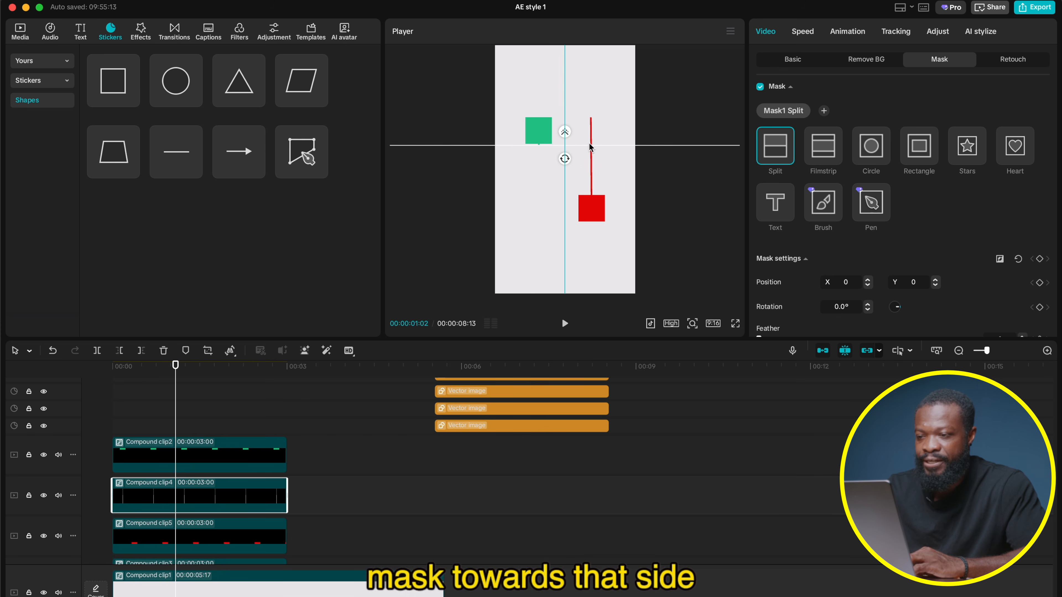
{"action": "left_click", "coordinate": [114, 368]}
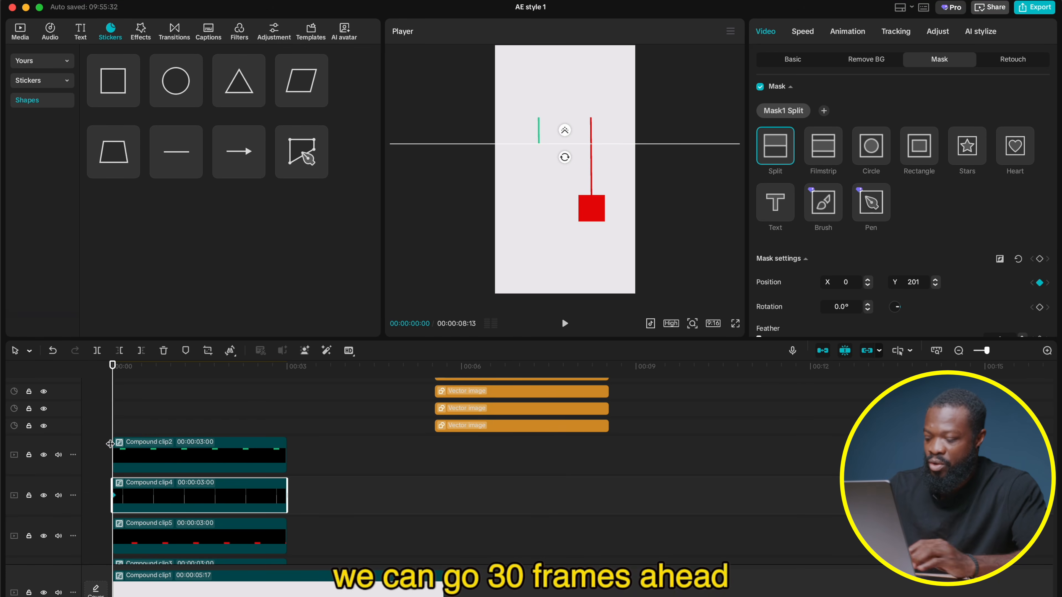
Step: At 00:00:01:06, move the green line's mask down to the line's lower end at Y -405
{"action": "key", "text": "Right"}
{"action": "key", "text": "Right"}
{"action": "key", "text": "Right"}
{"action": "key", "text": "Right"}
{"action": "key", "text": "Right"}
{"action": "key", "text": "Right"}
{"action": "key", "text": "Right"}
{"action": "key", "text": "Right"}
{"action": "key", "text": "Right"}
{"action": "key", "text": "Right"}
{"action": "key", "text": "Right"}
{"action": "key", "text": "Right"}
{"action": "key", "text": "Right"}
{"action": "key", "text": "Right"}
{"action": "key", "text": "Right"}
{"action": "key", "text": "Right"}
{"action": "key", "text": "Right"}
{"action": "key", "text": "Right"}
{"action": "key", "text": "Right"}
{"action": "key", "text": "Right"}
{"action": "left_click_drag", "start_coordinate": [600, 145], "coordinate": [599, 223]}
Step: Apply the Quad Ease preset curve to the green line's mask keyframes
{"action": "right_click", "coordinate": [186, 497]}
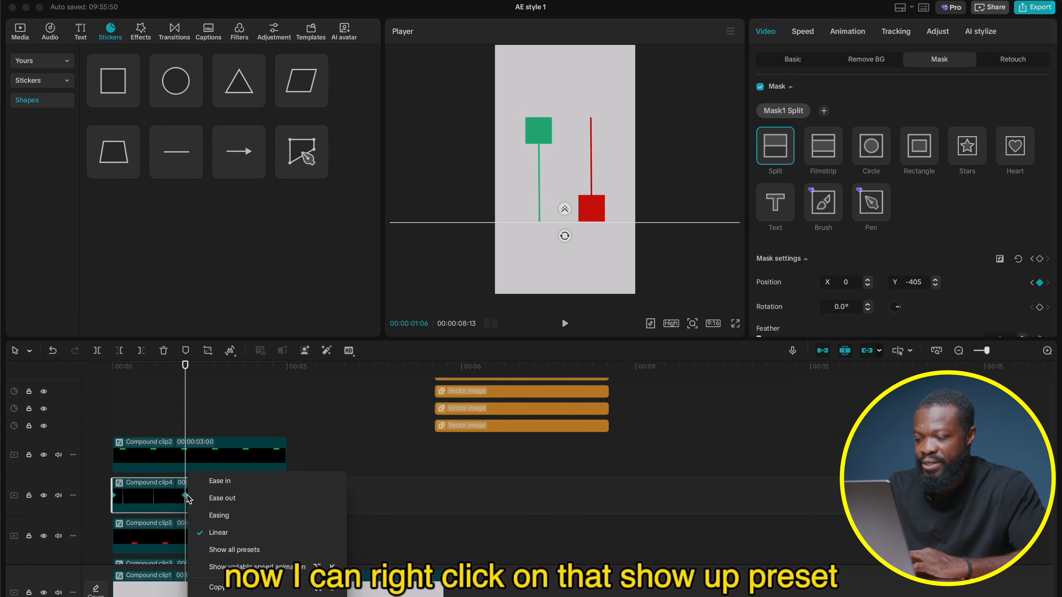
{"action": "left_click", "coordinate": [225, 553]}
{"action": "left_click", "coordinate": [445, 523]}
Step: Make a compound clip of the masked green line and add a Split mask rotated -180° at Y 200 to cut off its top
{"action": "left_click", "coordinate": [180, 494]}
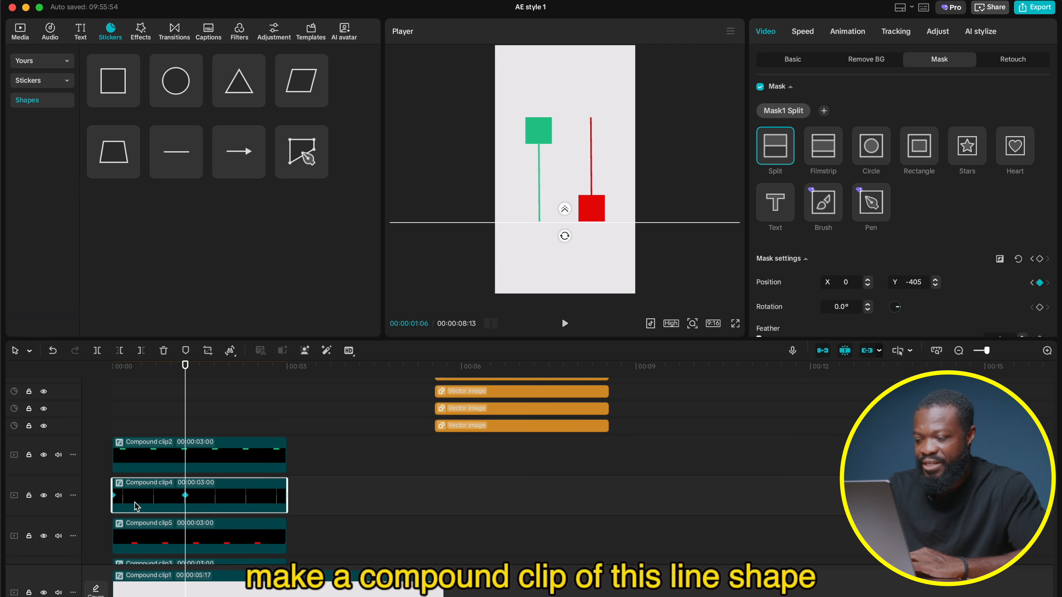
{"action": "key", "text": "alt+g"}
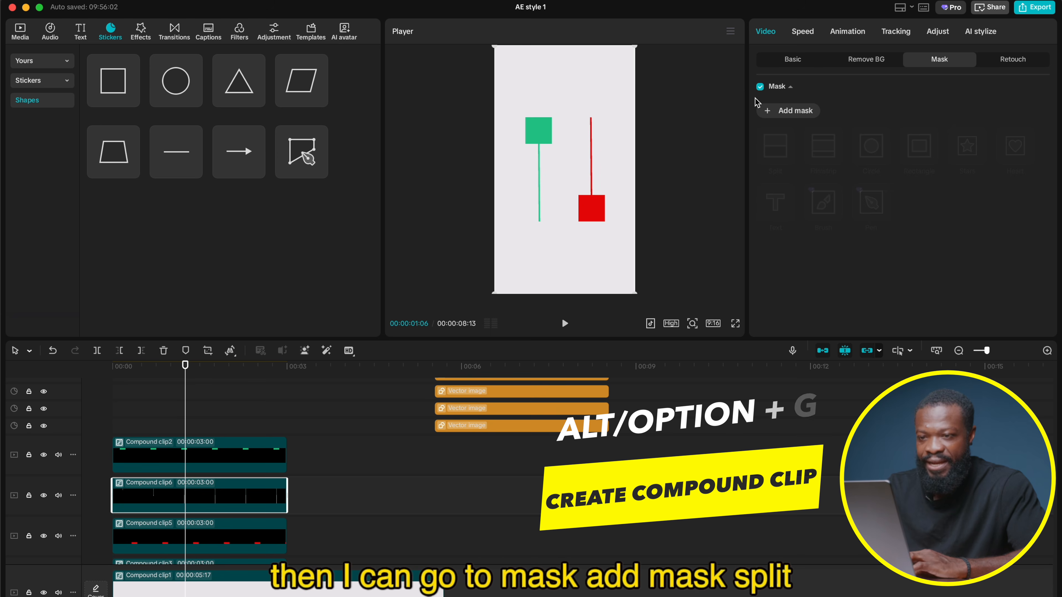
{"action": "left_click", "coordinate": [771, 110]}
{"action": "left_click", "coordinate": [762, 157]}
{"action": "left_click_drag", "start_coordinate": [562, 180], "coordinate": [577, 146]}
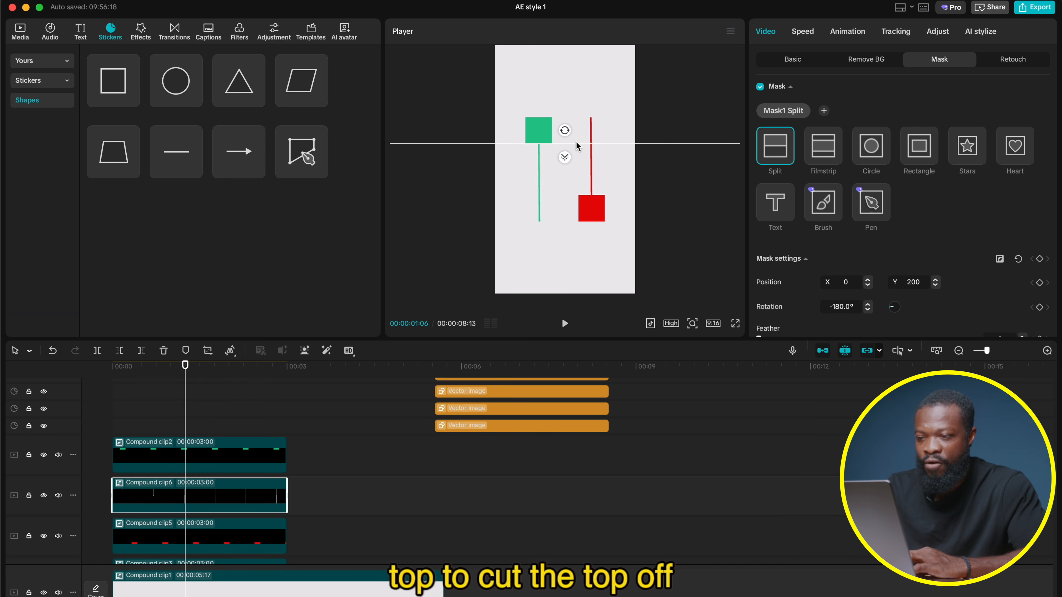
Step: Play the timeline from the start to check the green square and line animation
{"action": "left_click", "coordinate": [90, 435]}
{"action": "key", "text": "space"}
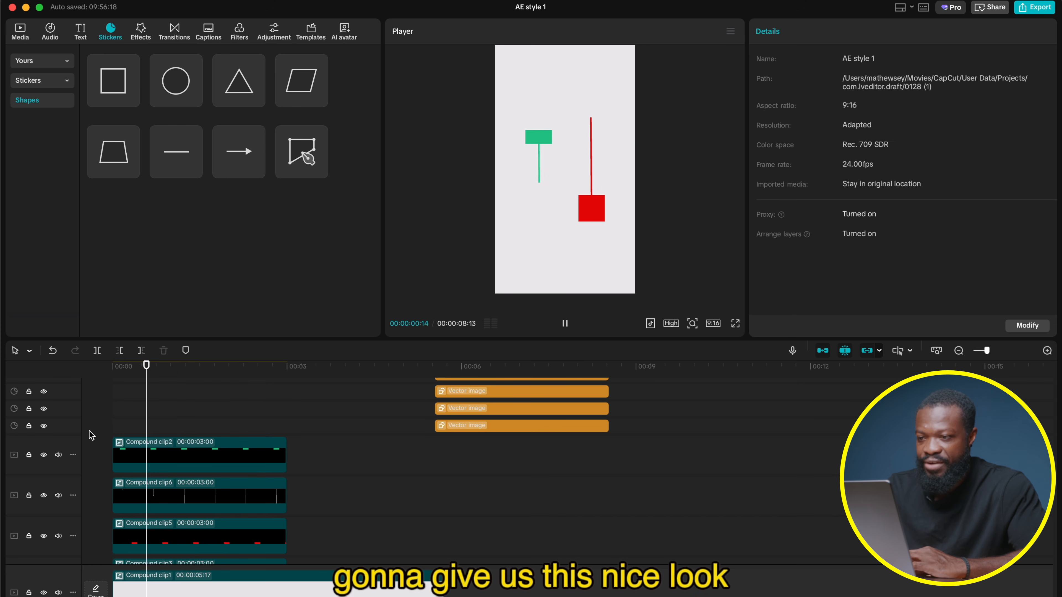
Step: Apply a Split mask to the red line's compound clip and play the timeline from the start to check the animation
{"action": "left_click", "coordinate": [1039, 283]}
{"action": "left_click", "coordinate": [778, 151]}
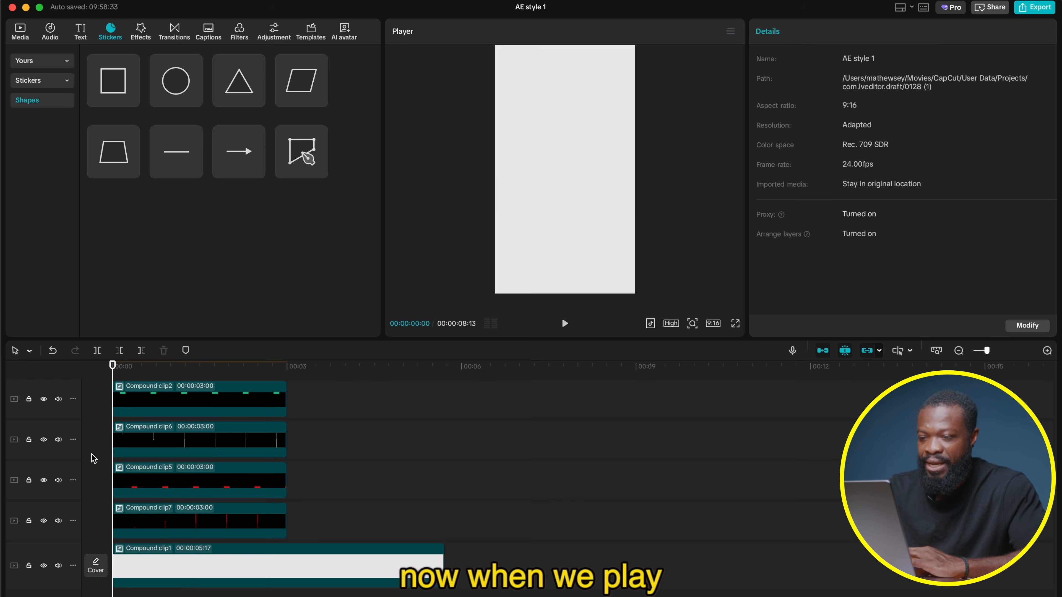
{"action": "key", "text": "space"}
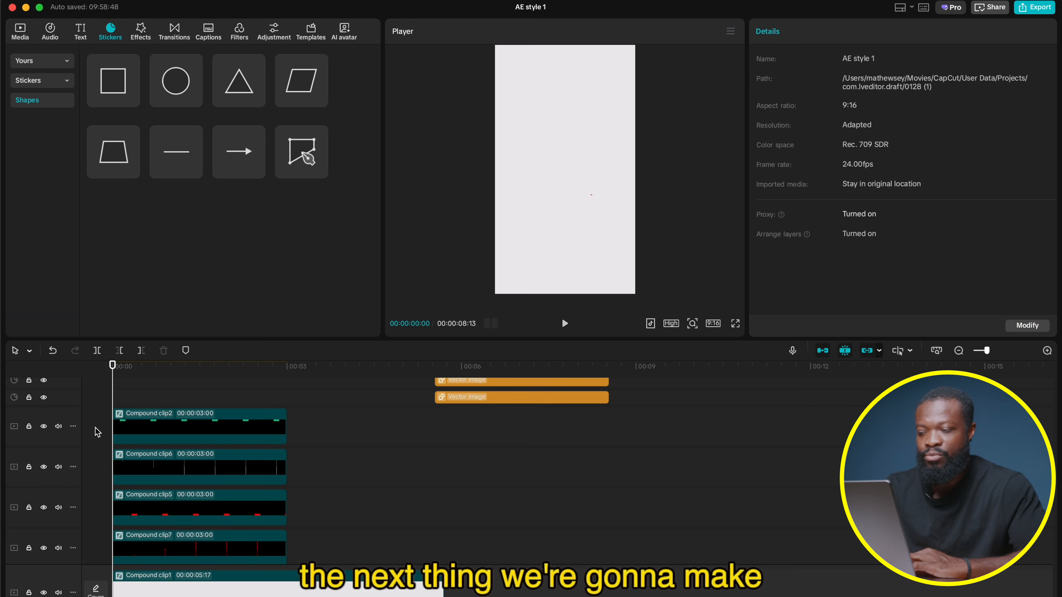
Step: Combine the green square and line clips into one compound clip and the red square and line clips into another
{"action": "left_click_drag", "start_coordinate": [103, 427], "coordinate": [190, 479]}
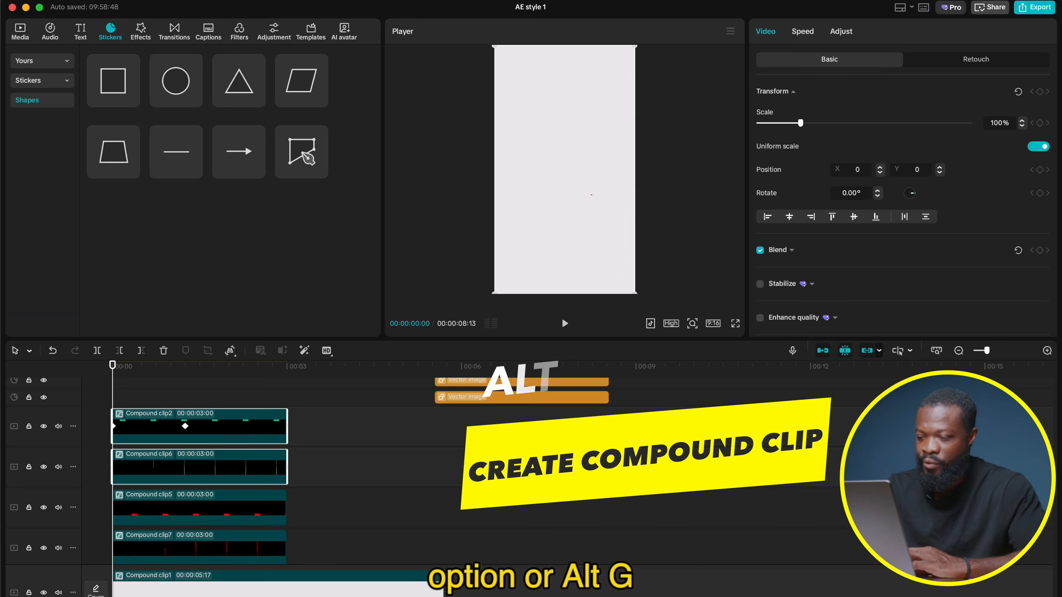
{"action": "key", "text": "alt+g"}
{"action": "left_click", "coordinate": [103, 478]}
{"action": "left_click_drag", "start_coordinate": [103, 477], "coordinate": [173, 514]}
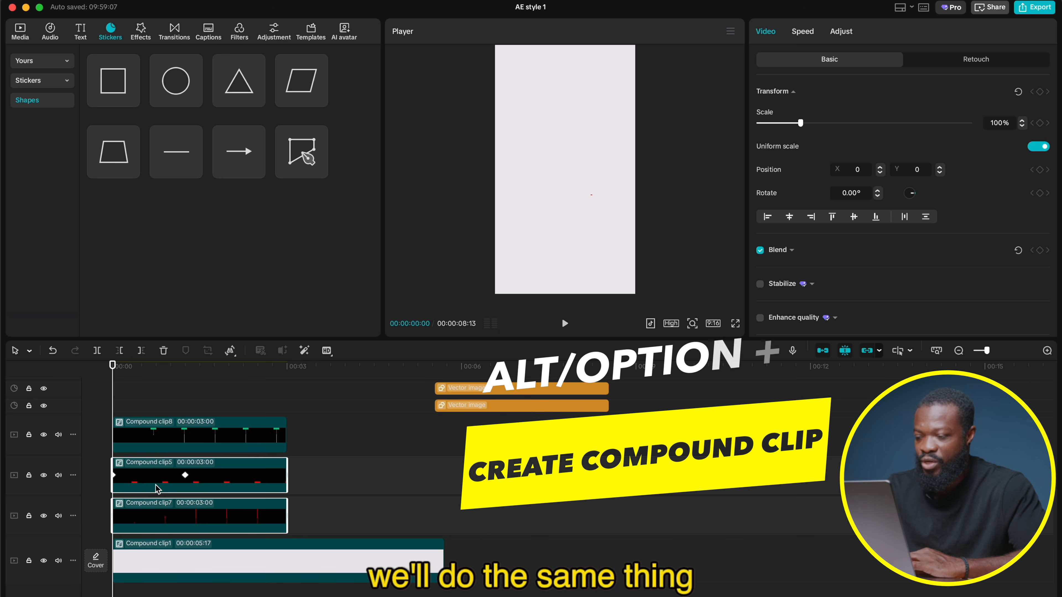
{"action": "key", "text": "alt+g"}
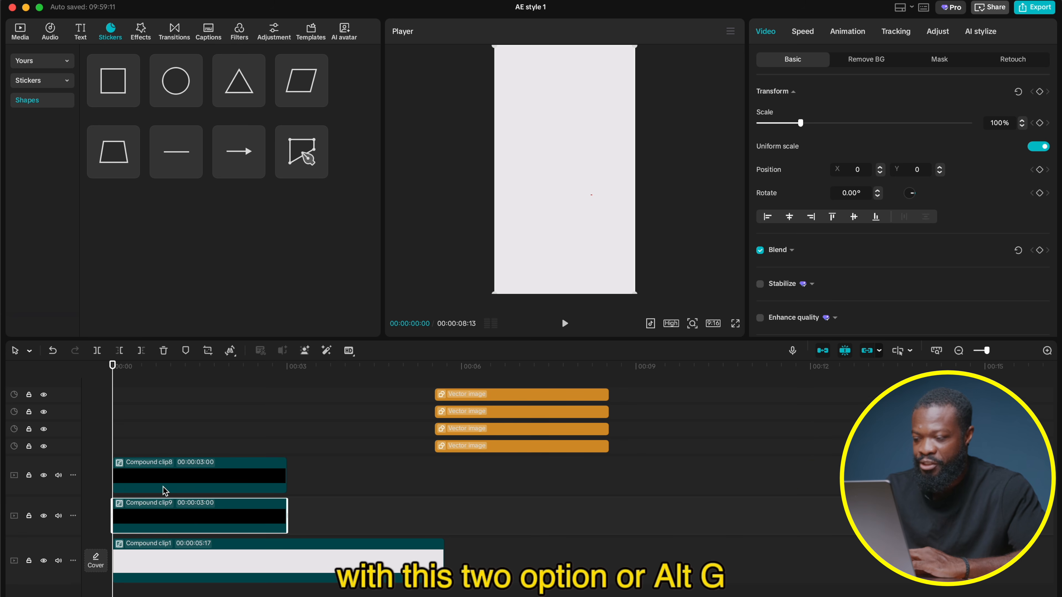
Step: At 00:00:01:04, add a horizontal guide along the top of the shapes and a vertical guide through the canvas centre
{"action": "left_click_drag", "start_coordinate": [126, 412], "coordinate": [181, 412]}
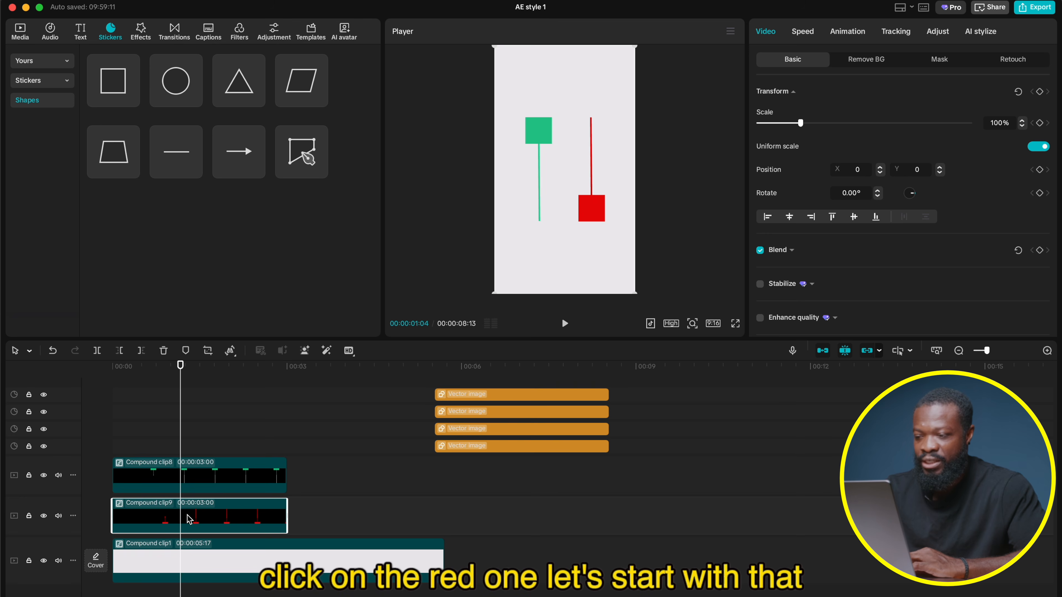
{"action": "left_click", "coordinate": [731, 33]}
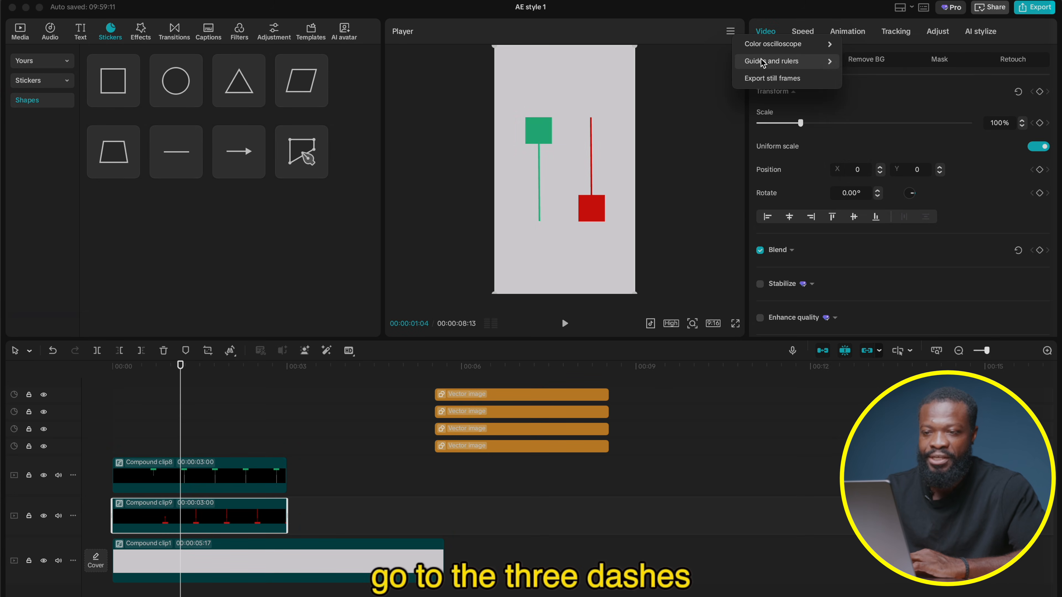
{"action": "mouse_move", "coordinate": [767, 63]}
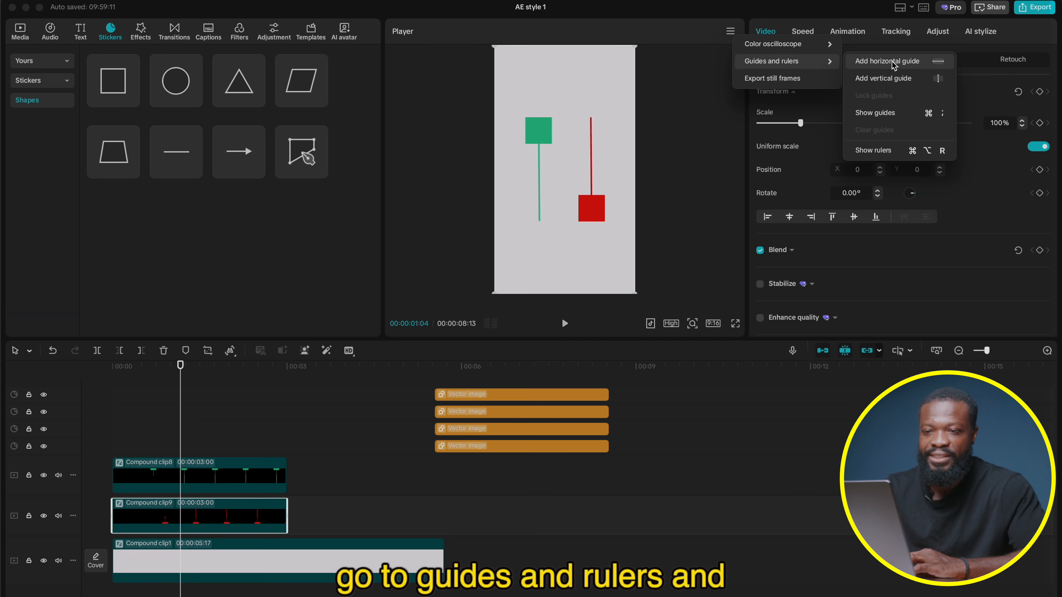
{"action": "left_click", "coordinate": [889, 77]}
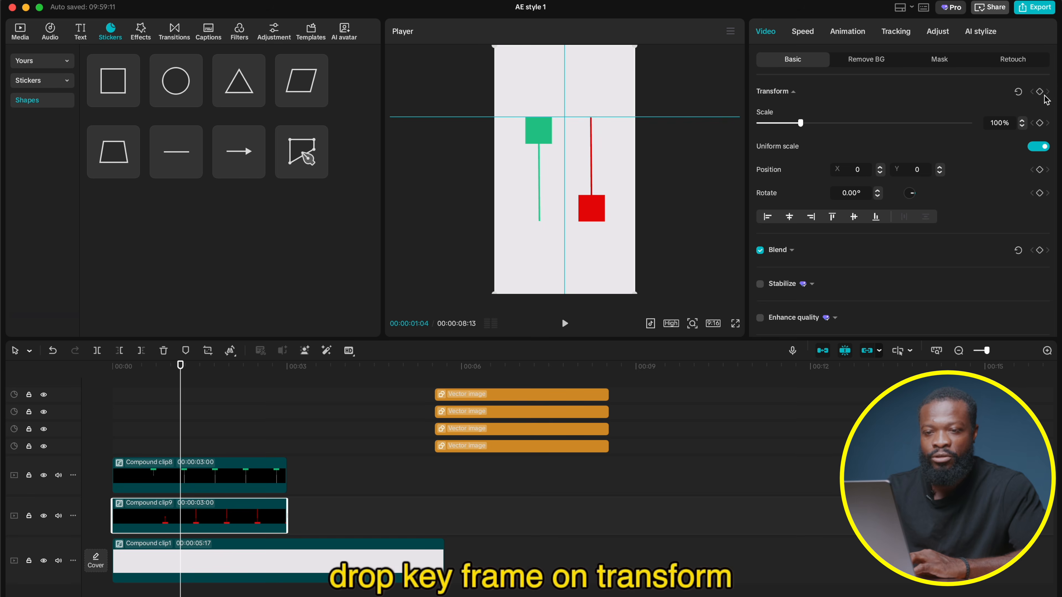
Step: Keyframe the red compound clip's transform at 00:00:01:04 and move the clip to X -412, onto the centre guide, at 00:00:02:05
{"action": "key", "text": "shift+Right"}
{"action": "key", "text": "shift+Right"}
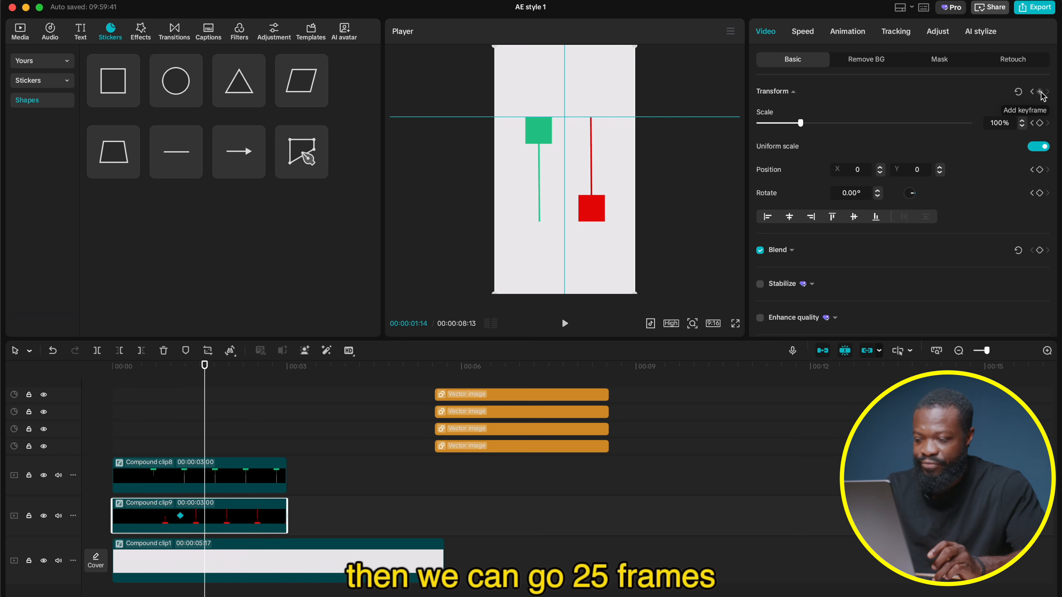
{"action": "key", "text": "shift+Right"}
{"action": "key", "text": "shift+Right"}
{"action": "key", "text": "shift+Right"}
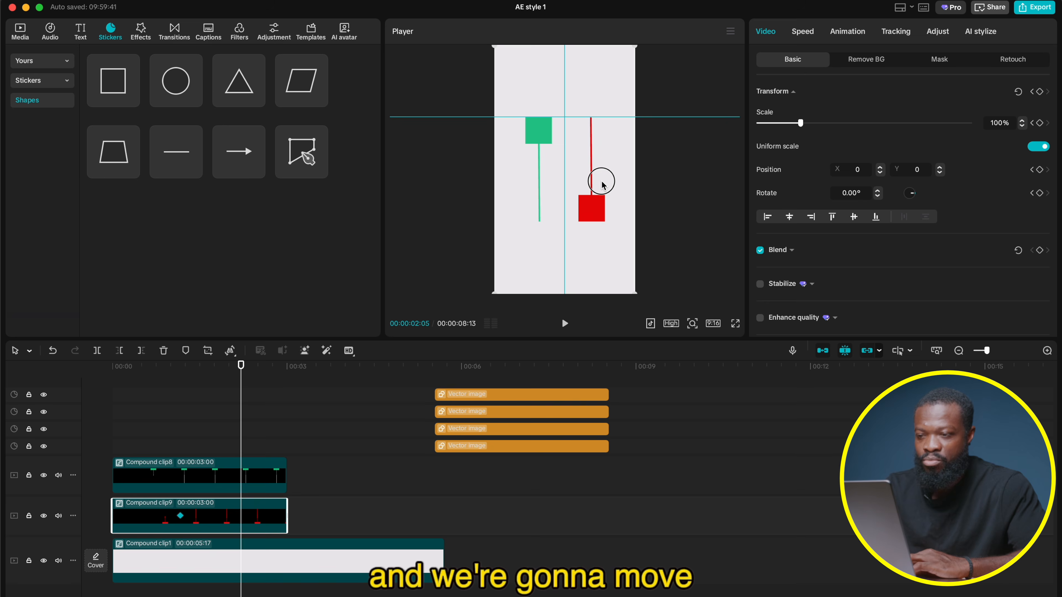
{"action": "left_click_drag", "start_coordinate": [572, 184], "coordinate": [573, 182]}
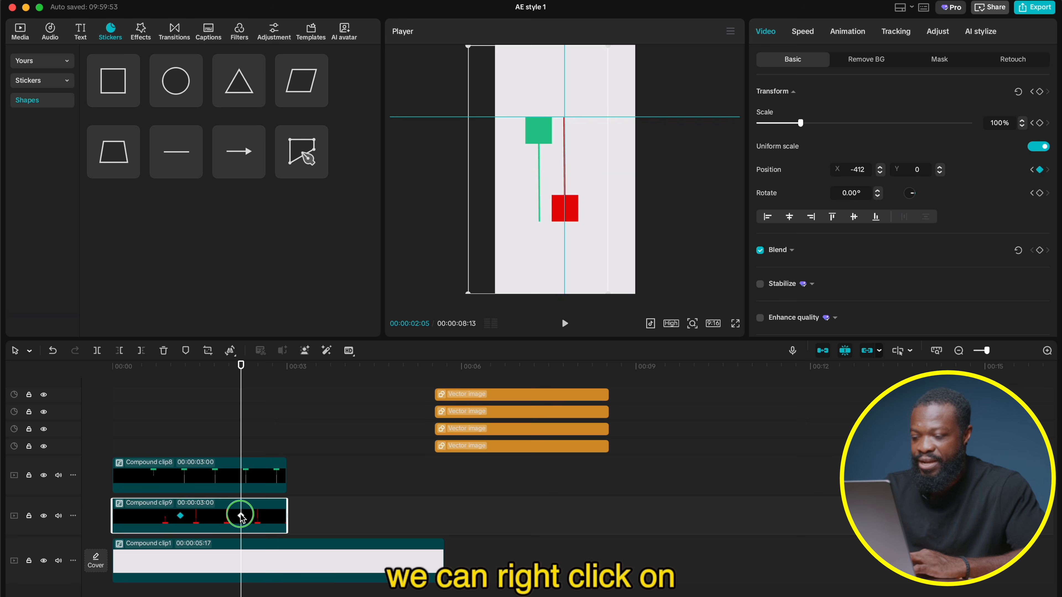
Step: Apply a preset easing curve to the red compound clip's position keyframes
{"action": "right_click", "coordinate": [241, 516]}
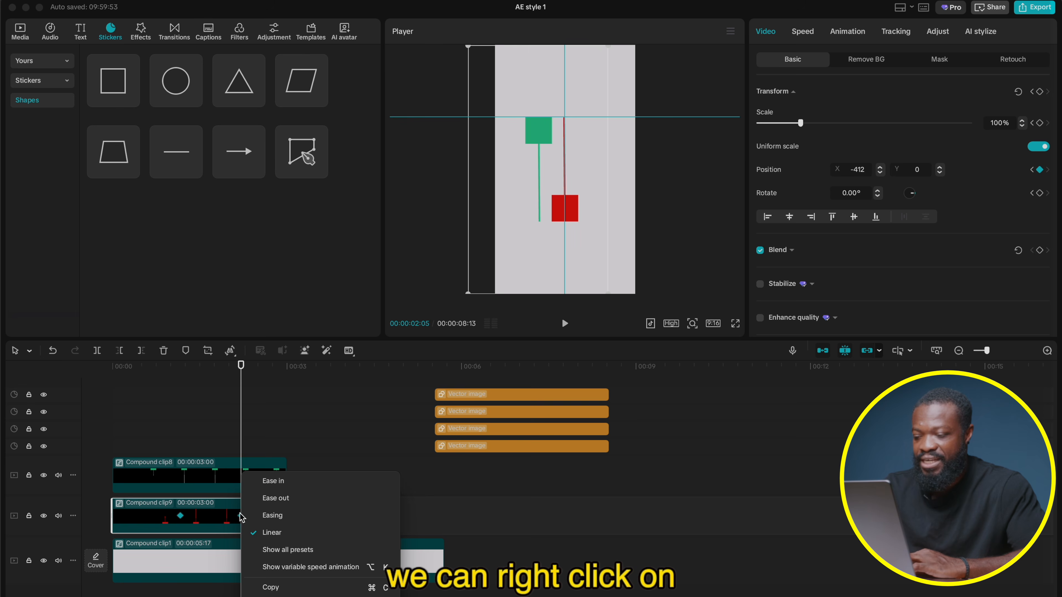
{"action": "left_click", "coordinate": [278, 550]}
{"action": "left_click", "coordinate": [502, 526]}
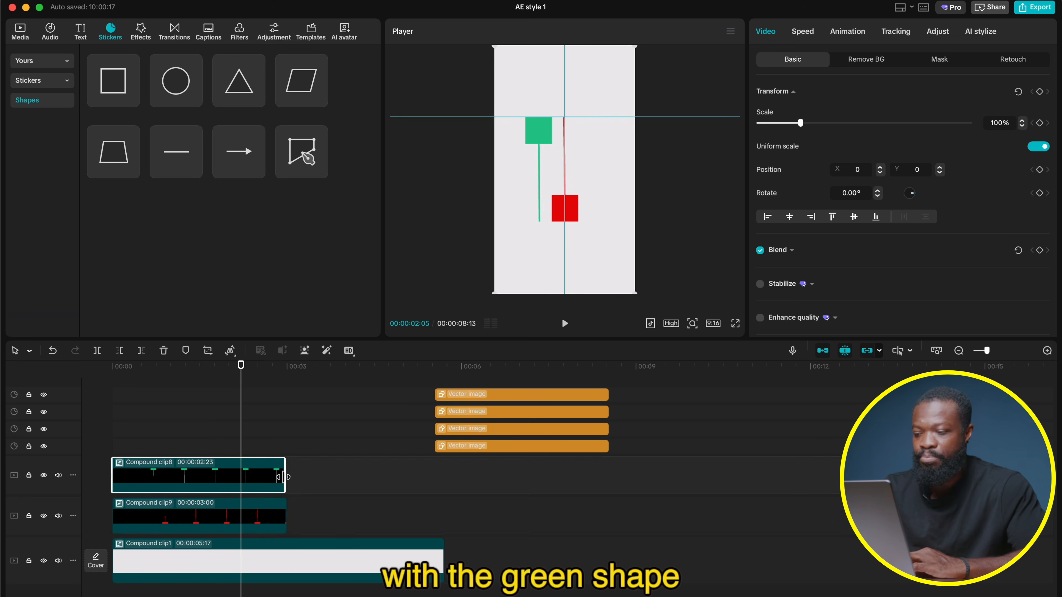
Step: Trim the green compound clip to end at the red clip's second keyframe, 00:00:02:05, and give it the Fade Out animation
{"action": "left_click", "coordinate": [243, 501]}
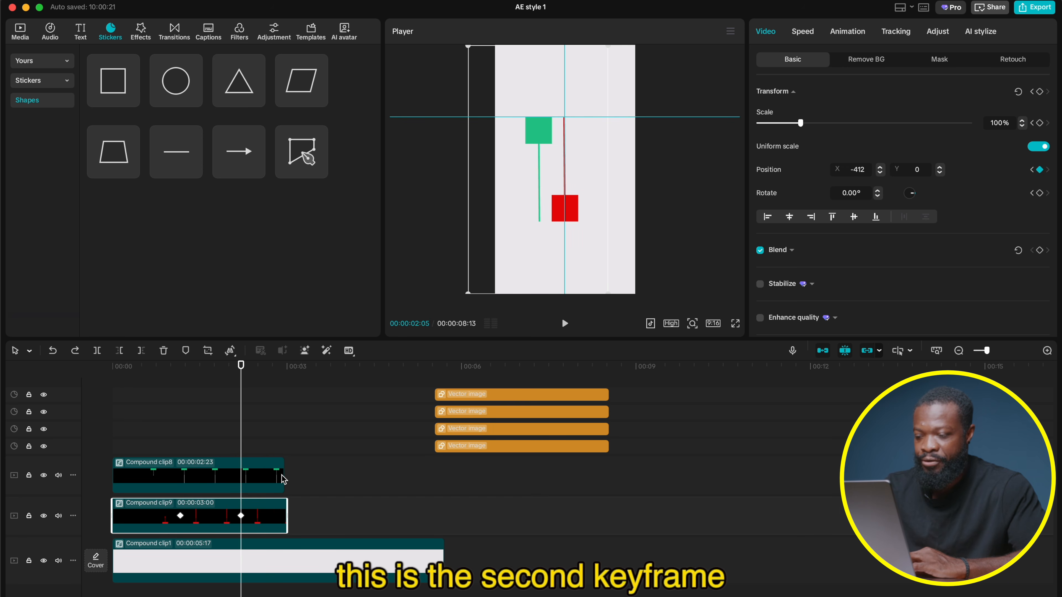
{"action": "left_click_drag", "start_coordinate": [283, 478], "coordinate": [242, 475]}
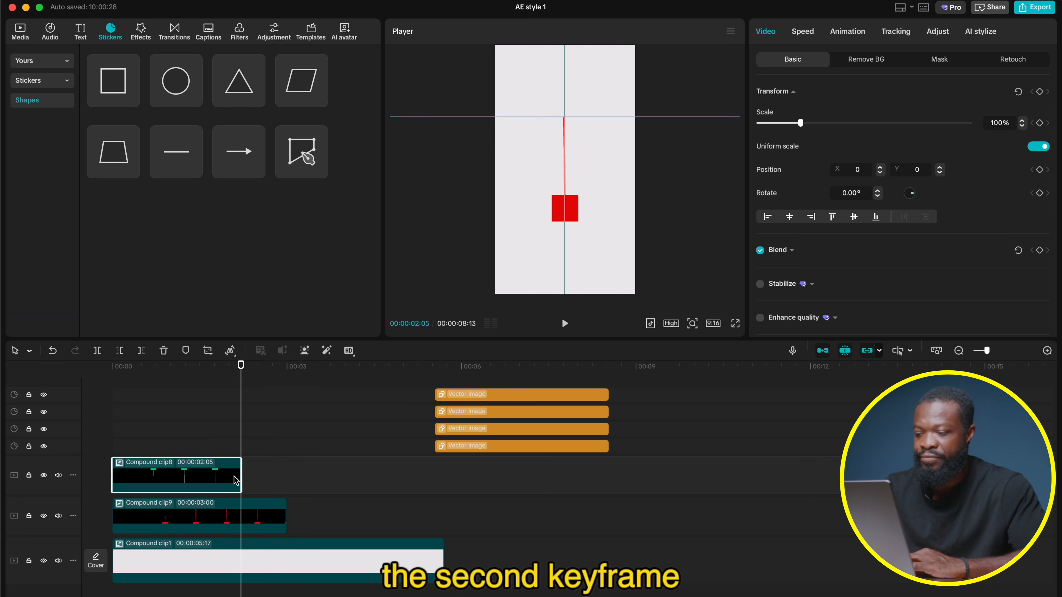
{"action": "left_click", "coordinate": [842, 35]}
{"action": "left_click", "coordinate": [903, 59]}
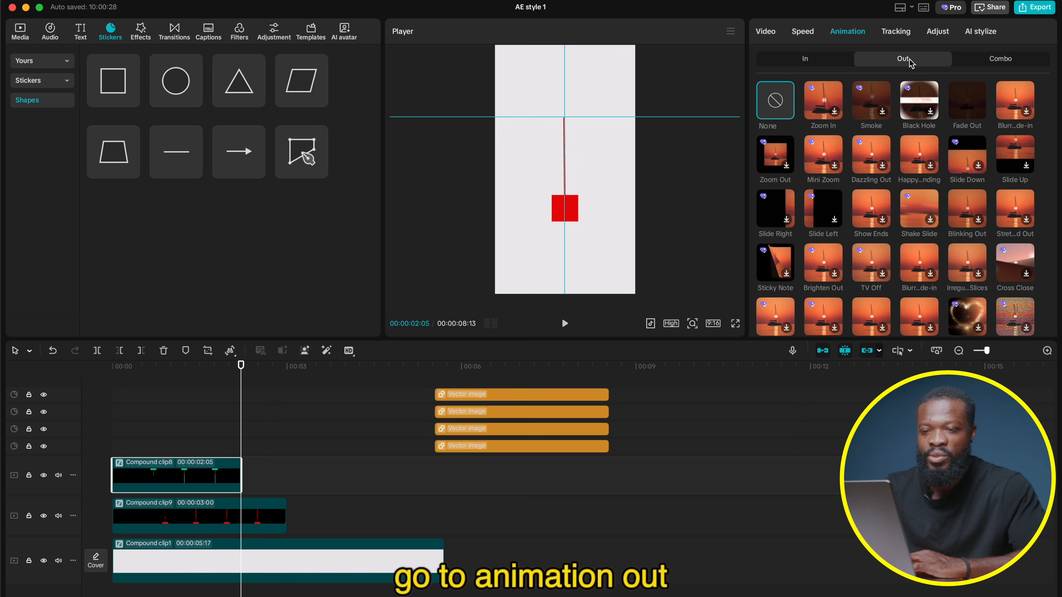
{"action": "left_click", "coordinate": [968, 98]}
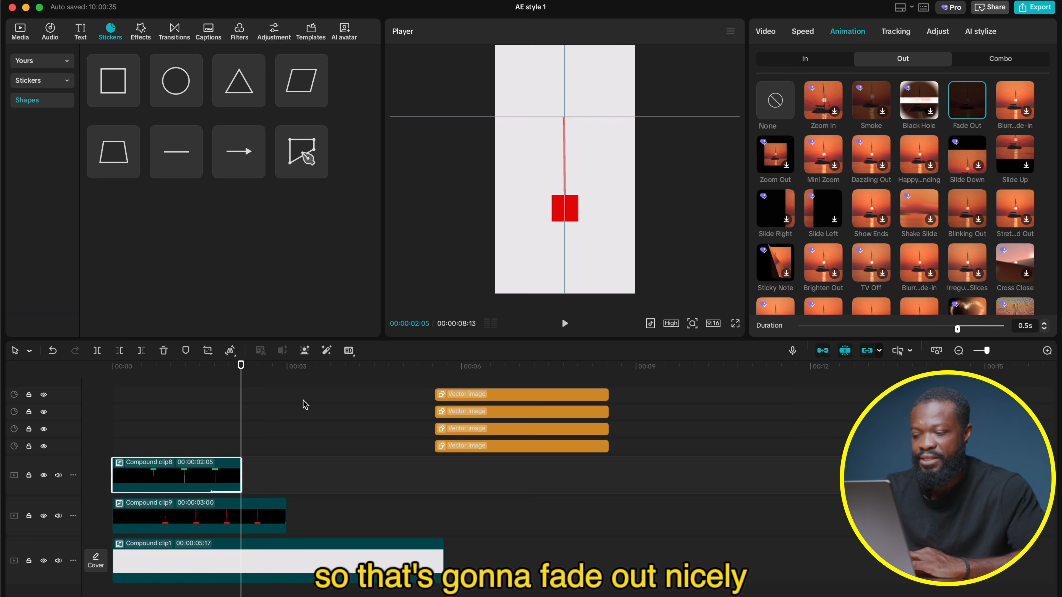
Step: Hide the player guides
{"action": "left_click", "coordinate": [730, 31]}
{"action": "mouse_move", "coordinate": [765, 62]}
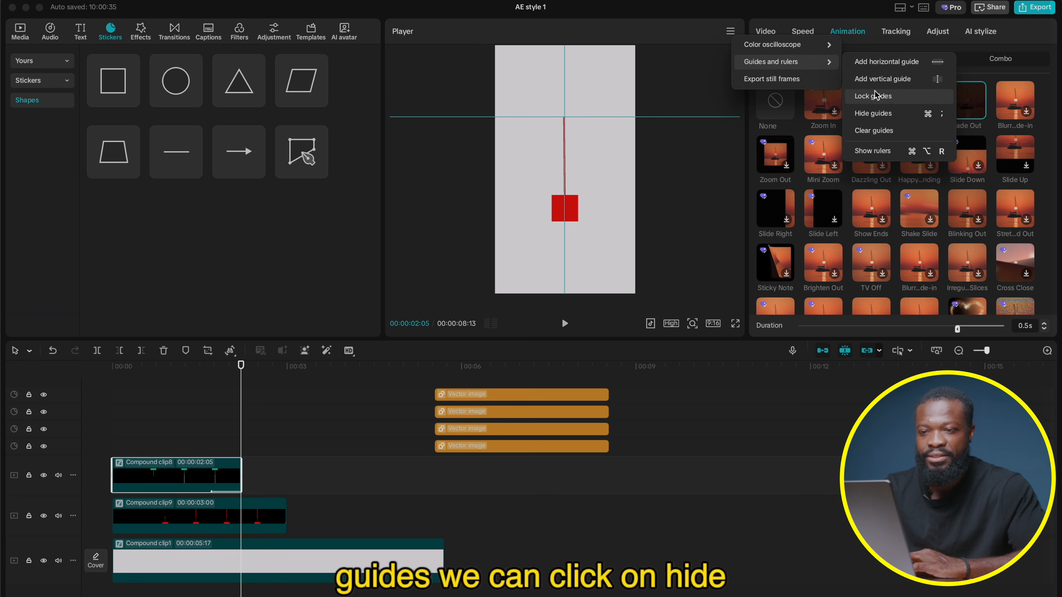
{"action": "left_click", "coordinate": [872, 113]}
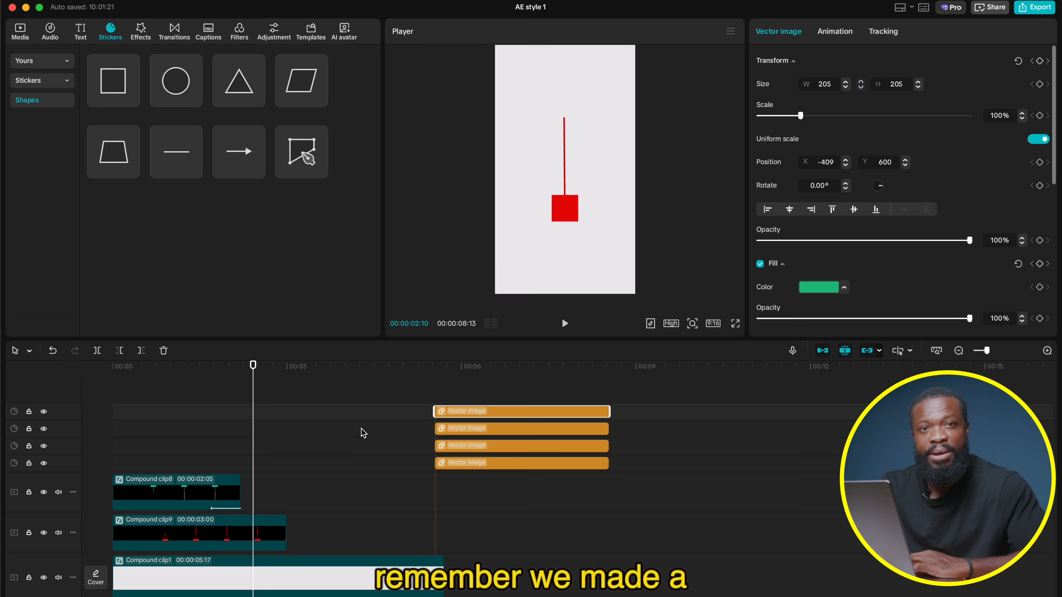
Step: Move the spare red square and line vector images earlier on the timeline to start at 00:00:03:00, where the red compound clip ends
{"action": "left_click", "coordinate": [494, 372]}
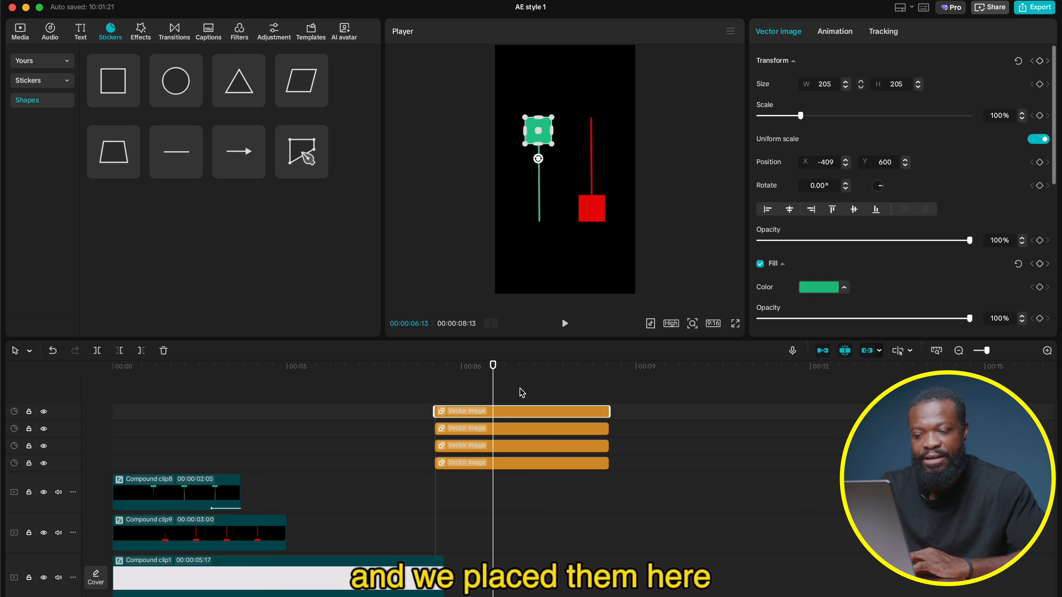
{"action": "left_click_drag", "start_coordinate": [418, 442], "coordinate": [478, 471]}
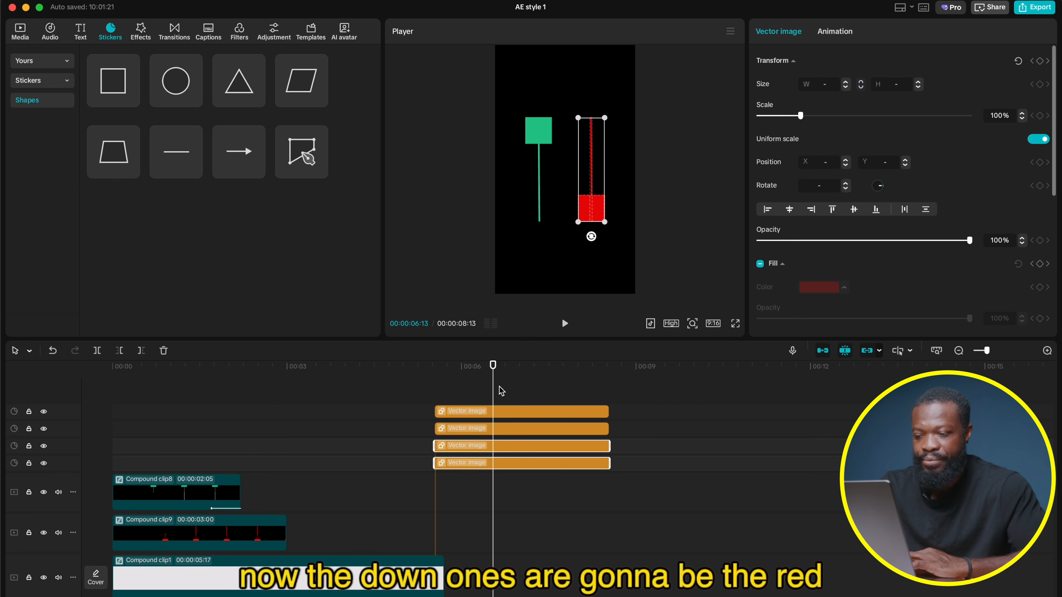
{"action": "left_click", "coordinate": [493, 465]}
{"action": "left_click_drag", "start_coordinate": [355, 474], "coordinate": [351, 474]}
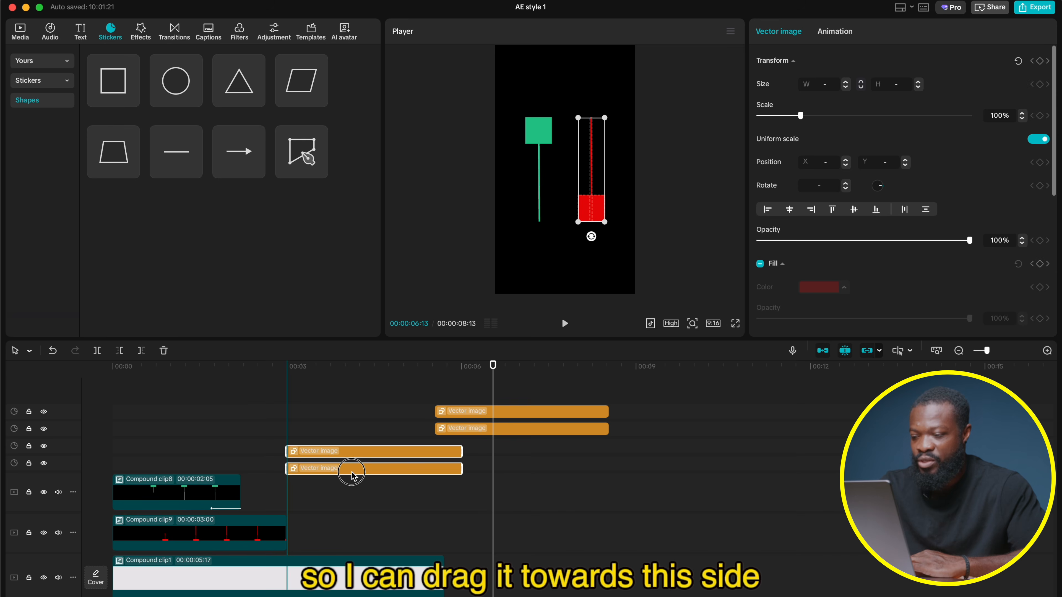
Step: Trim the red compound clip to end at 00:00:02:09 and move the spare red shapes back to start at the green clip's end
{"action": "left_click", "coordinate": [253, 389]}
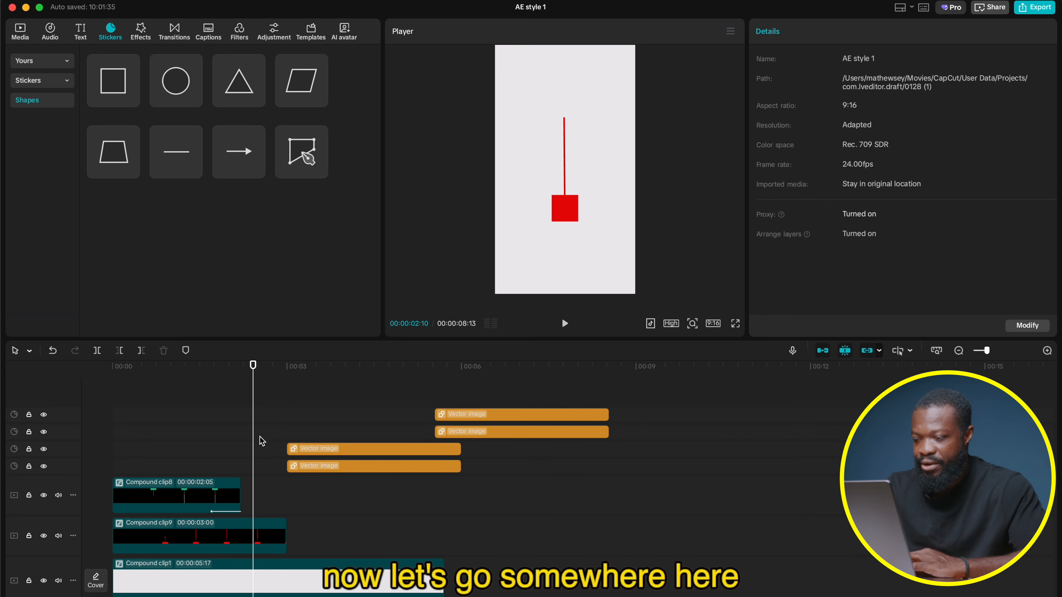
{"action": "left_click", "coordinate": [250, 380]}
{"action": "left_click_drag", "start_coordinate": [286, 537], "coordinate": [250, 535]}
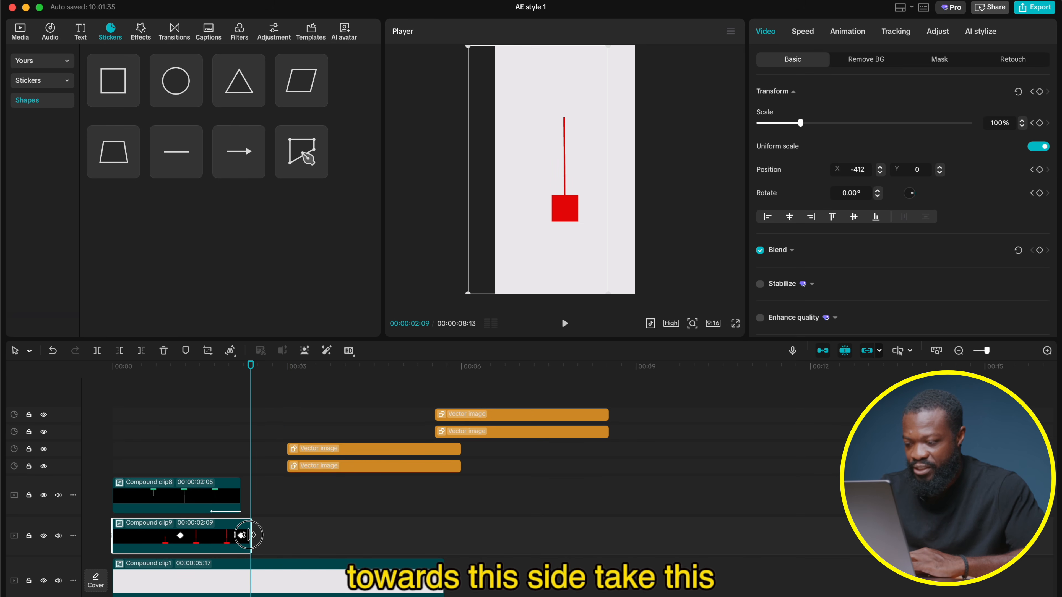
{"action": "left_click", "coordinate": [315, 465]}
{"action": "left_click_drag", "start_coordinate": [326, 469], "coordinate": [282, 499]}
{"action": "key", "text": "super+equal"}
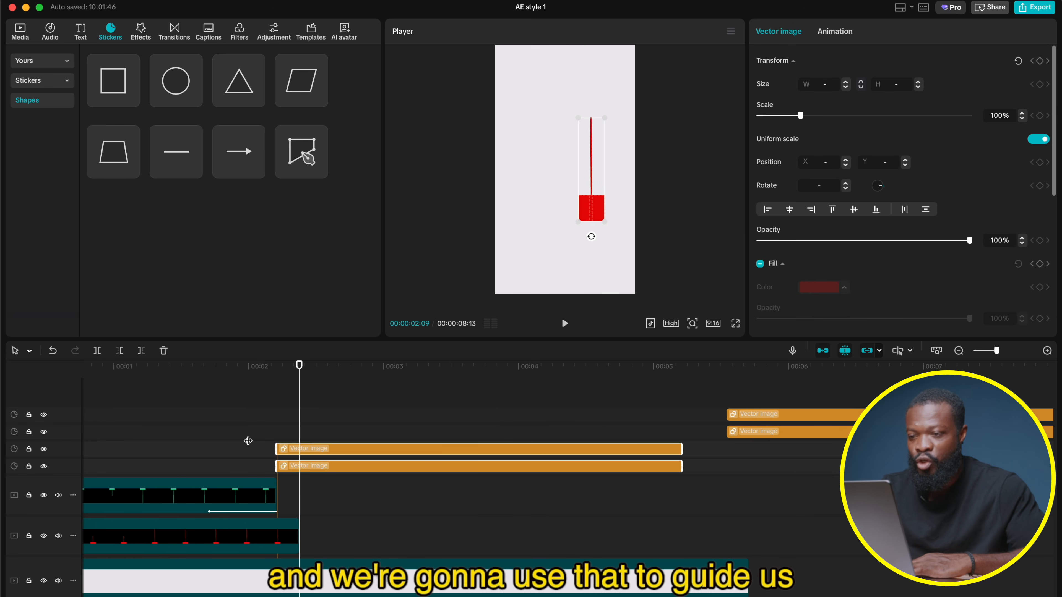
Step: Align the spare red square and line exactly over the red compound clip's shapes, and place them directly after that clip at 00:00:02:09
{"action": "left_click", "coordinate": [293, 390]}
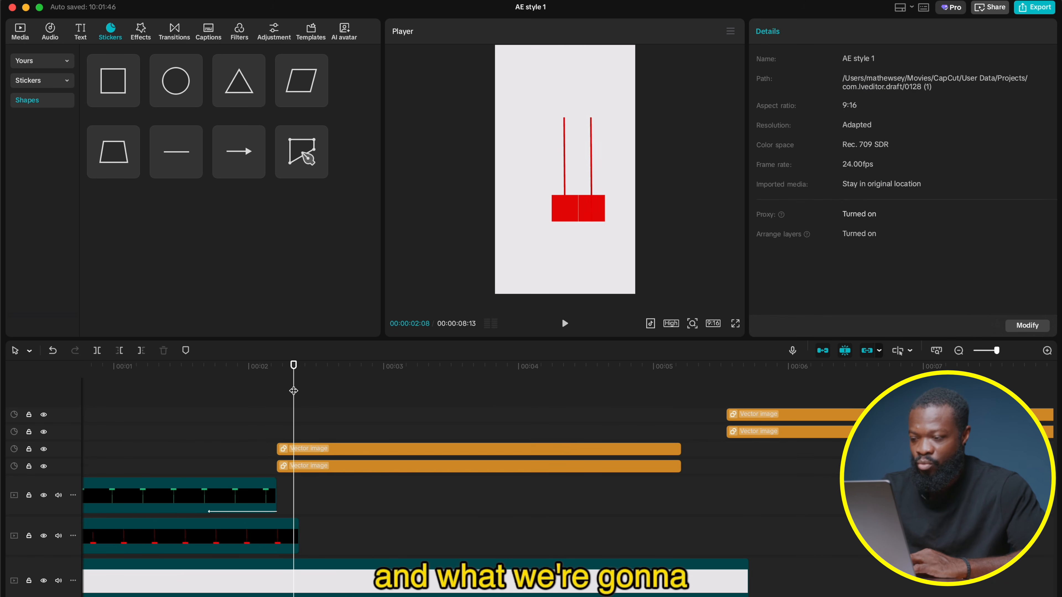
{"action": "left_click_drag", "start_coordinate": [291, 429], "coordinate": [293, 477]}
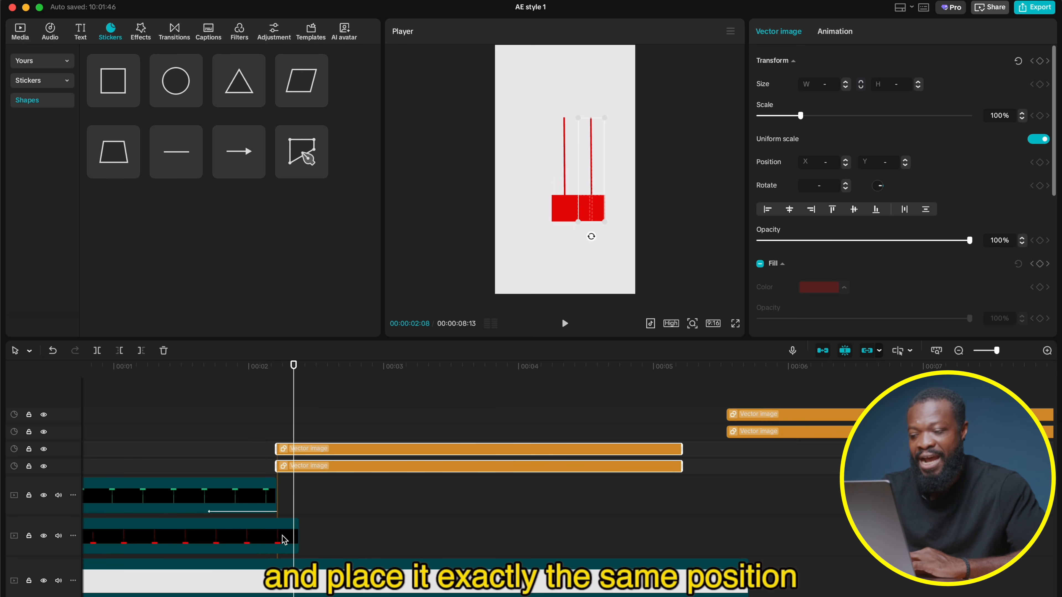
{"action": "scroll", "coordinate": [511, 251], "scroll_direction": "up", "scroll_amount": 5}
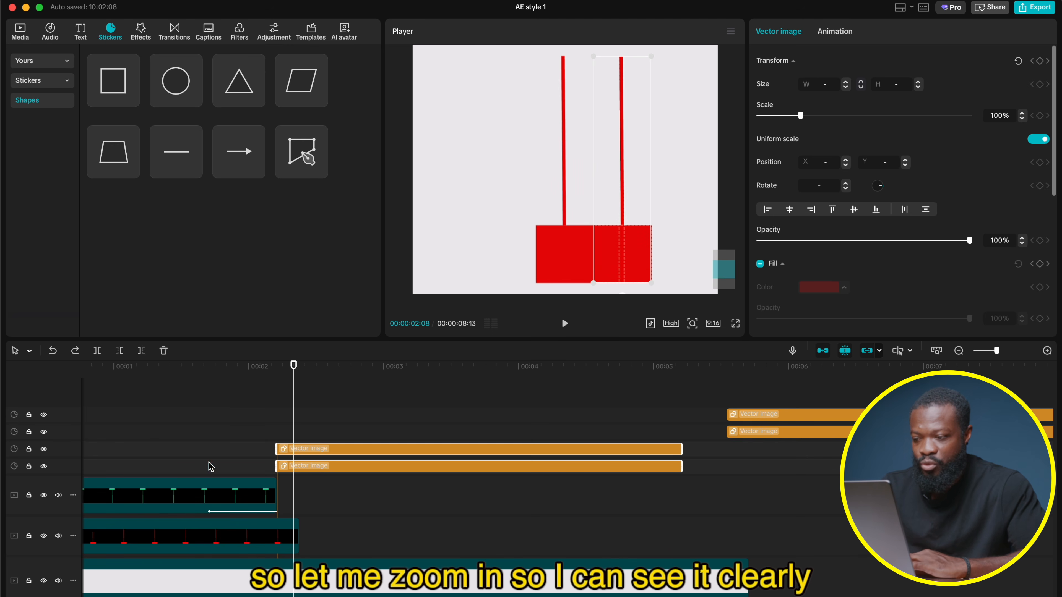
{"action": "left_click_drag", "start_coordinate": [621, 190], "coordinate": [564, 189]}
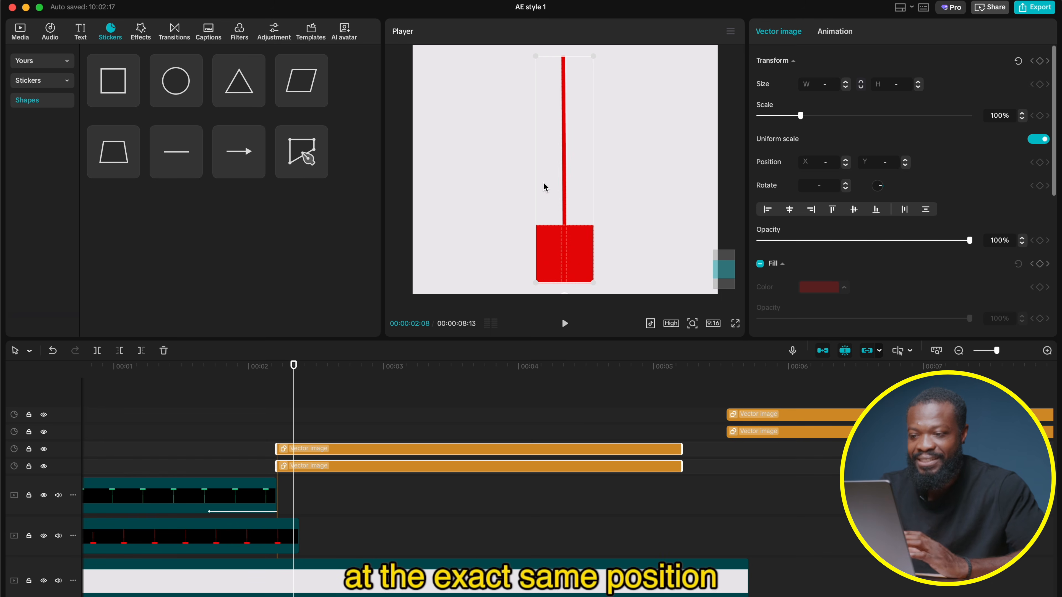
{"action": "left_click_drag", "start_coordinate": [292, 452], "coordinate": [317, 533]}
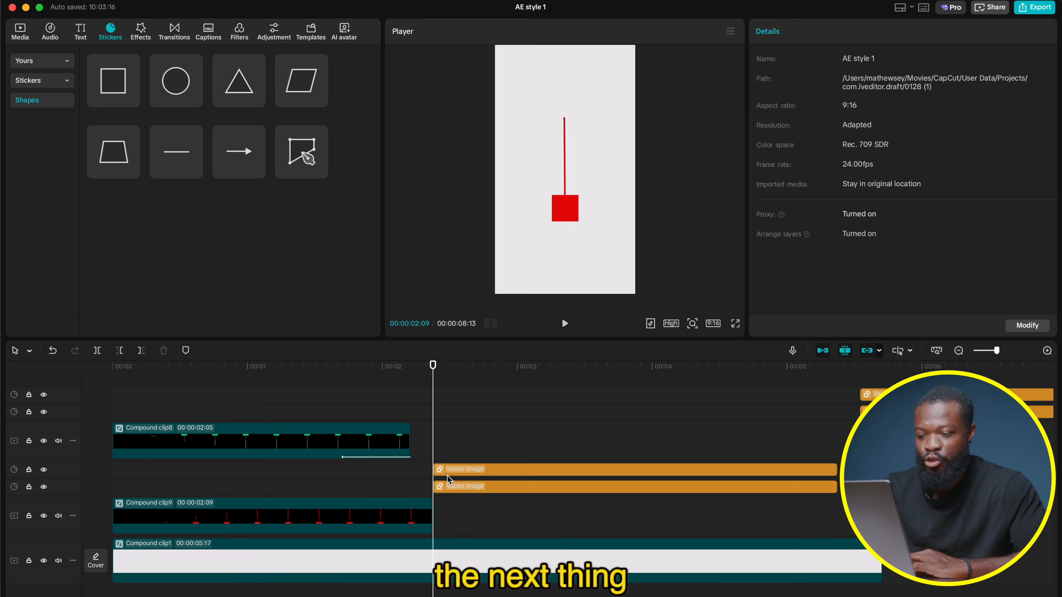
Step: Add transform and fill color keyframes to the spare red square at 00:00:02:09
{"action": "left_click", "coordinate": [448, 470]}
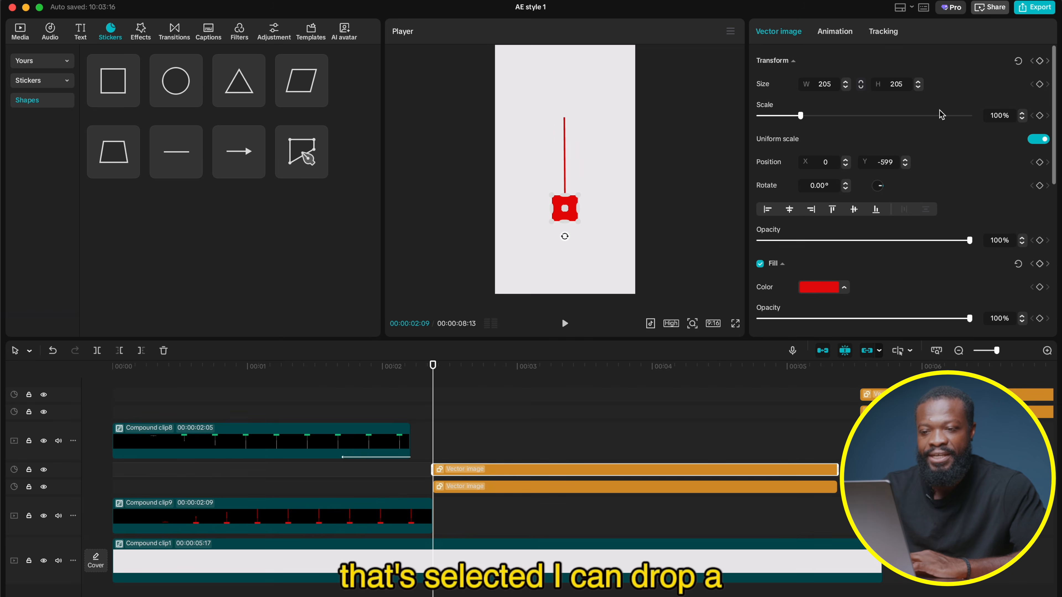
{"action": "left_click", "coordinate": [1040, 61]}
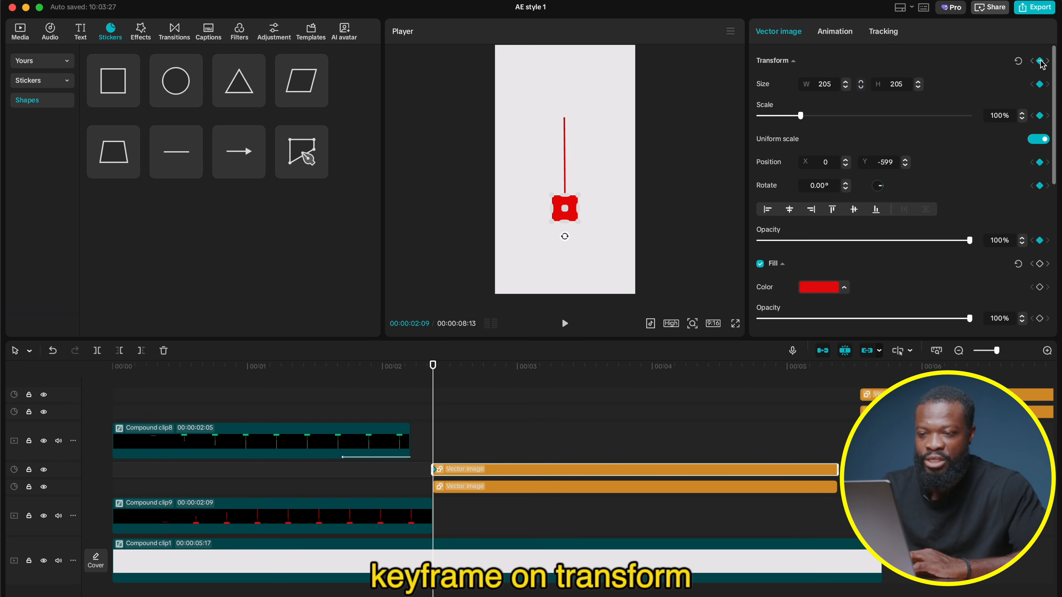
{"action": "left_click", "coordinate": [1040, 287]}
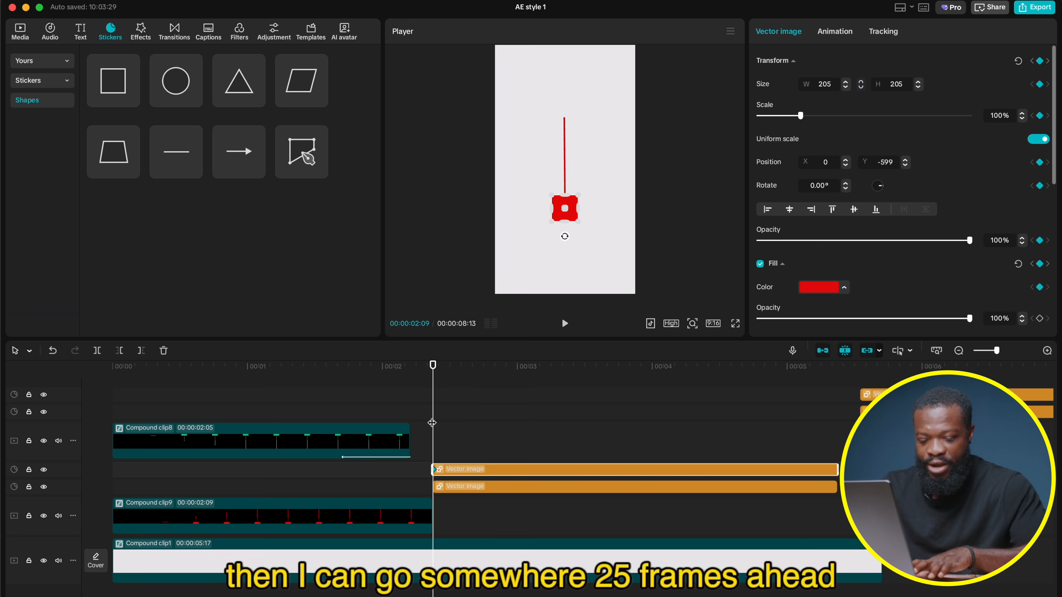
Step: At 00:00:03:10, disable uniform scale on the spare red square, then keyframe its Y position at -7 and scale height at 257%
{"action": "left_click_drag", "start_coordinate": [432, 422], "coordinate": [573, 423]}
{"action": "left_click", "coordinate": [1036, 142]}
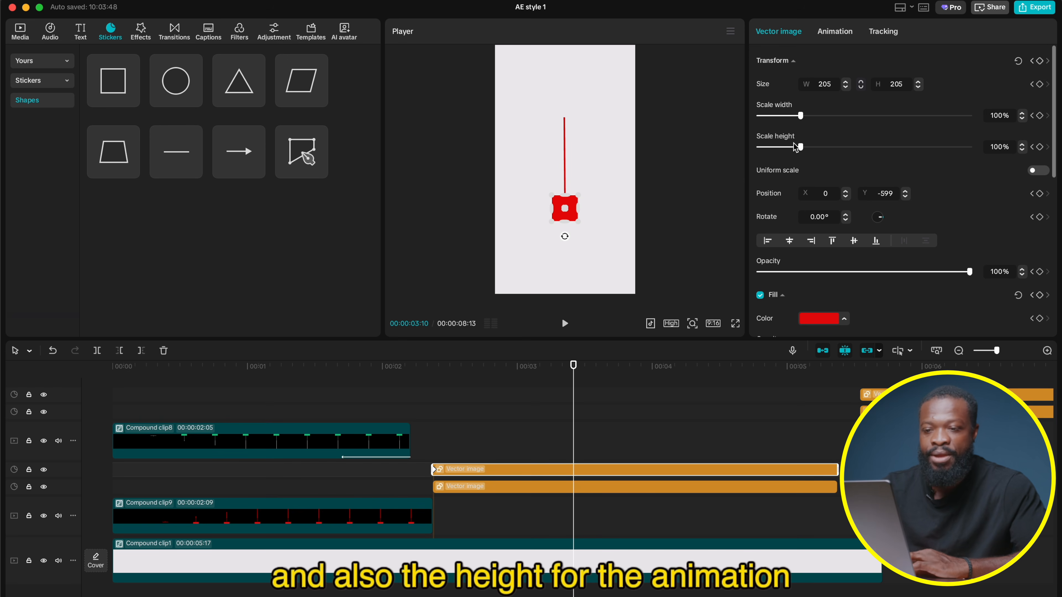
{"action": "left_click", "coordinate": [905, 192]}
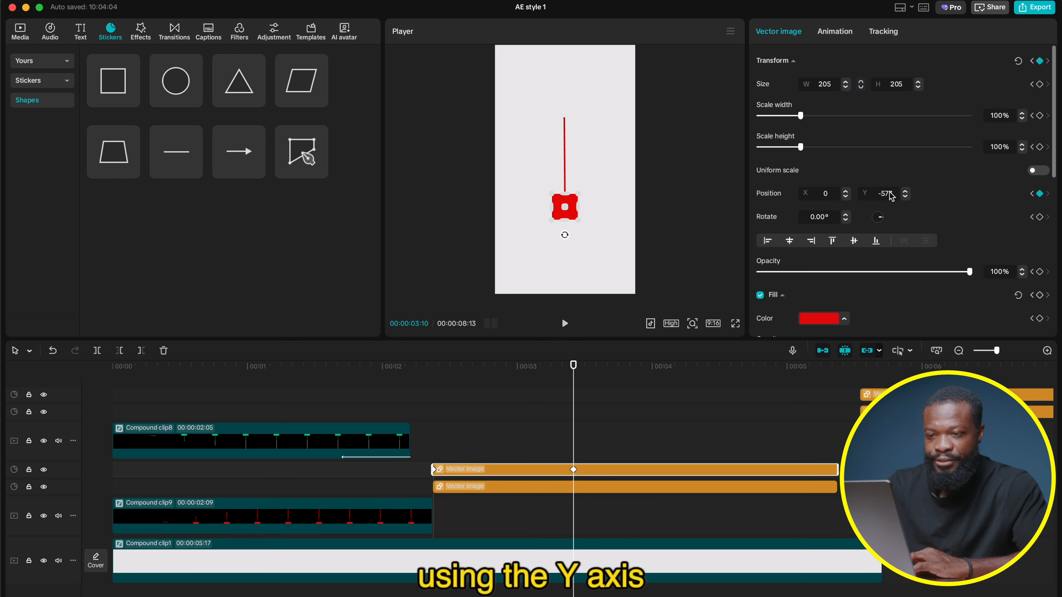
{"action": "left_click", "coordinate": [906, 192], "text": "shift"}
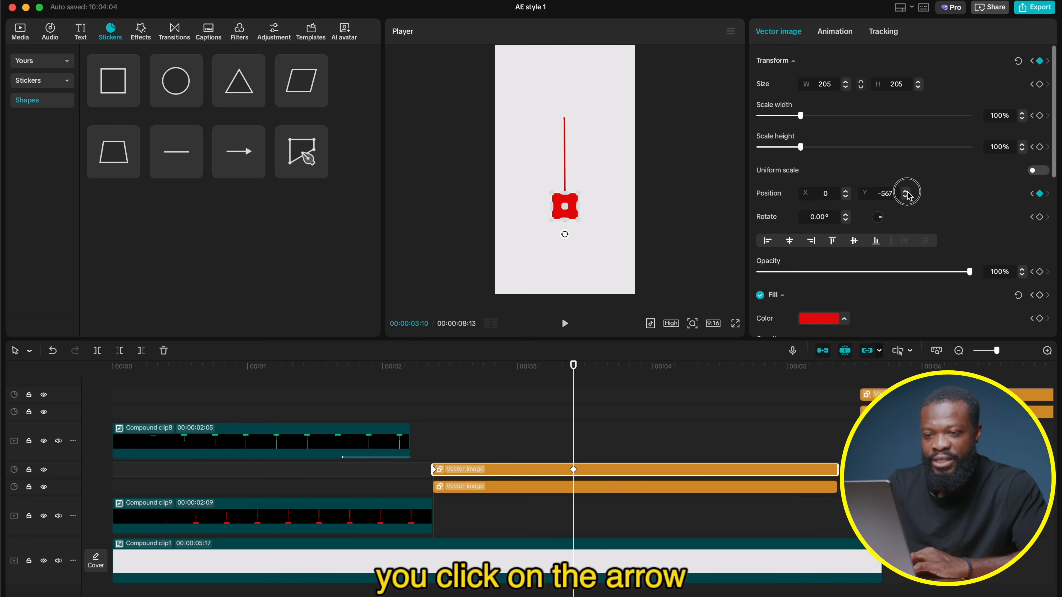
{"action": "left_click", "coordinate": [906, 192], "text": "shift"}
{"action": "left_click_drag", "start_coordinate": [802, 145], "coordinate": [850, 146]}
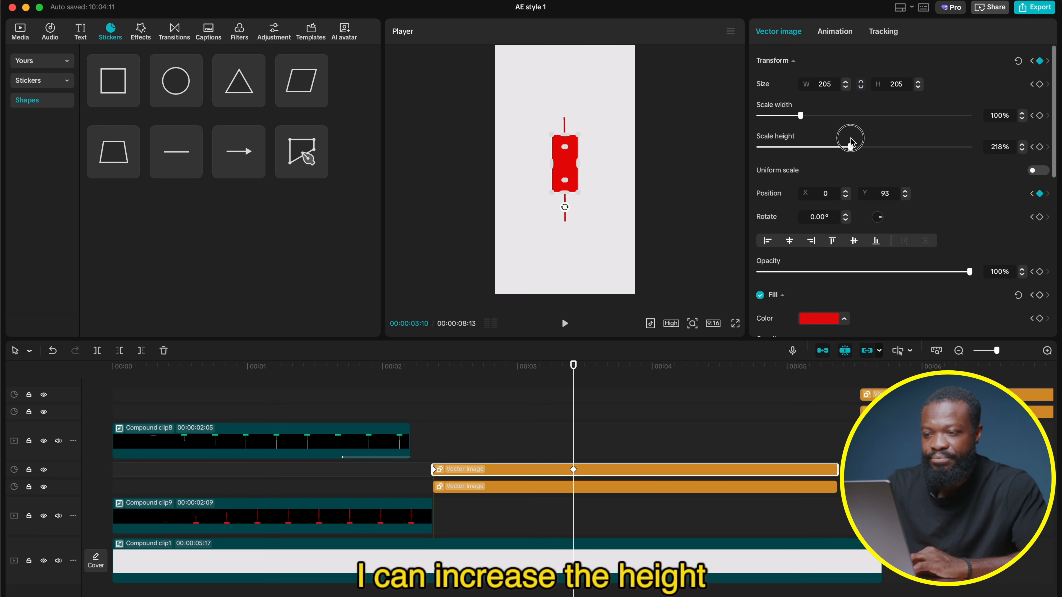
{"action": "left_click", "coordinate": [906, 195], "text": "shift"}
{"action": "left_click", "coordinate": [906, 197]}
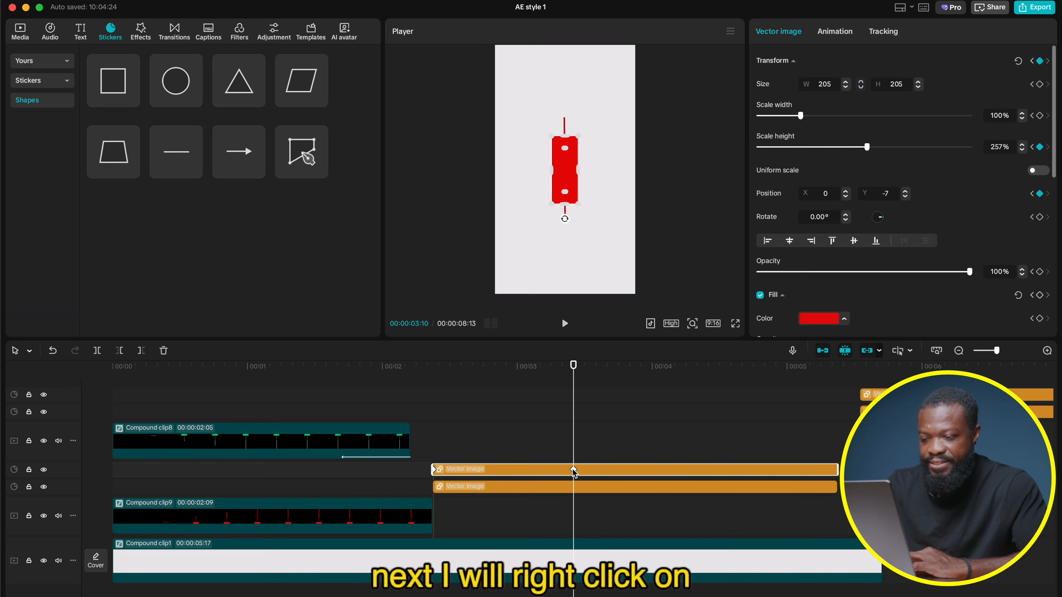
Step: Apply the Quad Ease preset curve to the square's keyframe at 00:00:03:10
{"action": "right_click", "coordinate": [573, 469]}
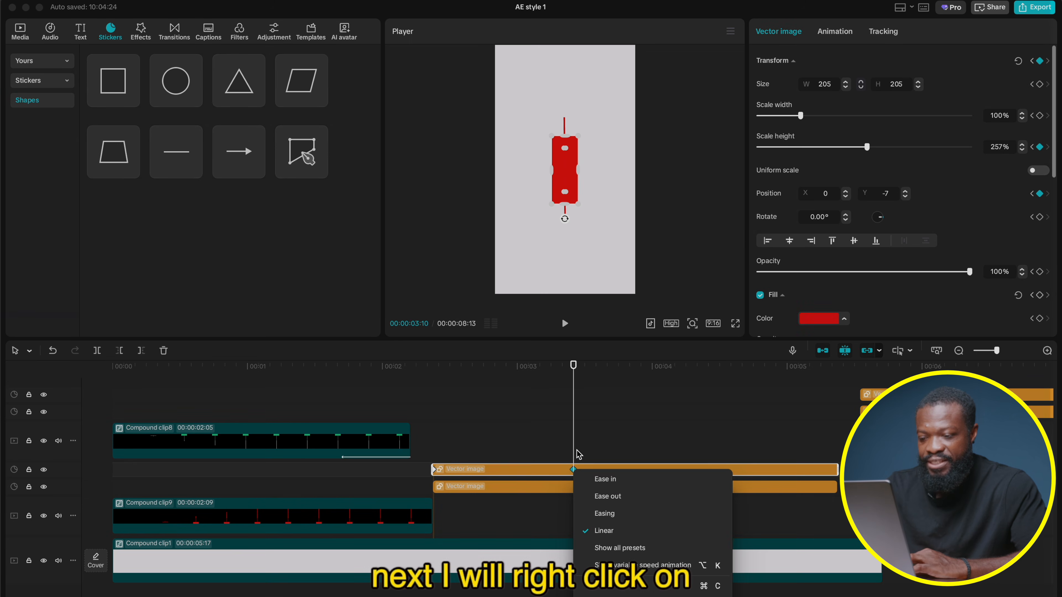
{"action": "left_click", "coordinate": [608, 549]}
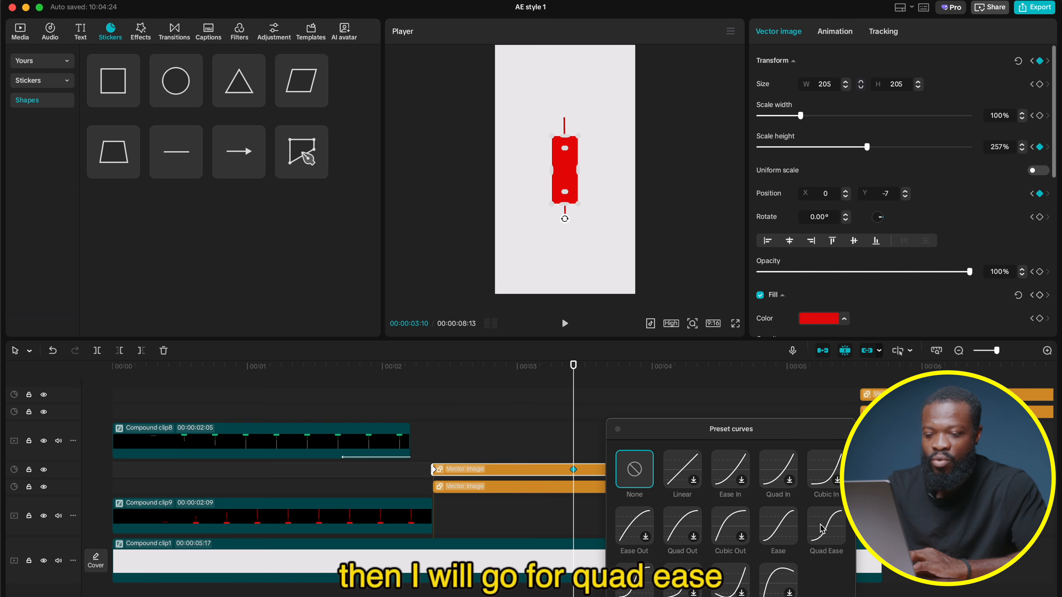
{"action": "left_click", "coordinate": [821, 527]}
{"action": "left_click", "coordinate": [617, 428]}
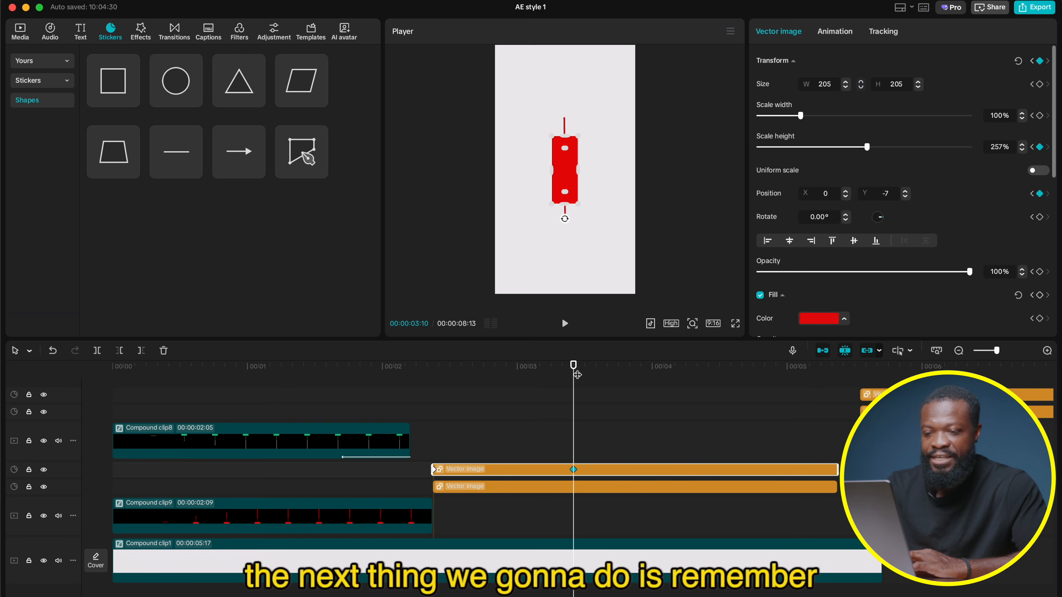
Step: Set the stretched square's fill color to green 21BF82 at 00:00:03:10 and play the transformation from 00:00:02:09
{"action": "scroll", "coordinate": [845, 293], "scroll_direction": "down", "scroll_amount": 5}
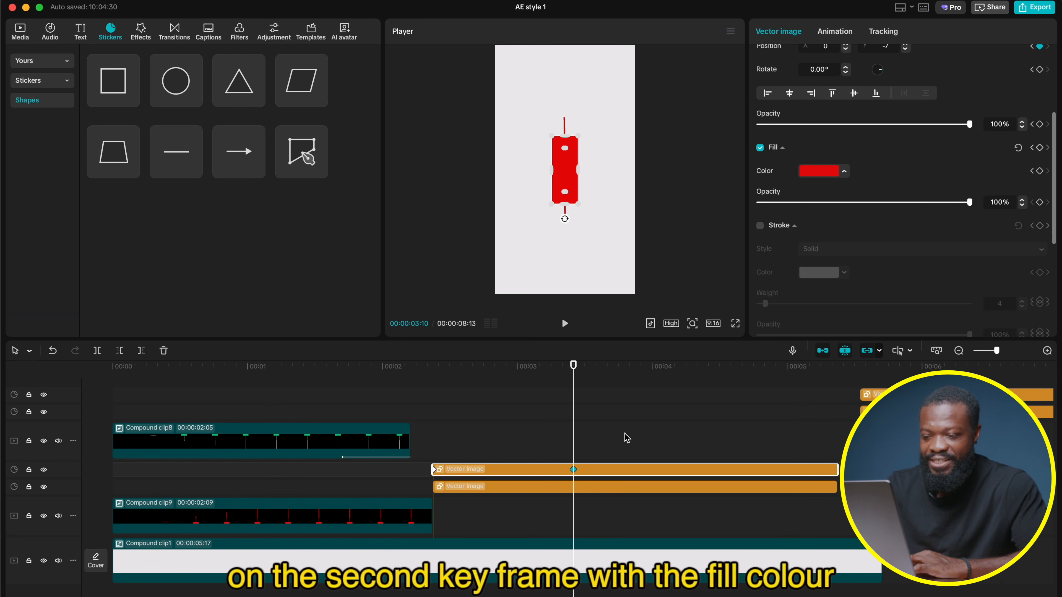
{"action": "scroll", "coordinate": [930, 135], "scroll_direction": "up", "scroll_amount": 3}
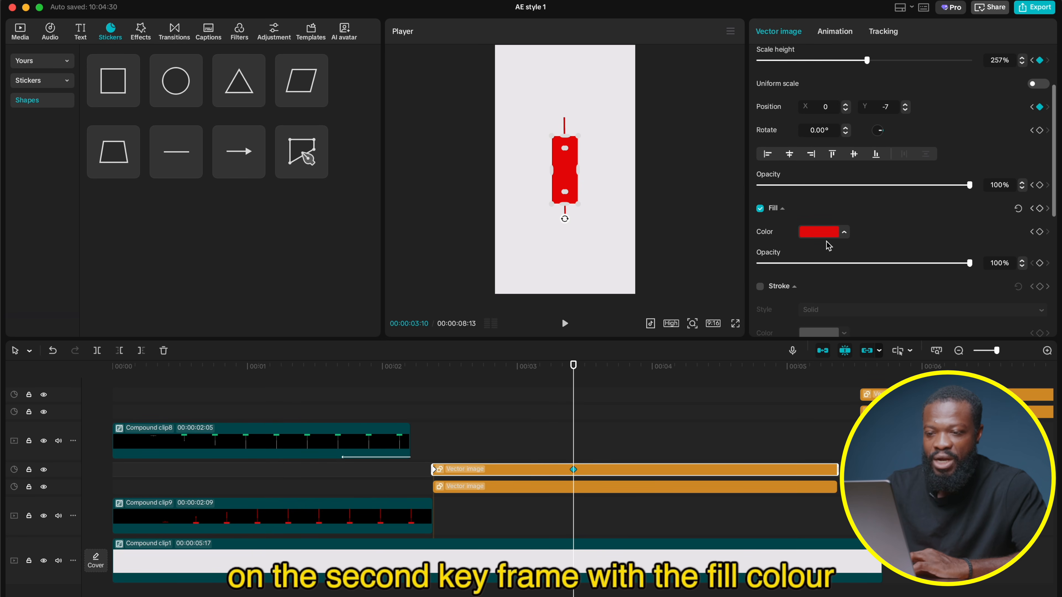
{"action": "left_click", "coordinate": [825, 233]}
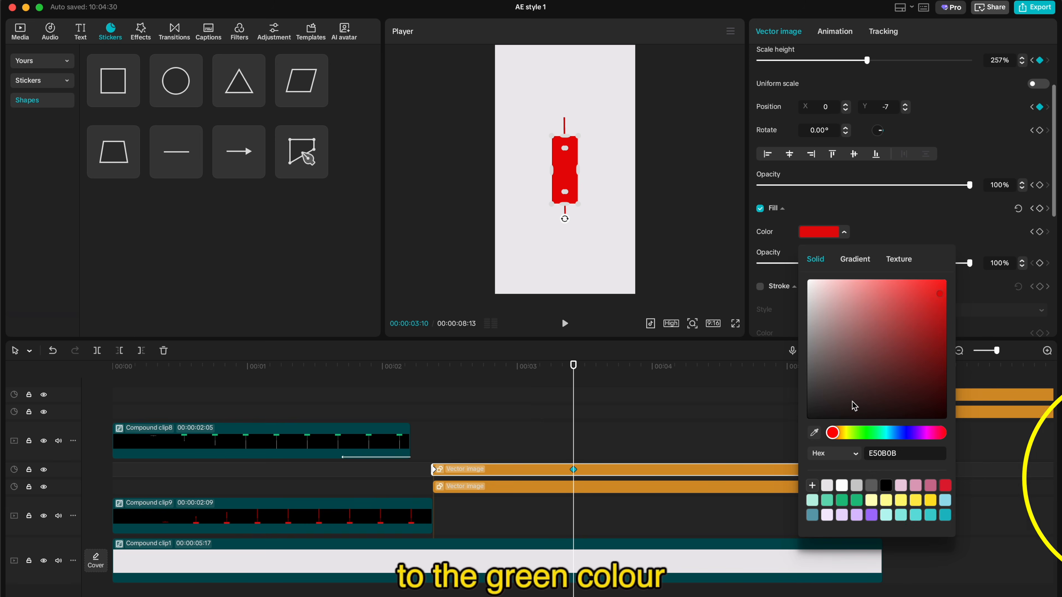
{"action": "left_click", "coordinate": [842, 501]}
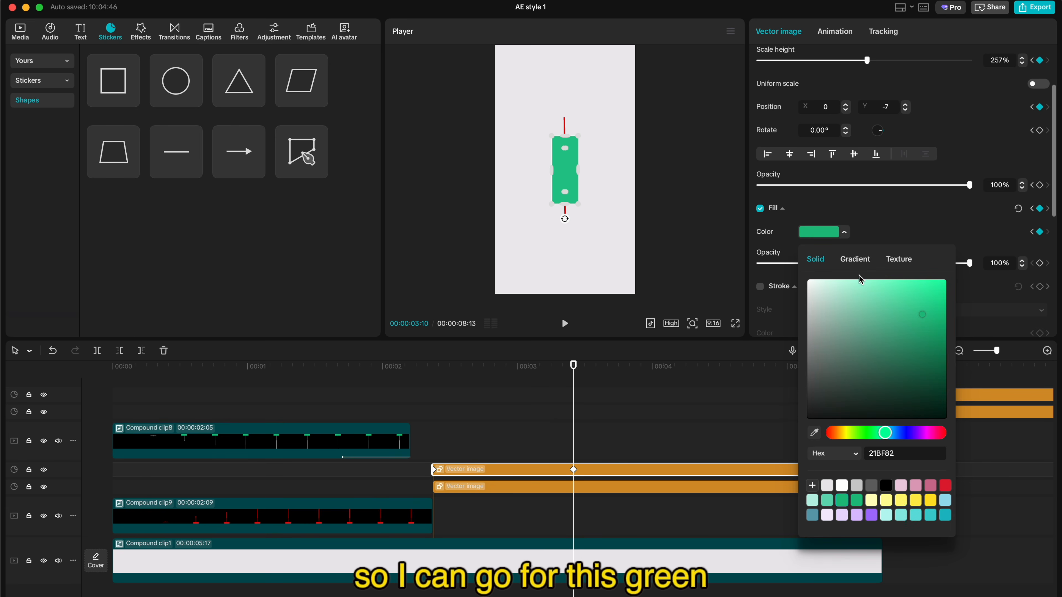
{"action": "left_click", "coordinate": [433, 367]}
{"action": "key", "text": "space"}
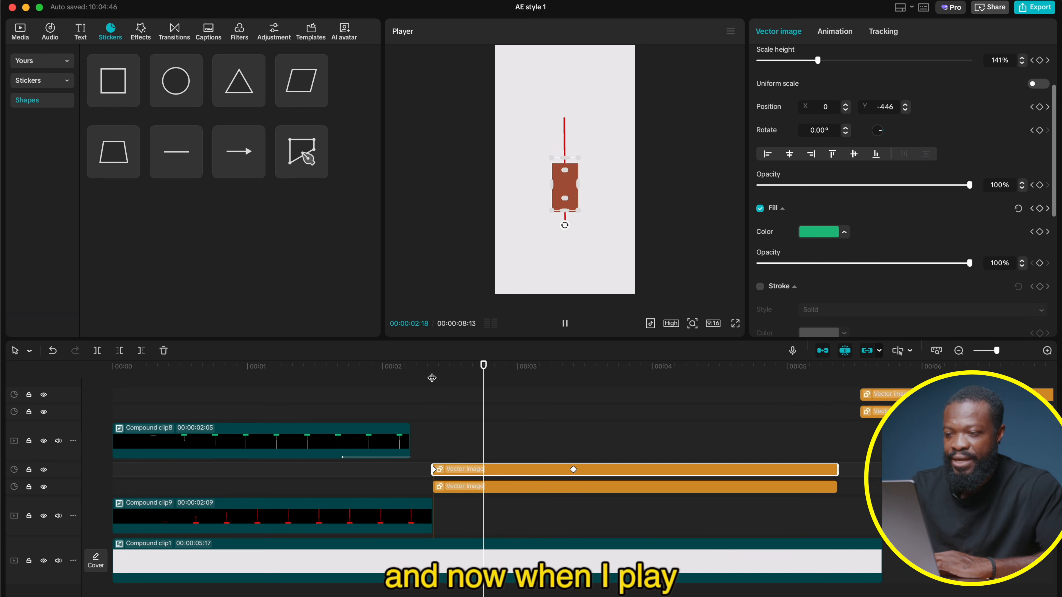
{"action": "left_click", "coordinate": [432, 378]}
{"action": "left_click", "coordinate": [432, 378]}
{"action": "key", "text": "space"}
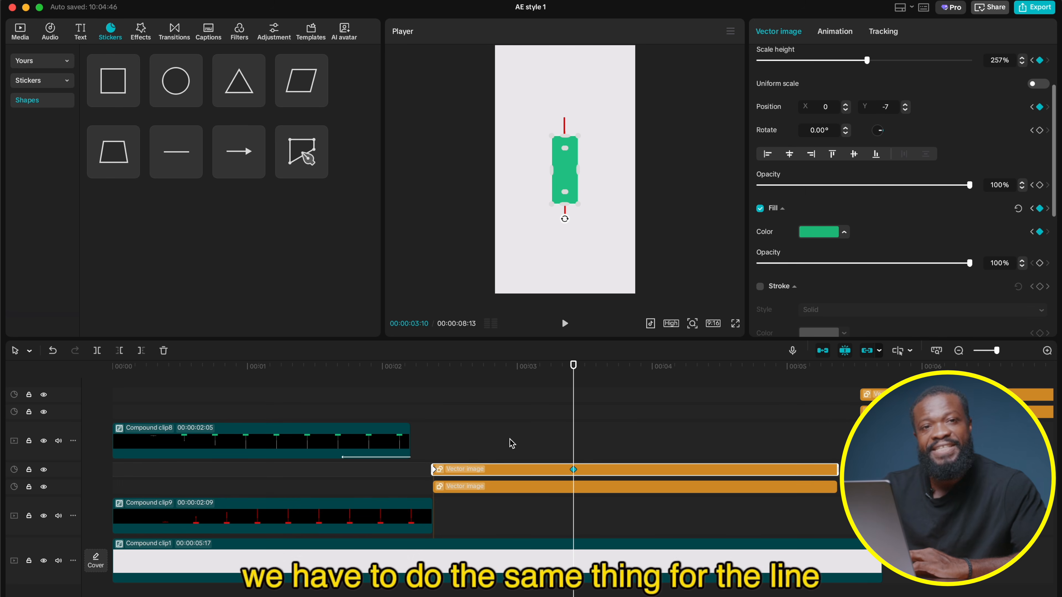
Step: Add a stroke color keyframe to the spare red line at 00:00:02:09
{"action": "left_click", "coordinate": [465, 487]}
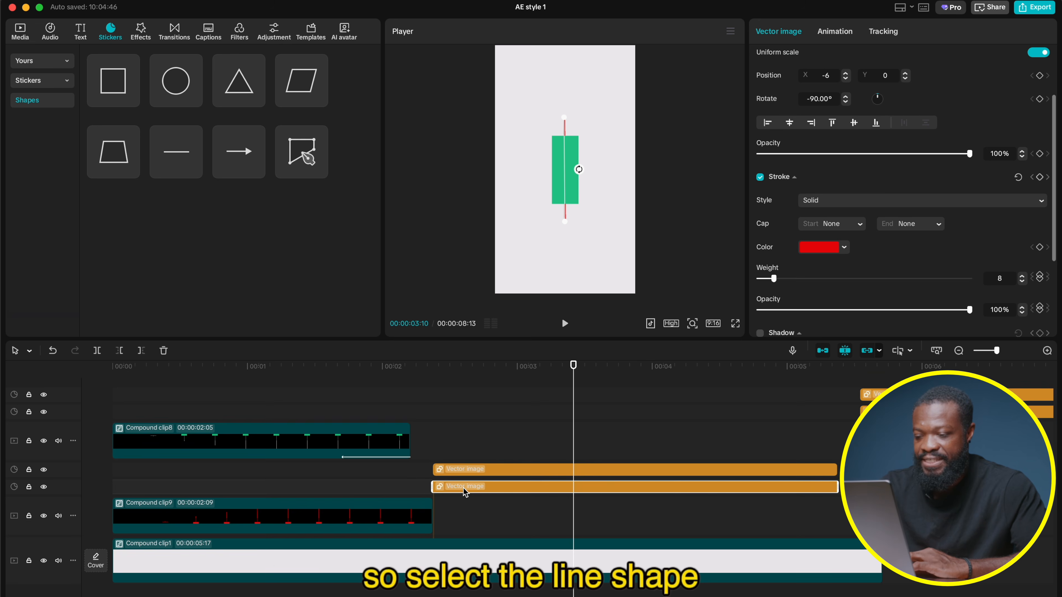
{"action": "left_click", "coordinate": [433, 372]}
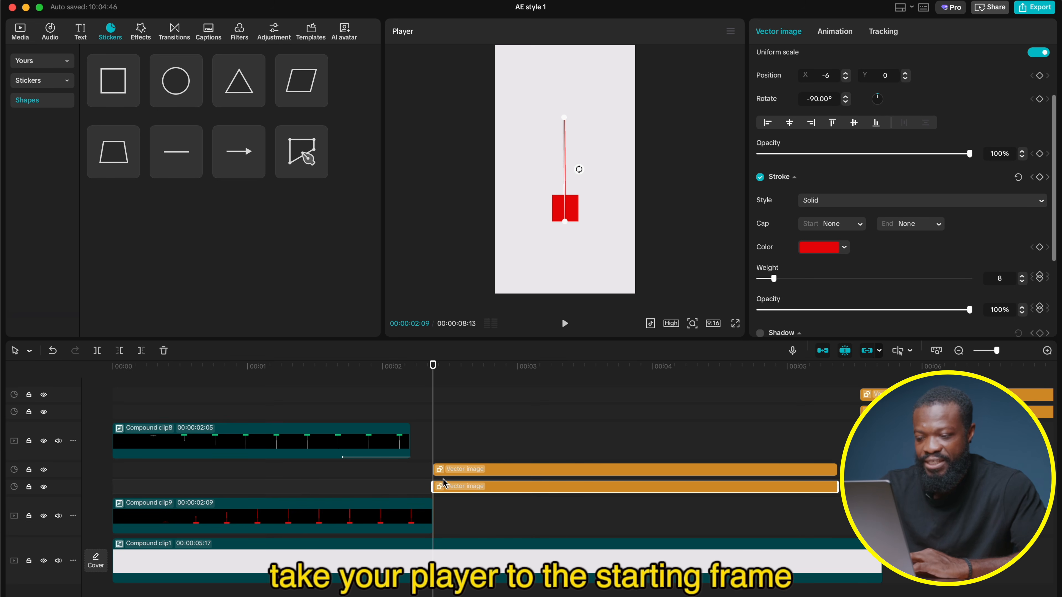
{"action": "scroll", "coordinate": [926, 268], "scroll_direction": "down", "scroll_amount": 1}
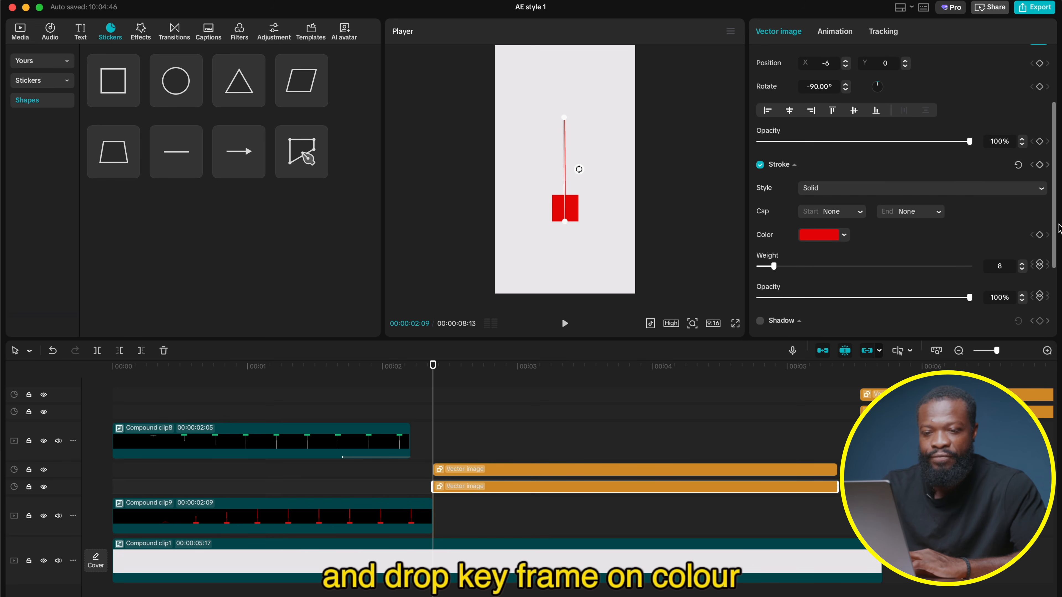
{"action": "left_click", "coordinate": [1039, 235]}
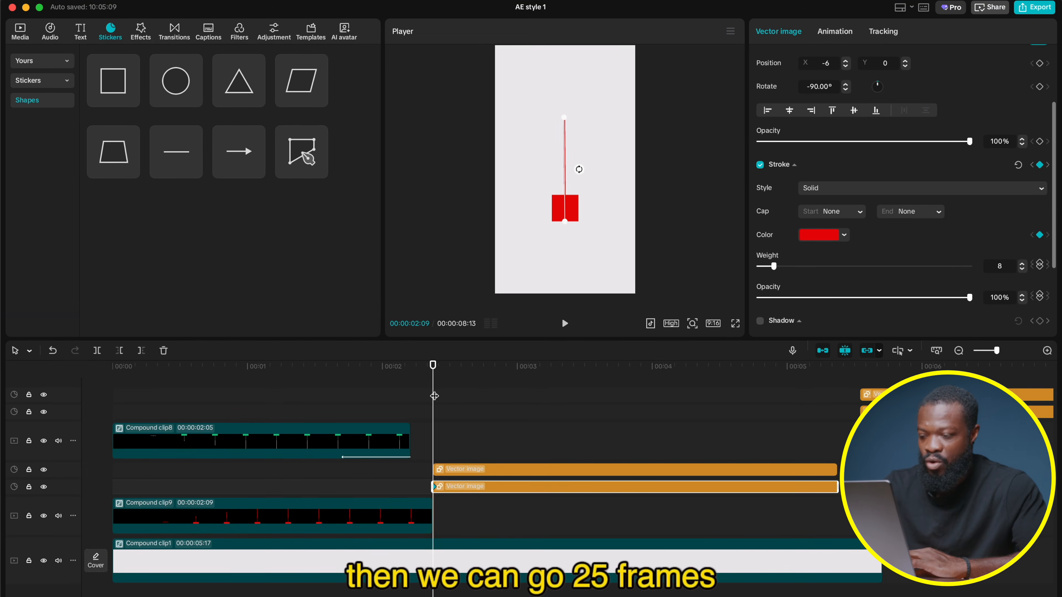
Step: At 00:00:03:10, set the line's stroke color to the green sampled from the rectangle, and play back the color change
{"action": "key", "text": "Right"}
{"action": "key", "text": "Right"}
{"action": "key", "text": "Right"}
{"action": "key", "text": "Right"}
{"action": "key", "text": "Right"}
{"action": "key", "text": "Right"}
{"action": "key", "text": "Right"}
{"action": "key", "text": "Right"}
{"action": "key", "text": "Right"}
{"action": "key", "text": "Right"}
{"action": "key", "text": "Right"}
{"action": "key", "text": "Right"}
{"action": "key", "text": "Right"}
{"action": "key", "text": "Right"}
{"action": "key", "text": "Right"}
{"action": "key", "text": "Right"}
{"action": "key", "text": "Right"}
{"action": "key", "text": "Right"}
{"action": "key", "text": "Right"}
{"action": "key", "text": "Right"}
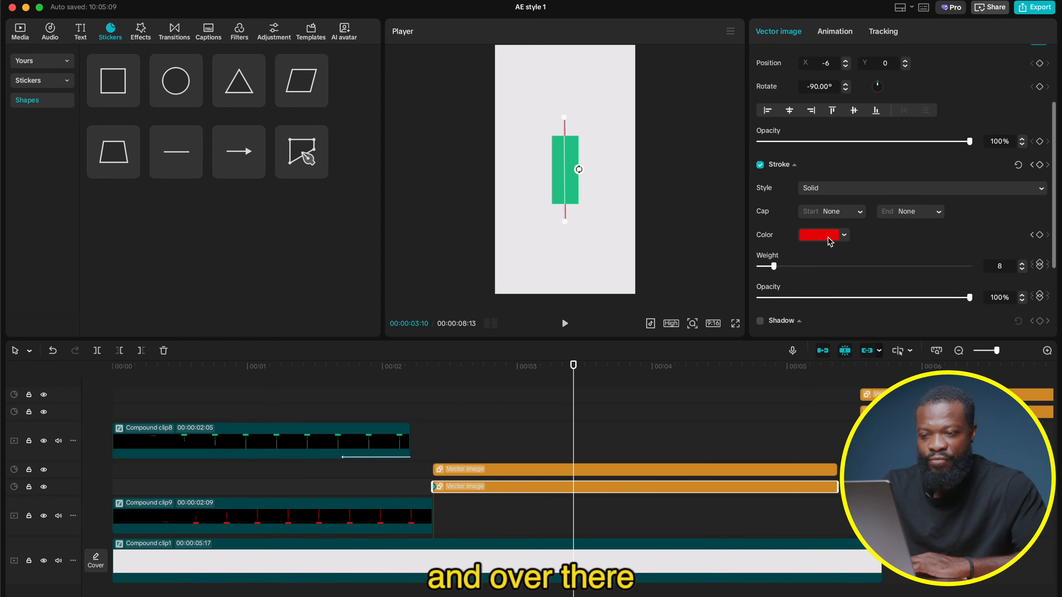
{"action": "left_click", "coordinate": [826, 240]}
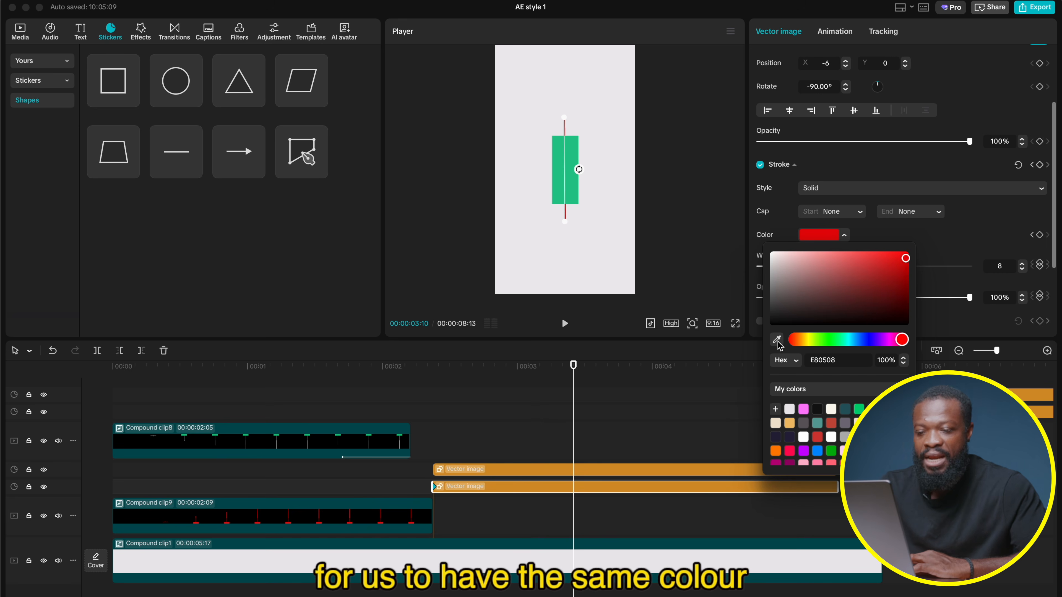
{"action": "left_click", "coordinate": [776, 339]}
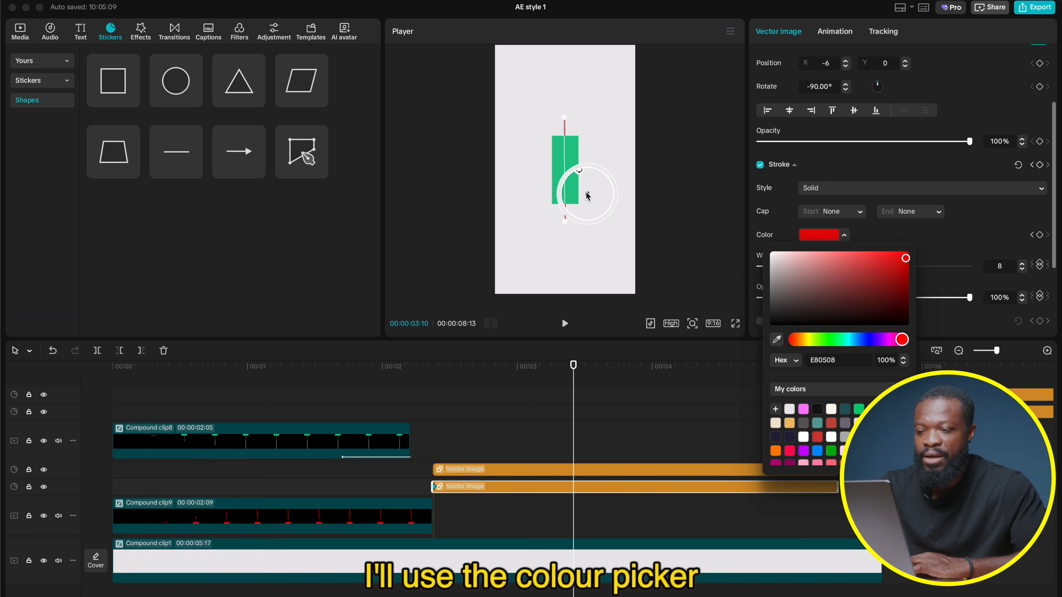
{"action": "left_click", "coordinate": [569, 180]}
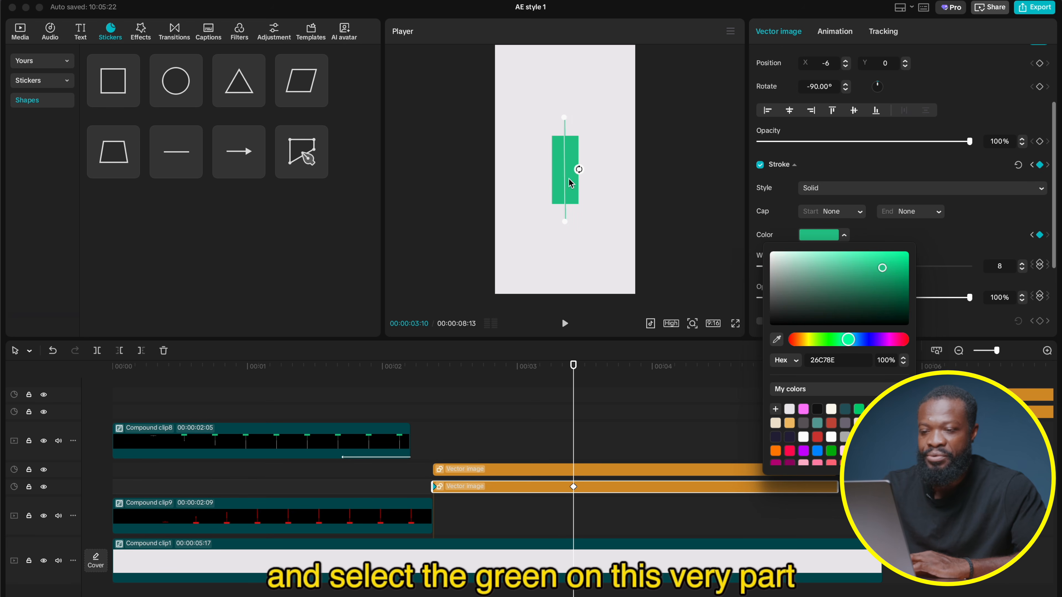
{"action": "left_click", "coordinate": [923, 235]}
{"action": "left_click", "coordinate": [440, 394]}
{"action": "key", "text": "space"}
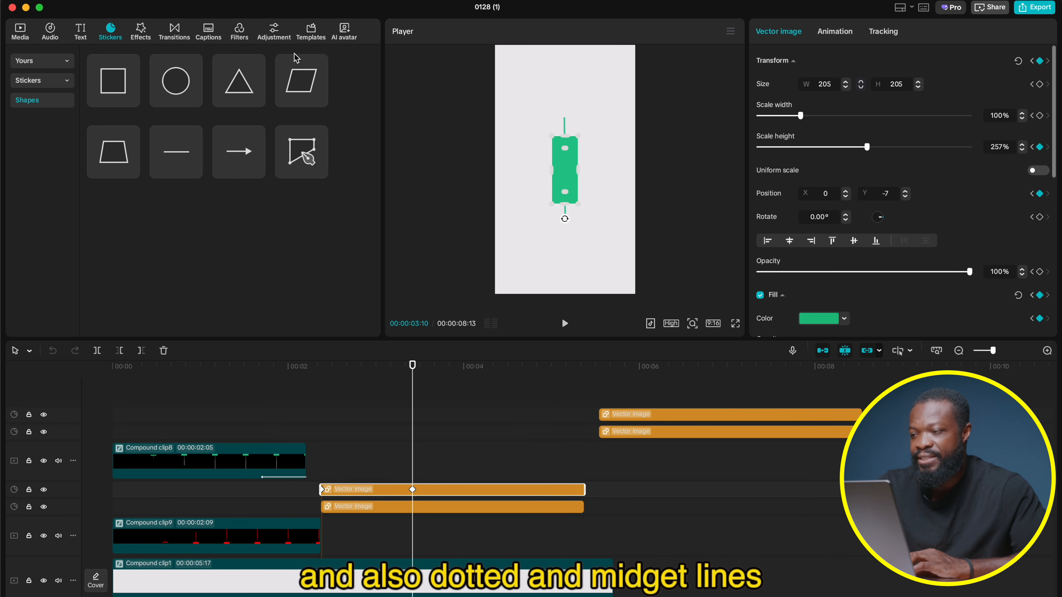
Step: Add a default text clip to the timeline at 00:00:03:10 and change its text to "body"
{"action": "left_click", "coordinate": [81, 33]}
{"action": "left_click_drag", "start_coordinate": [107, 77], "coordinate": [441, 492]}
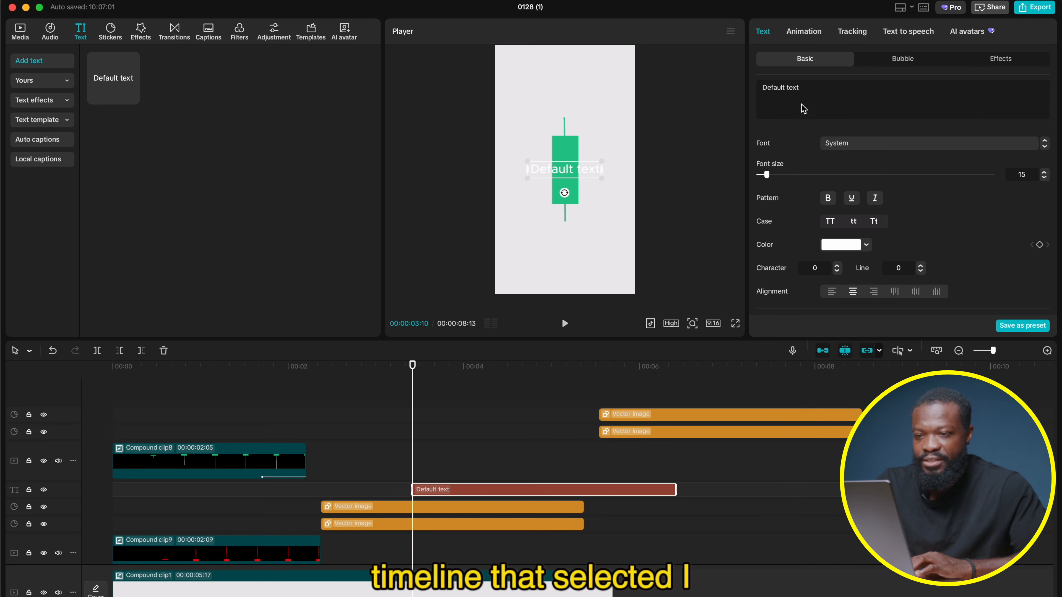
{"action": "left_click", "coordinate": [814, 91]}
{"action": "key", "text": "super+a"}
{"action": "key", "text": "BackSpace"}
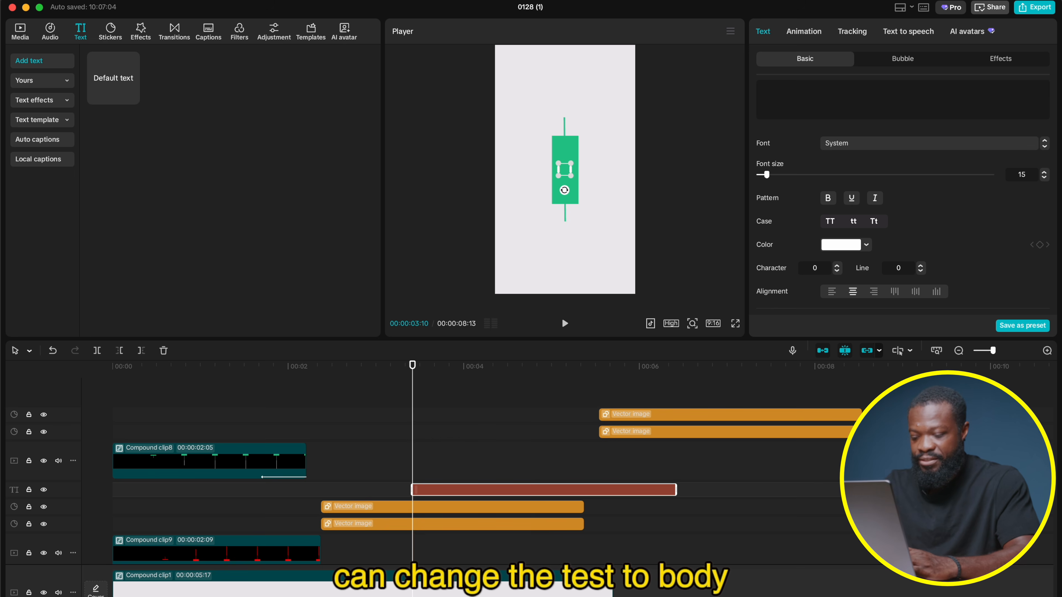
{"action": "type", "text": "body"}
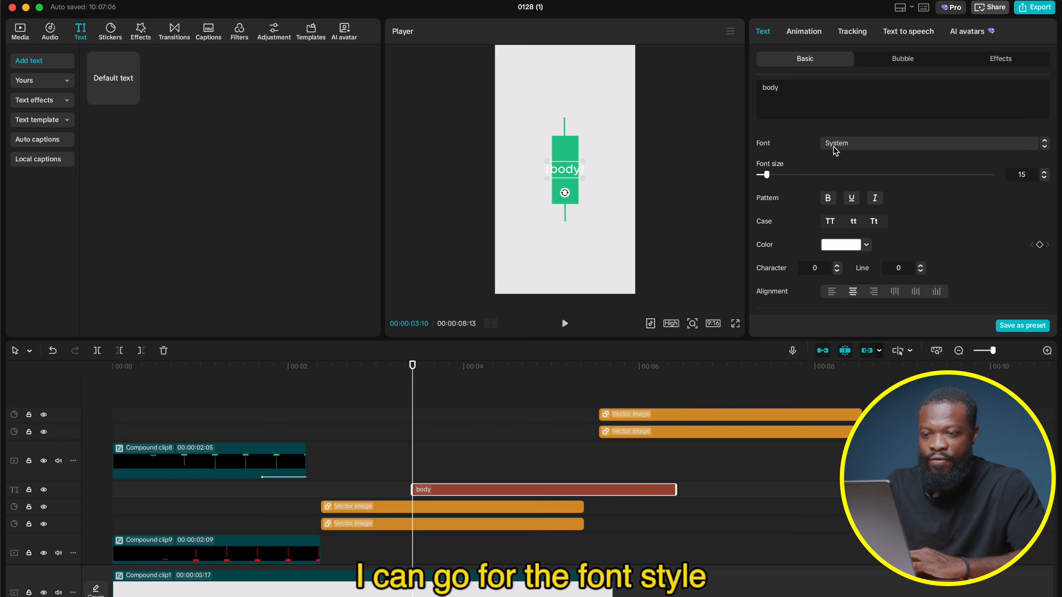
Step: Style the "body" text in bold black Futura with character spacing -1, then shrink it and place it left of the green rectangle
{"action": "left_click", "coordinate": [833, 144]}
{"action": "scroll", "coordinate": [853, 180], "scroll_direction": "up", "scroll_amount": 1}
{"action": "left_click", "coordinate": [852, 231]}
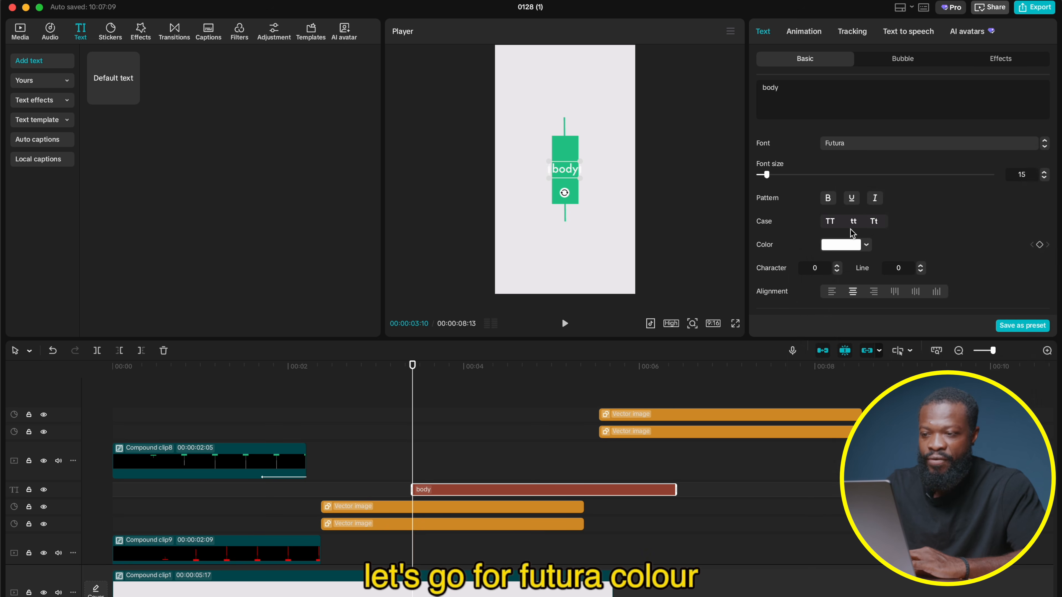
{"action": "left_click", "coordinate": [843, 245]}
{"action": "left_click_drag", "start_coordinate": [804, 308], "coordinate": [790, 354]}
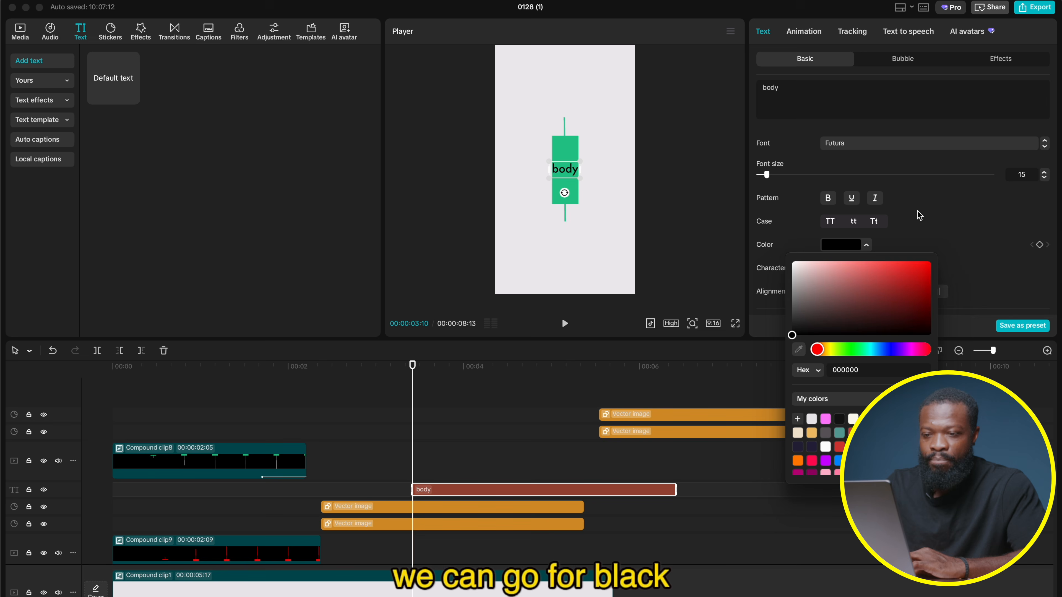
{"action": "left_click", "coordinate": [917, 211]}
{"action": "left_click", "coordinate": [836, 271]}
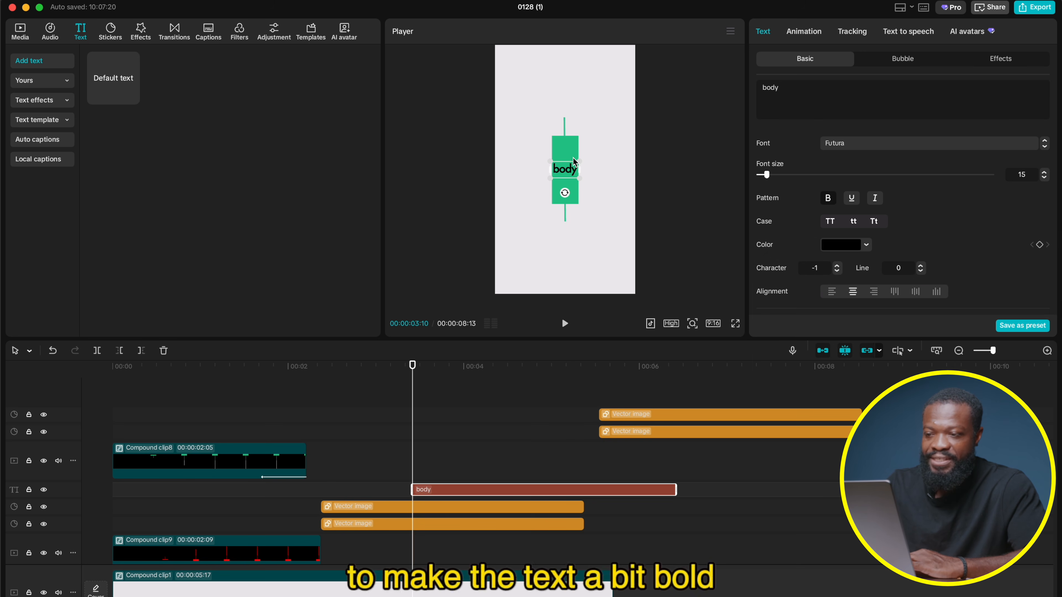
{"action": "left_click_drag", "start_coordinate": [579, 163], "coordinate": [511, 172]}
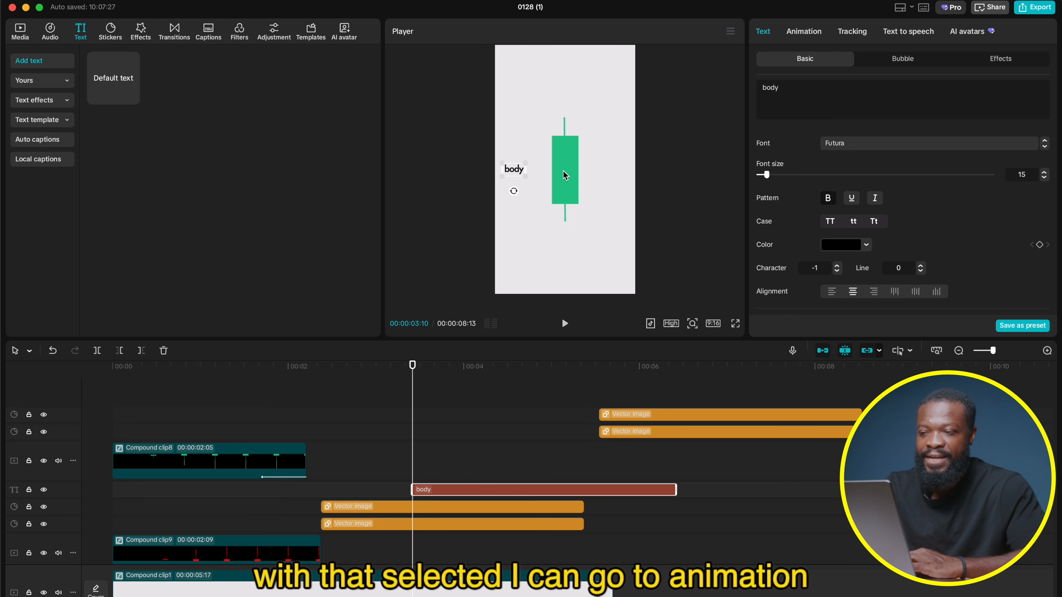
Step: Apply the favorited Slide Up entrance animation to the "body" text with a duration of 1.1 s
{"action": "left_click", "coordinate": [804, 33]}
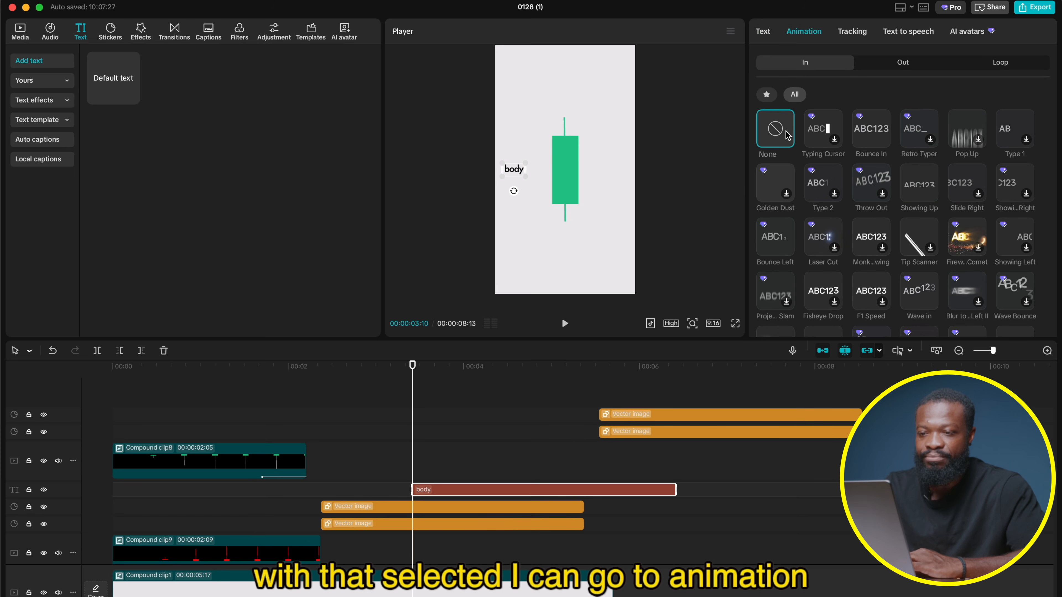
{"action": "scroll", "coordinate": [794, 189], "scroll_direction": "down", "scroll_amount": 10}
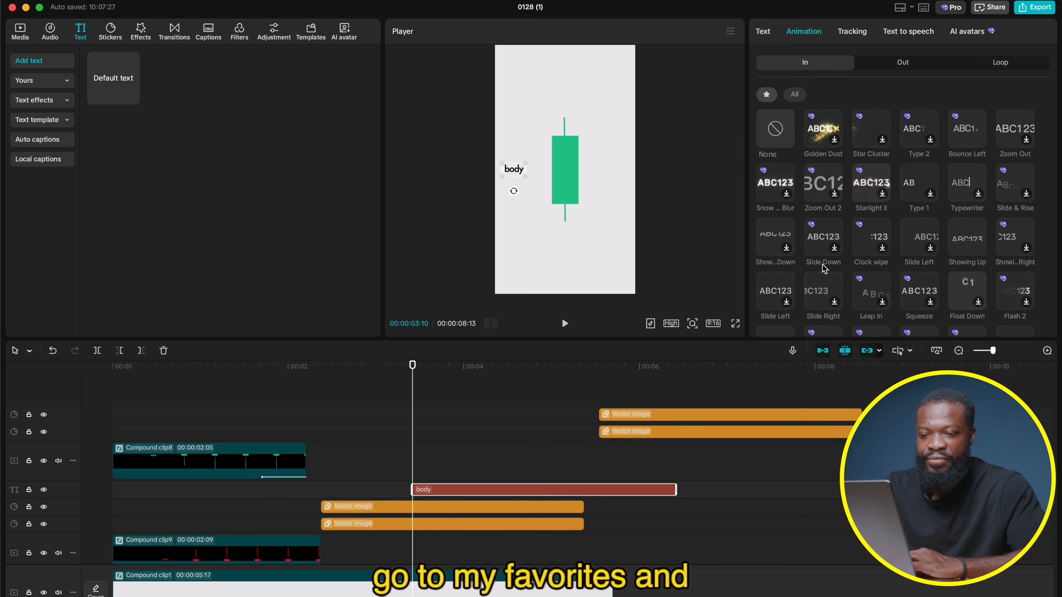
{"action": "left_click", "coordinate": [769, 249]}
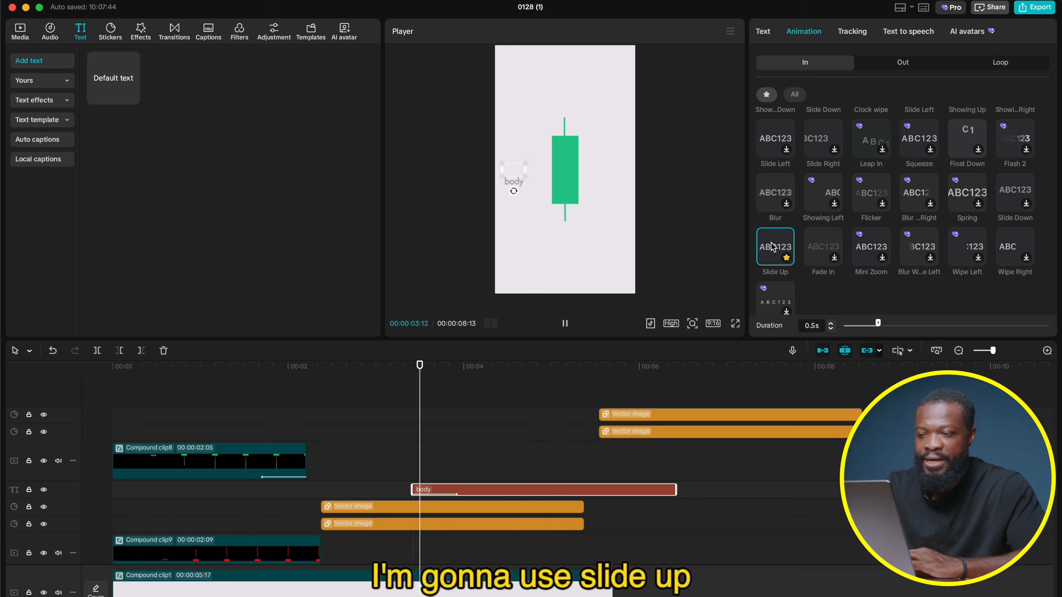
{"action": "left_click", "coordinate": [830, 324]}
{"action": "left_click", "coordinate": [831, 325]}
{"action": "left_click", "coordinate": [831, 325]}
{"action": "left_click", "coordinate": [831, 325]}
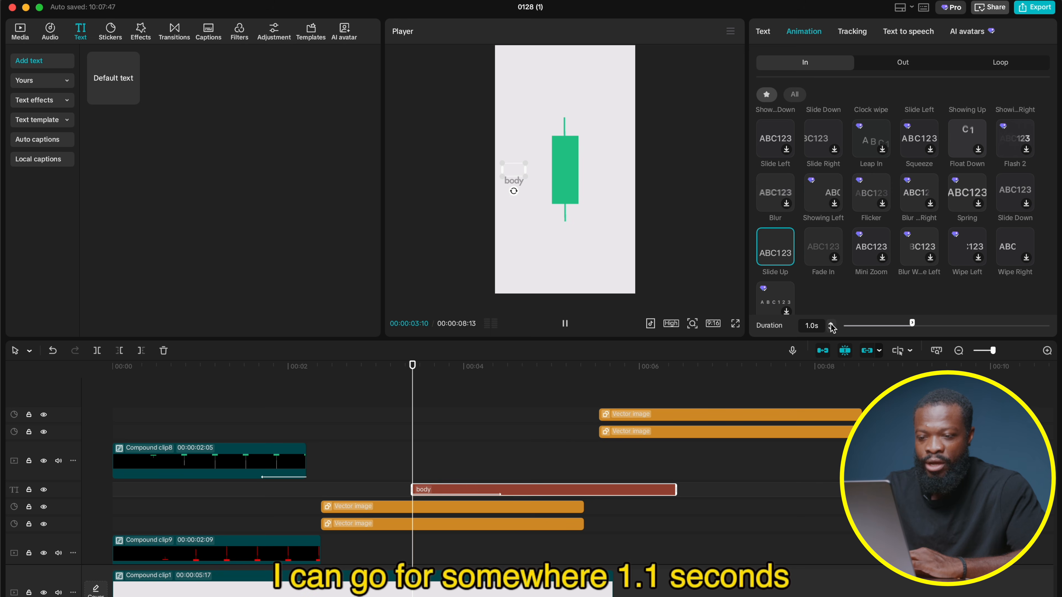
{"action": "left_click", "coordinate": [831, 324]}
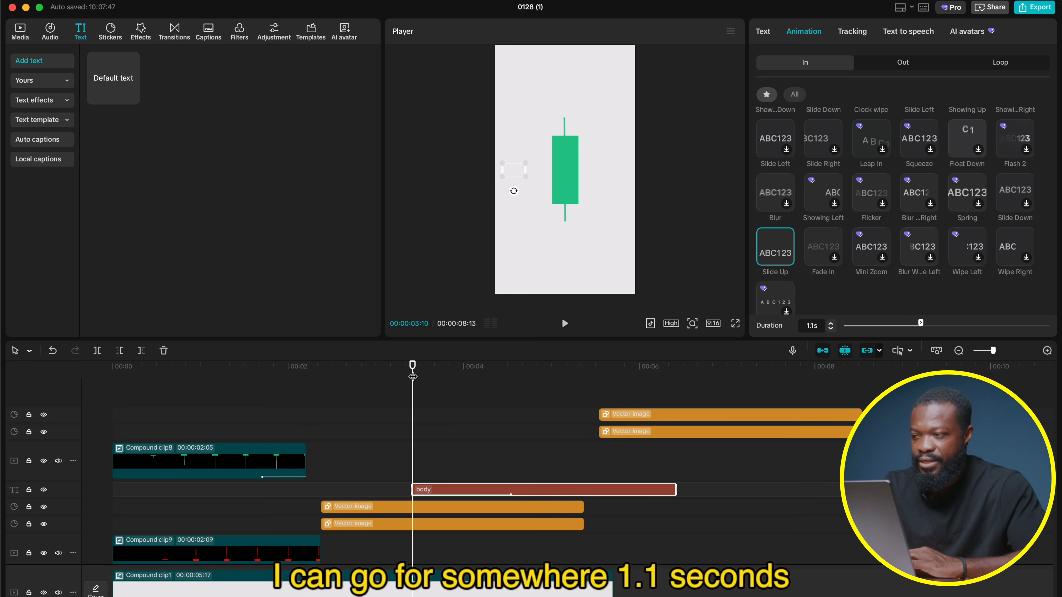
Step: Add a line shape to the timeline at 00:00:03:10 and delete the two leftover vector image clips after the existing shapes
{"action": "left_click", "coordinate": [112, 37]}
{"action": "left_click_drag", "start_coordinate": [178, 175], "coordinate": [410, 475]}
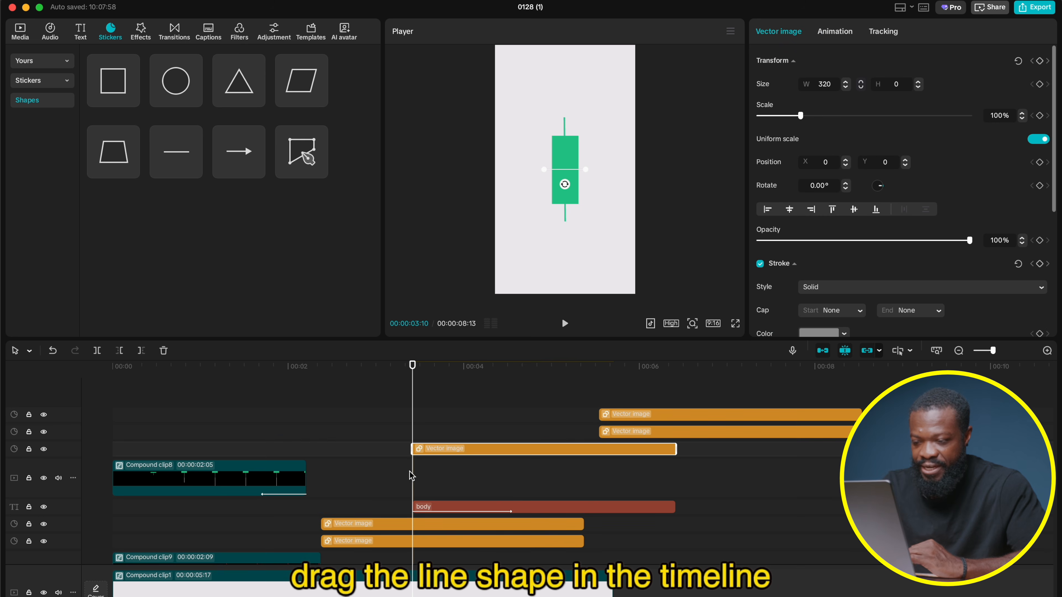
{"action": "left_click_drag", "start_coordinate": [603, 400], "coordinate": [633, 431]}
{"action": "key", "text": "Delete"}
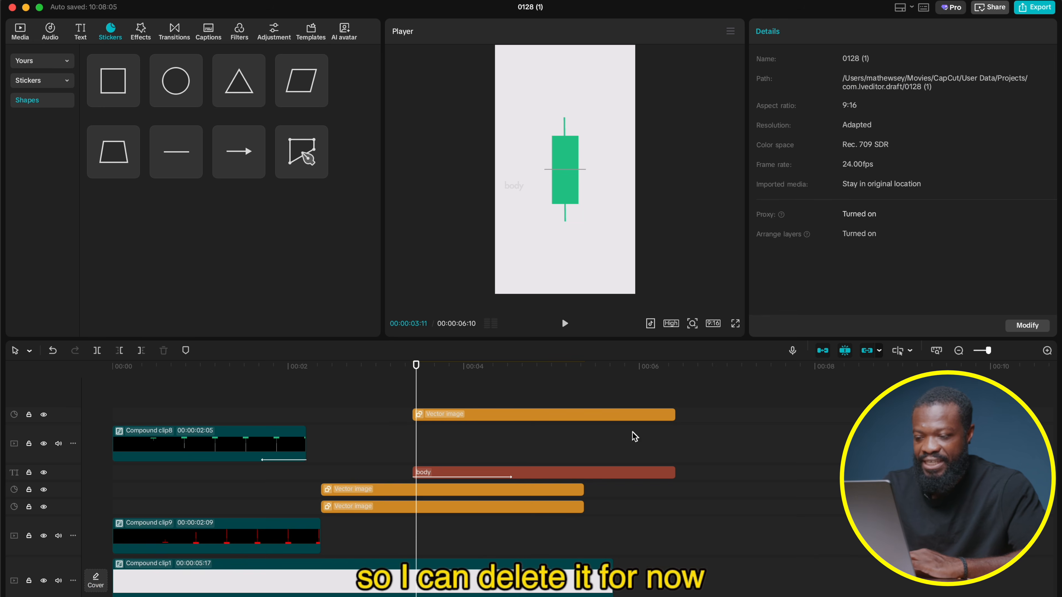
Step: Give the new line shape a Dotted stroke style and a black stroke color
{"action": "left_click", "coordinate": [436, 416]}
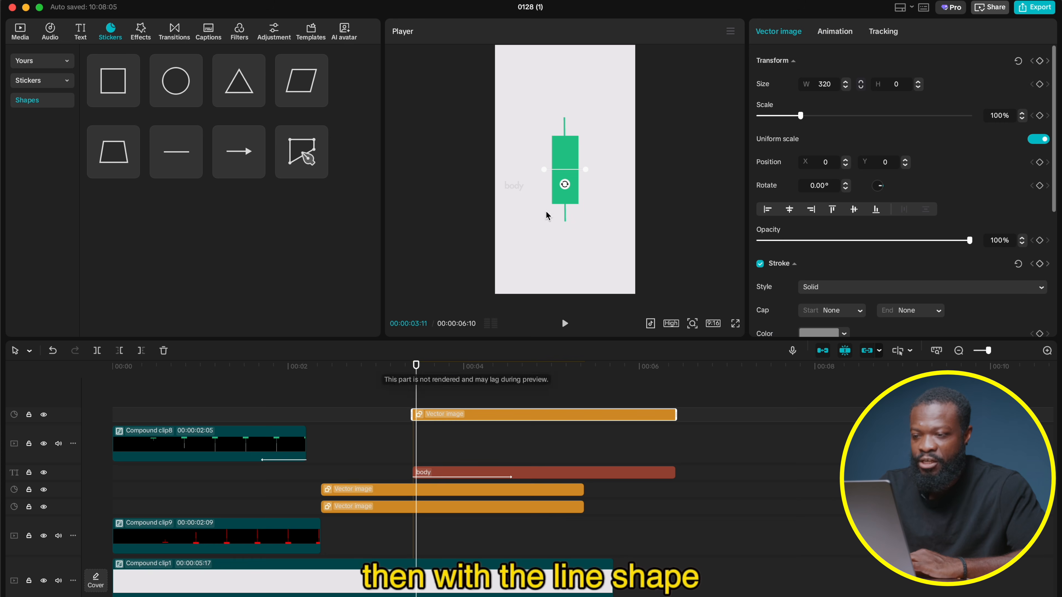
{"action": "scroll", "coordinate": [821, 230], "scroll_direction": "down", "scroll_amount": 5}
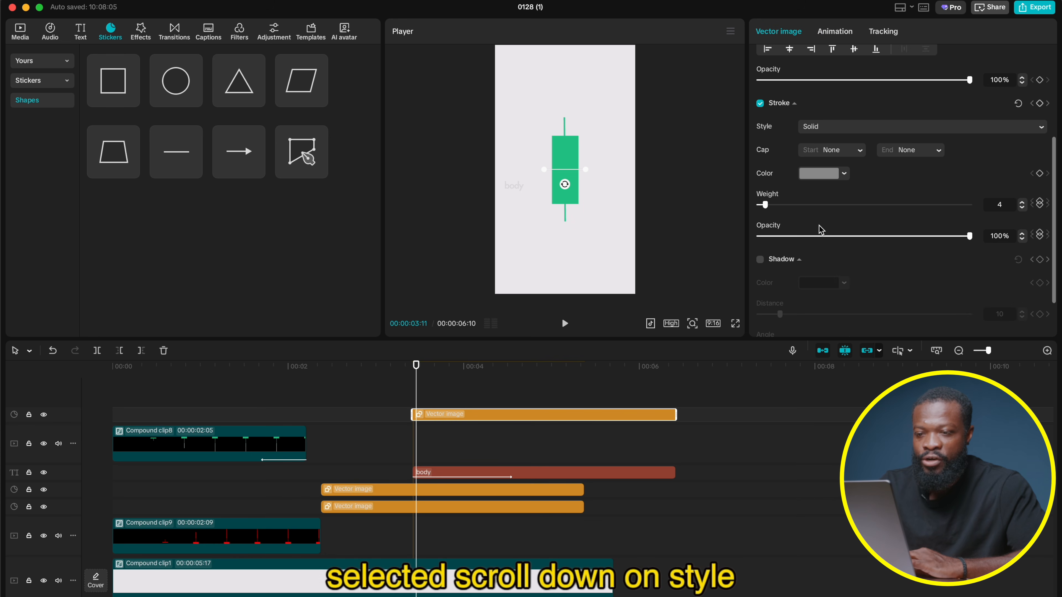
{"action": "left_click", "coordinate": [820, 129]}
{"action": "left_click", "coordinate": [858, 161]}
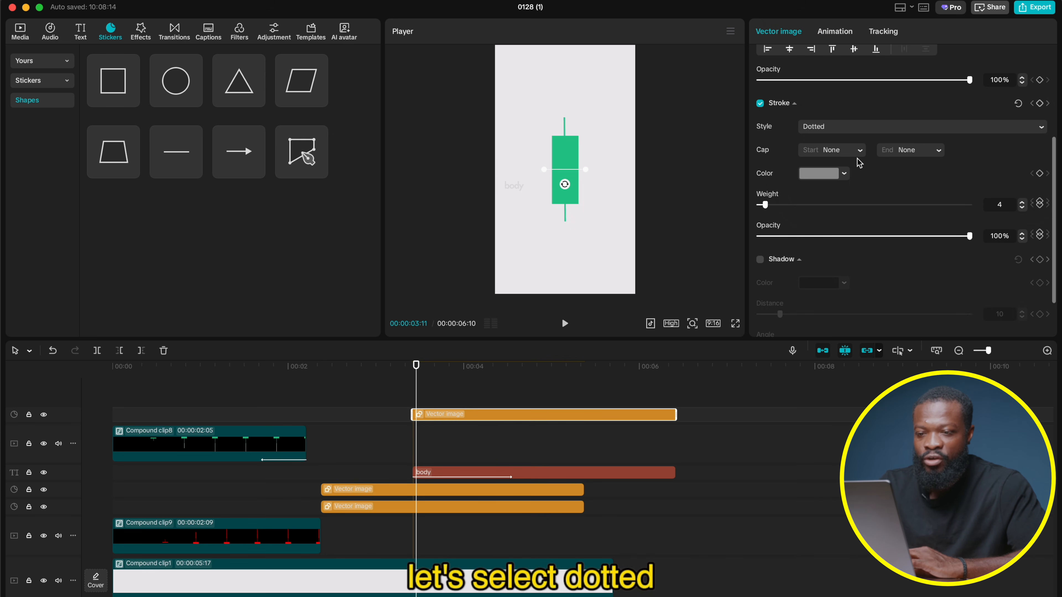
{"action": "left_click", "coordinate": [822, 173]}
{"action": "left_click", "coordinate": [778, 246]}
{"action": "left_click_drag", "start_coordinate": [778, 247], "coordinate": [749, 279]}
{"action": "left_click", "coordinate": [921, 180]}
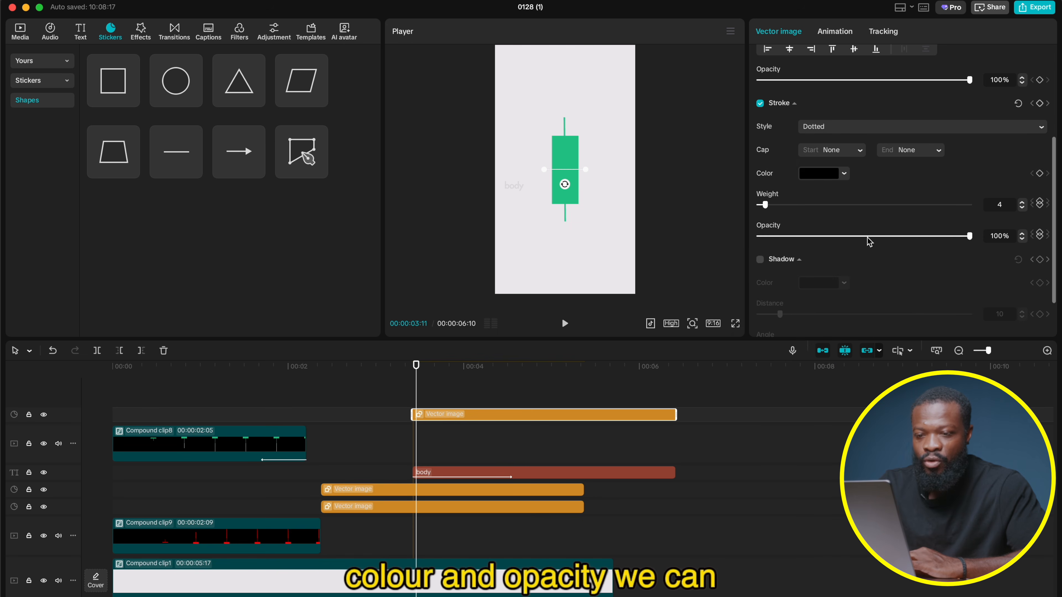
Step: Set the dotted line's stroke opacity to 50% and its stroke weight to 7, and check it up close
{"action": "left_click", "coordinate": [993, 237]}
{"action": "type", "text": "50"}
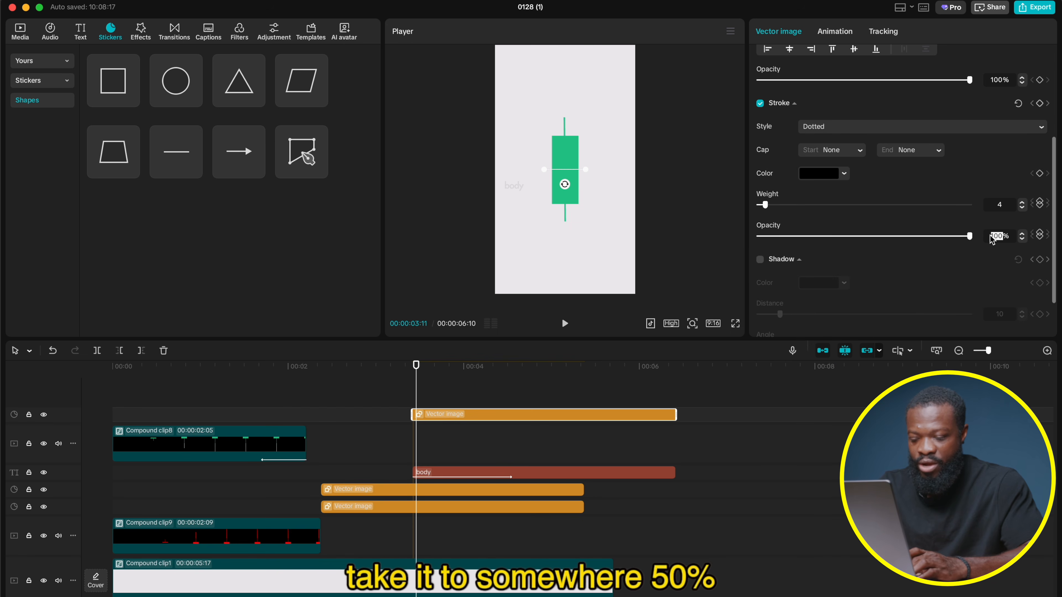
{"action": "key", "text": "Return"}
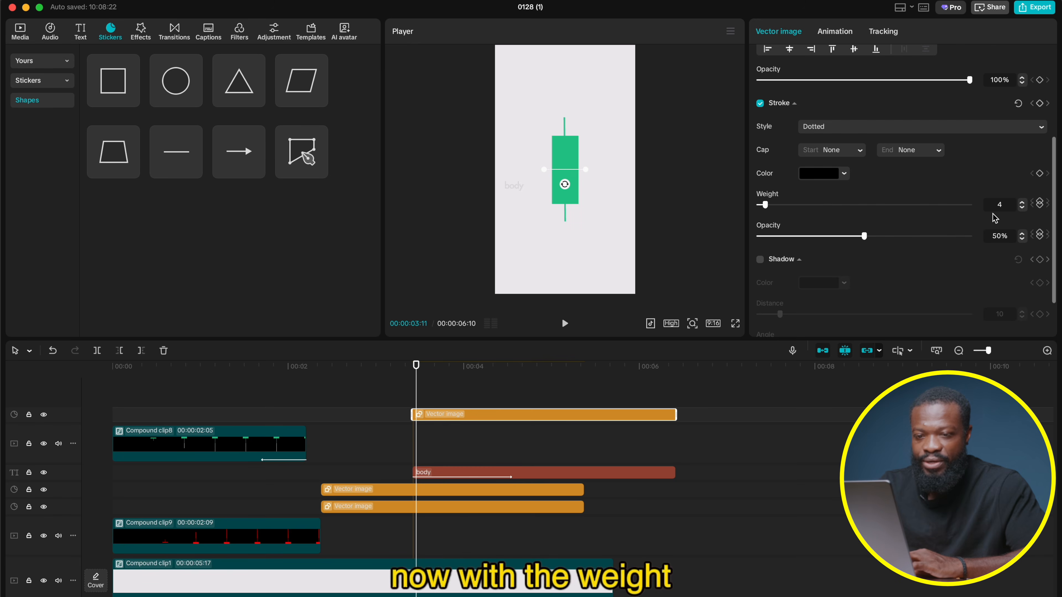
{"action": "left_click", "coordinate": [1021, 202]}
{"action": "left_click", "coordinate": [1022, 203]}
{"action": "left_click", "coordinate": [1022, 202]}
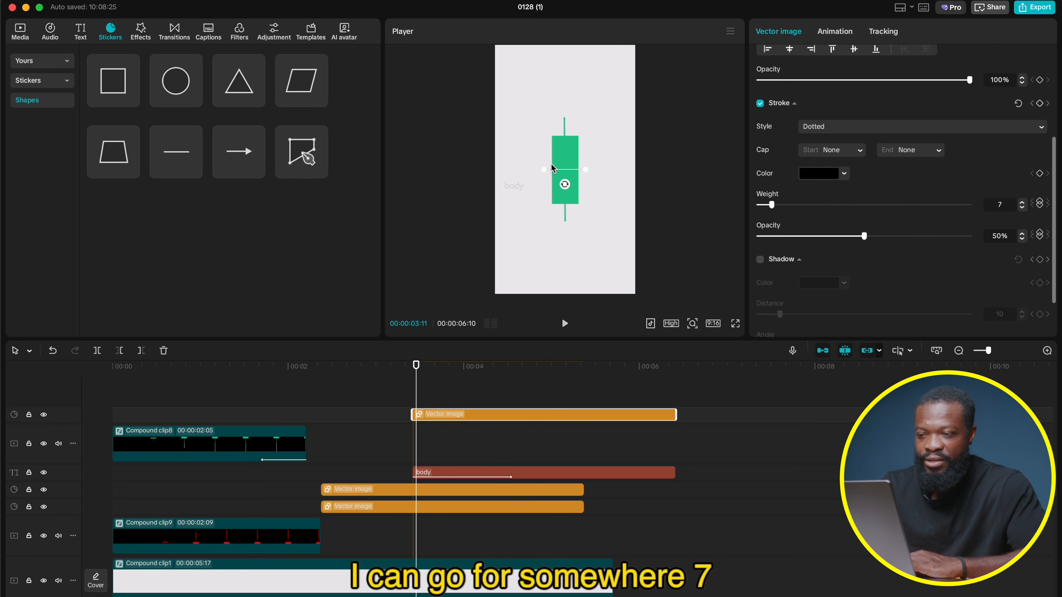
{"action": "scroll", "coordinate": [552, 167], "scroll_direction": "up", "scroll_amount": 3}
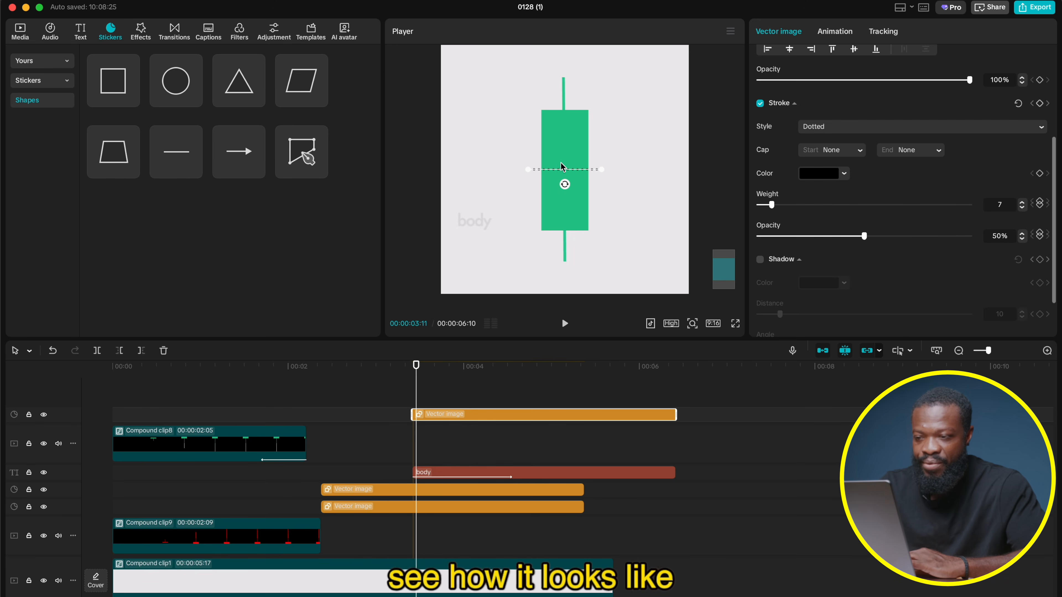
{"action": "scroll", "coordinate": [550, 219], "scroll_direction": "down", "scroll_amount": 3}
Step: At 00:00:04:08, move the dotted line just below the "body" text, running toward the green rectangle
{"action": "left_click_drag", "start_coordinate": [416, 365], "coordinate": [493, 373]}
{"action": "left_click_drag", "start_coordinate": [572, 171], "coordinate": [534, 177]}
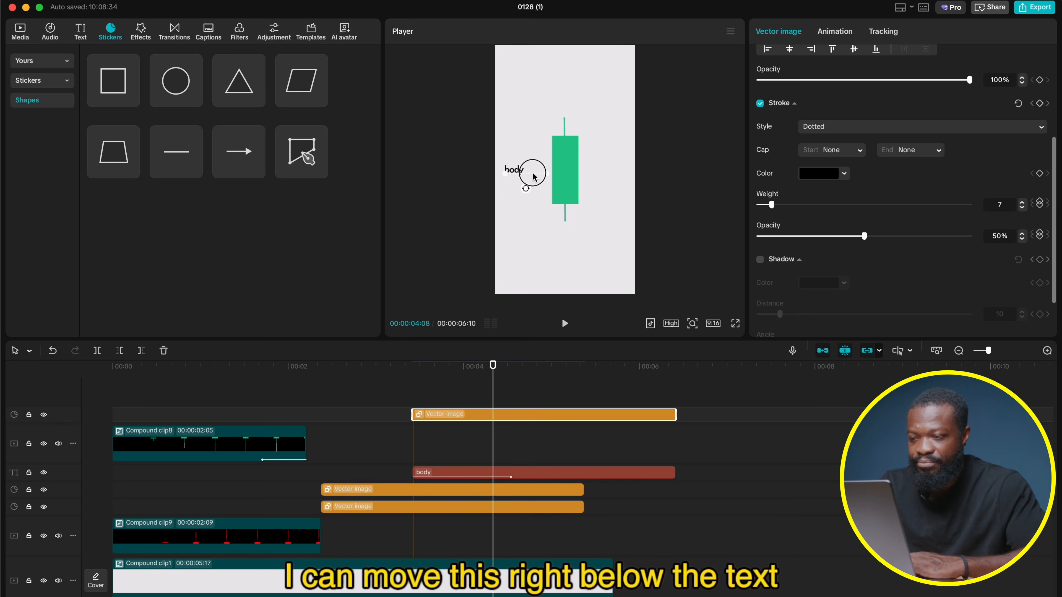
{"action": "left_click_drag", "start_coordinate": [534, 177], "coordinate": [536, 176]}
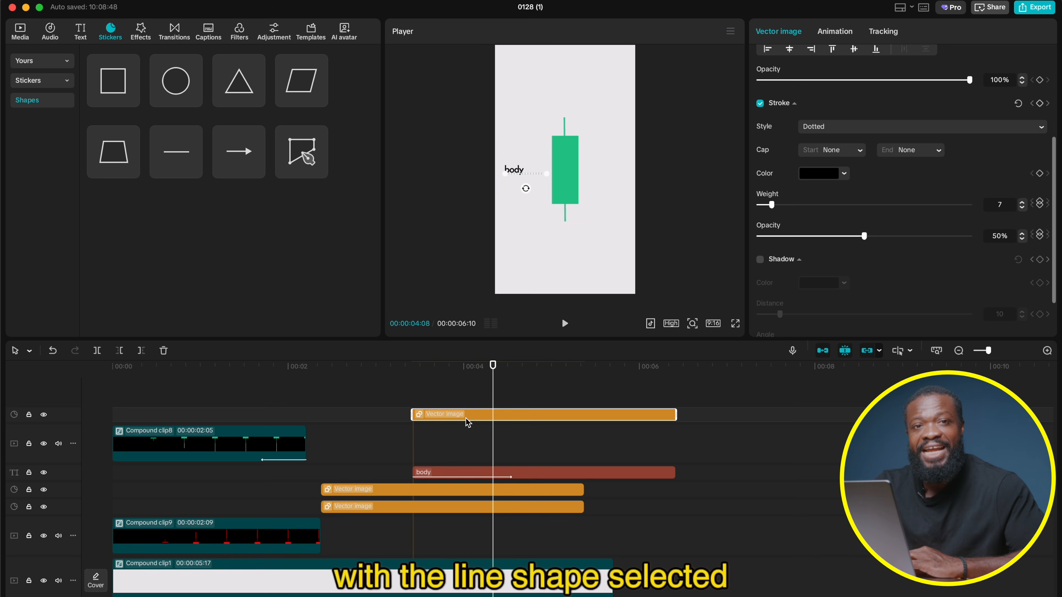
Step: Apply the Scroll left loop animation to the dotted line with its speed at 3.0 s
{"action": "left_click", "coordinate": [835, 31]}
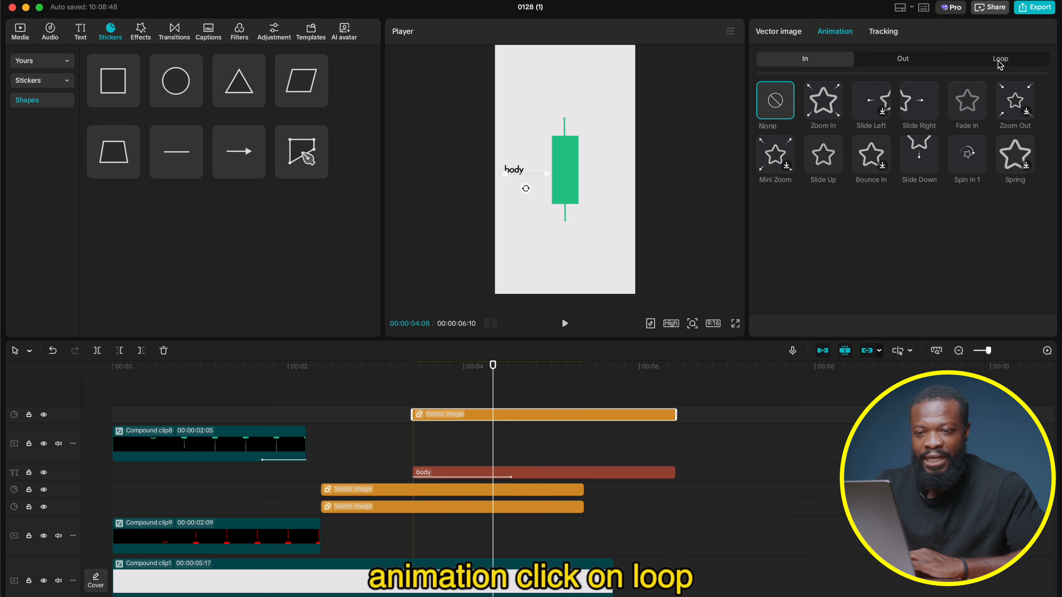
{"action": "left_click", "coordinate": [999, 62]}
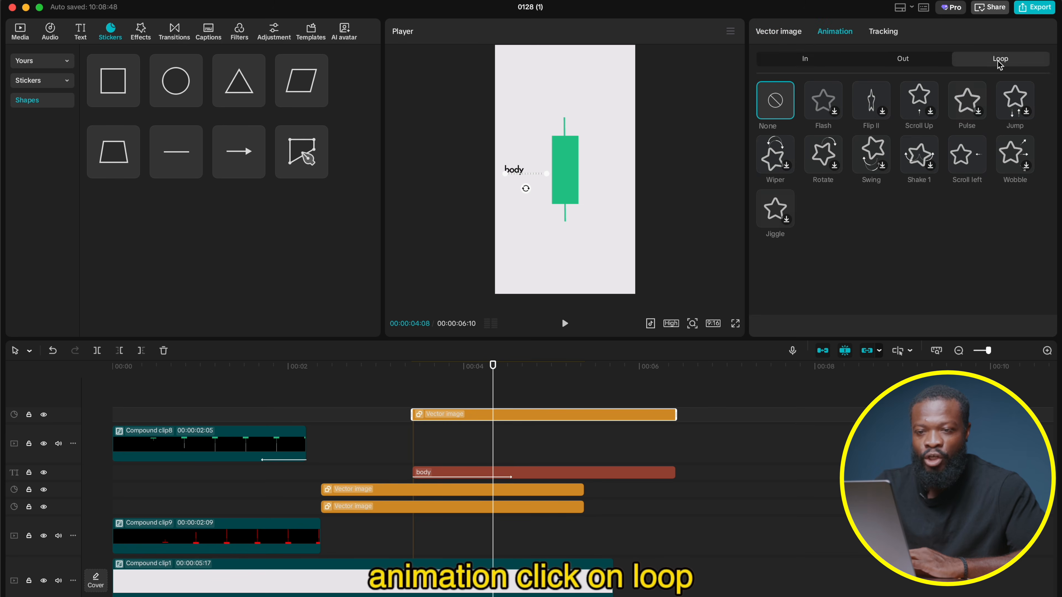
{"action": "left_click", "coordinate": [967, 154]}
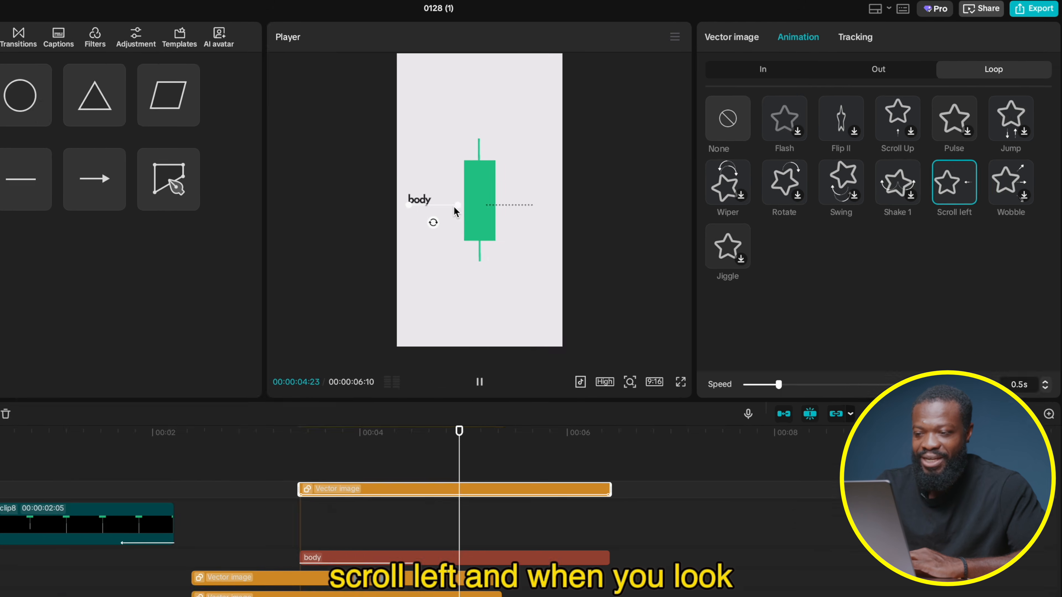
{"action": "left_click", "coordinate": [319, 434]}
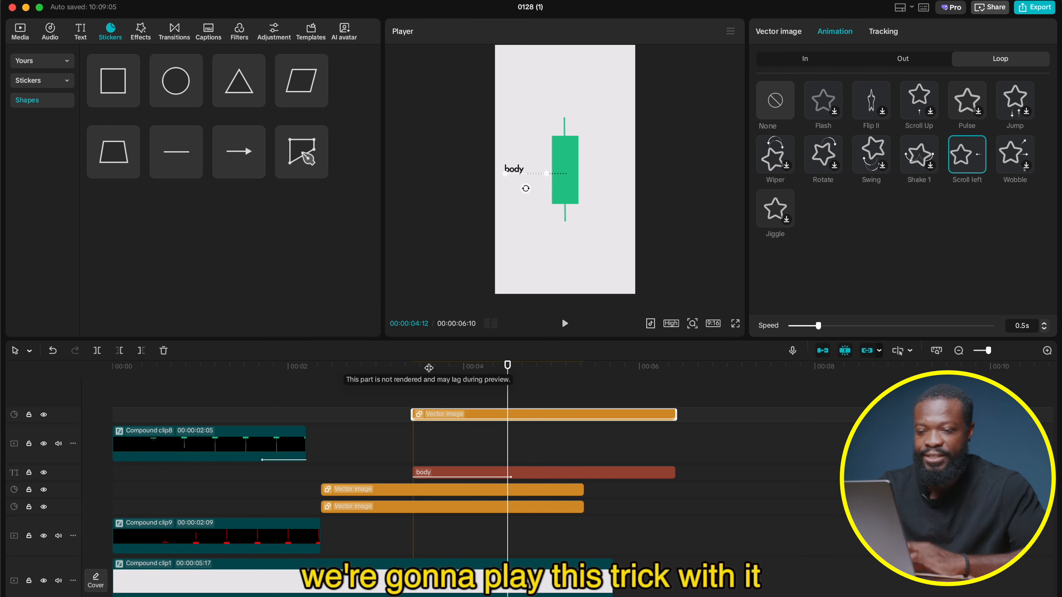
{"action": "left_click_drag", "start_coordinate": [819, 331], "coordinate": [991, 334]}
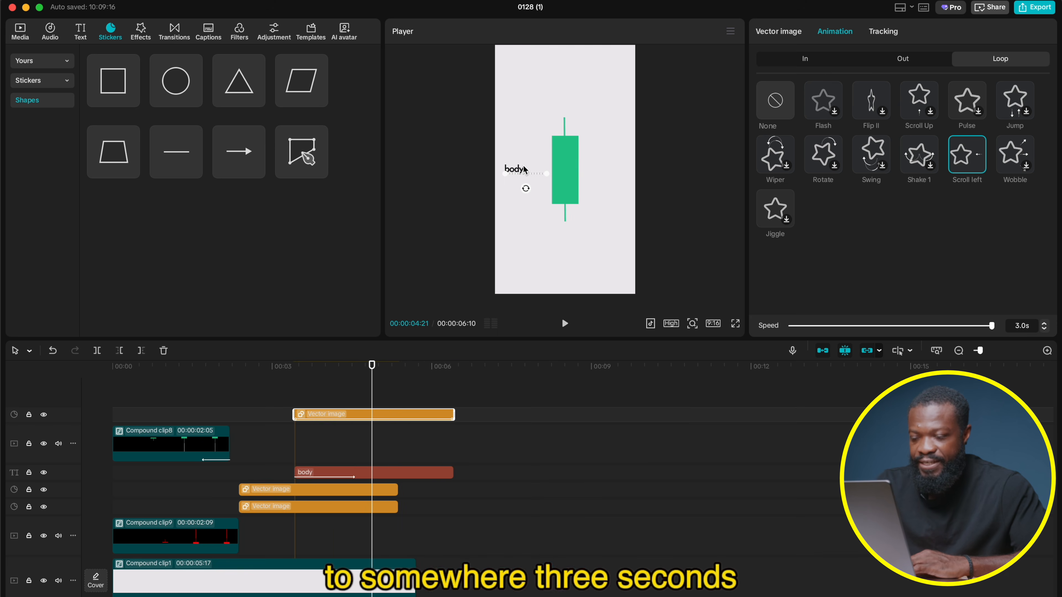
Step: Stretch both ends of the dotted line far beyond the sides of the frame and play back the scrolling loop
{"action": "scroll", "coordinate": [525, 170], "scroll_direction": "down", "scroll_amount": 5}
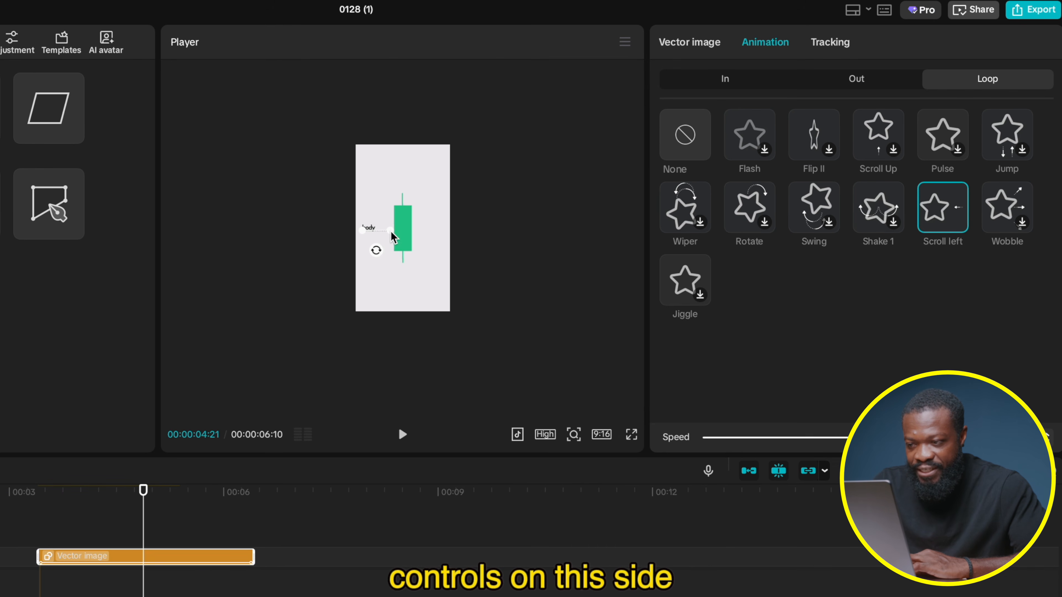
{"action": "left_click_drag", "start_coordinate": [392, 236], "coordinate": [639, 235]}
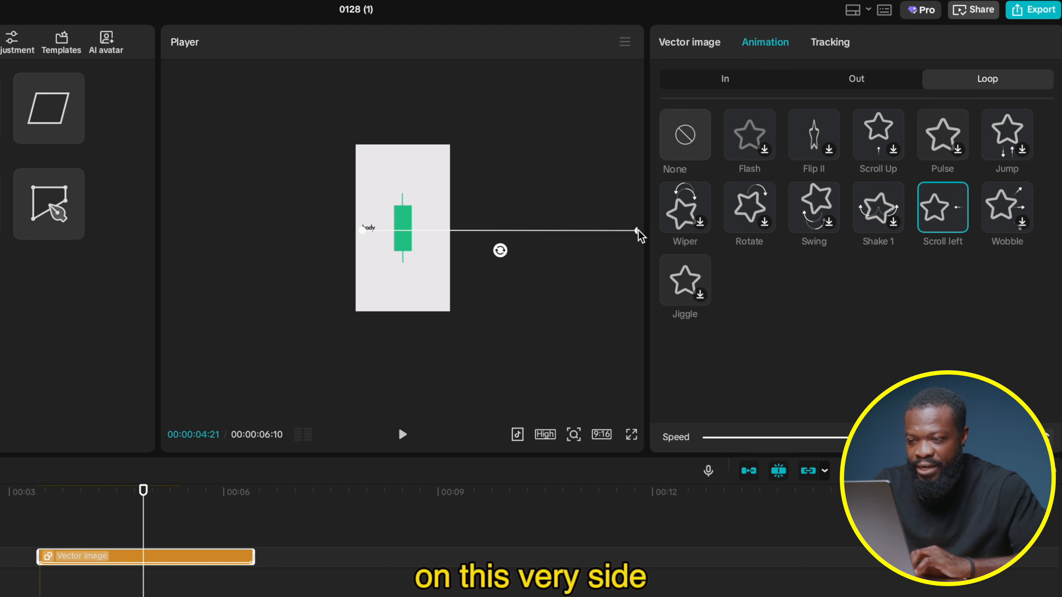
{"action": "left_click_drag", "start_coordinate": [363, 232], "coordinate": [172, 230]}
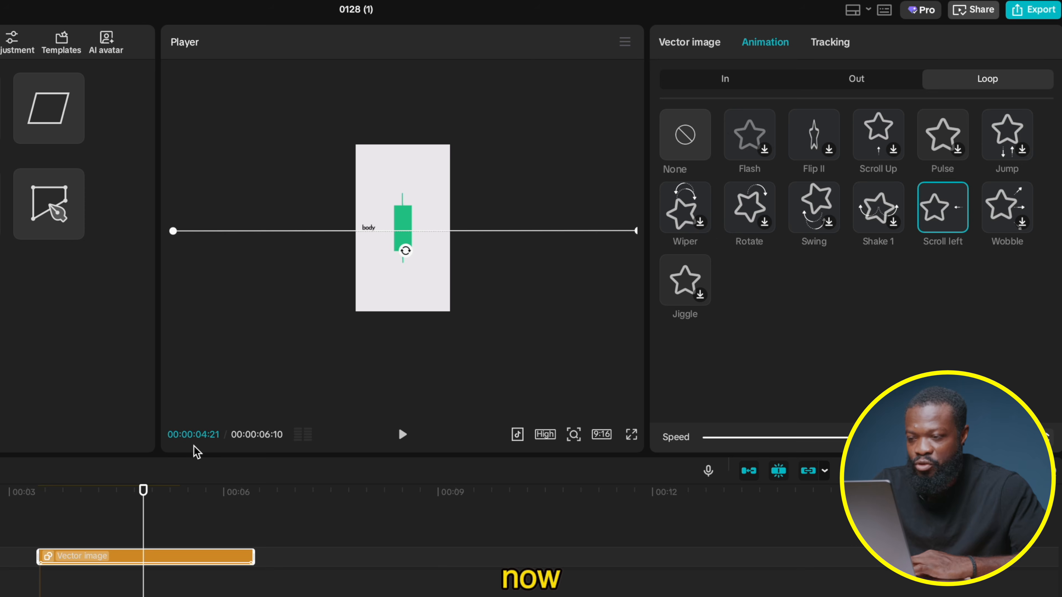
{"action": "scroll", "coordinate": [298, 302], "scroll_direction": "up", "scroll_amount": 5}
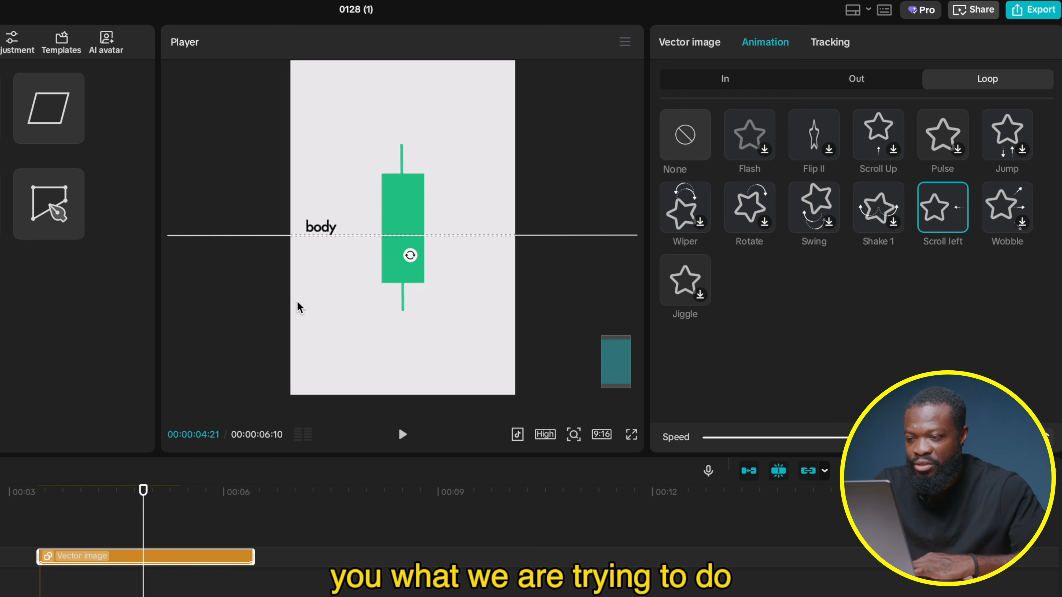
{"action": "left_click", "coordinate": [39, 511]}
{"action": "key", "text": "space"}
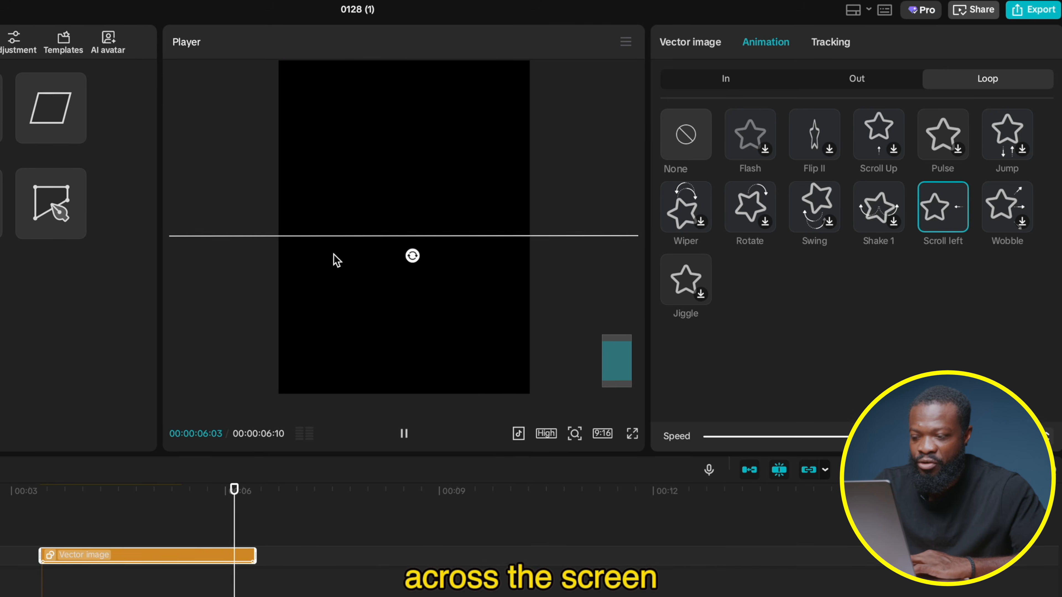
{"action": "left_click", "coordinate": [49, 513]}
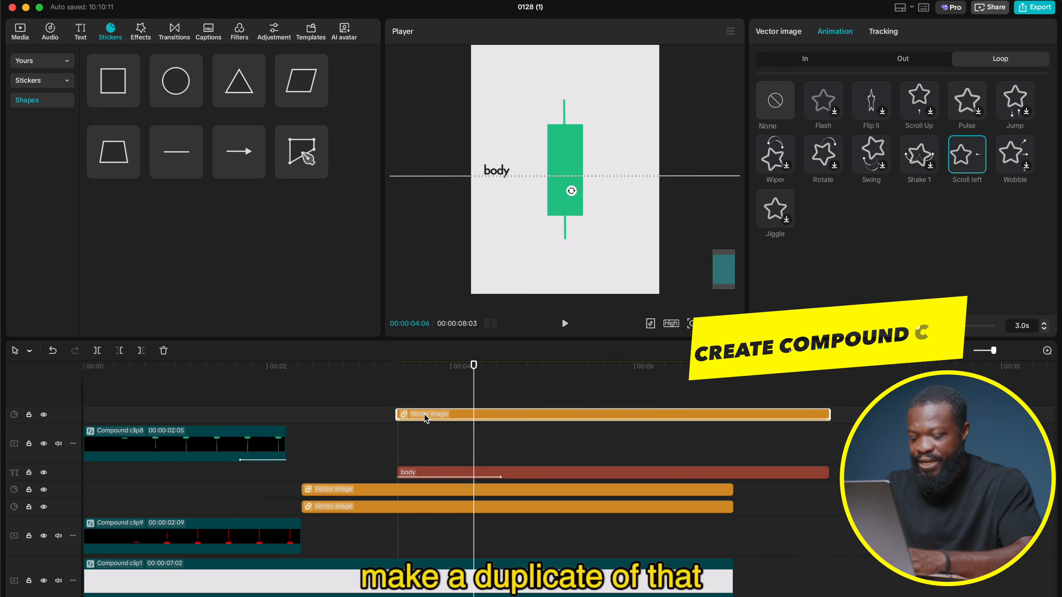
Step: Turn the dotted line into a compound clip, add a 469 × 538 rectangle mask at X -231, Y 0, and play it back
{"action": "key", "text": "alt+g"}
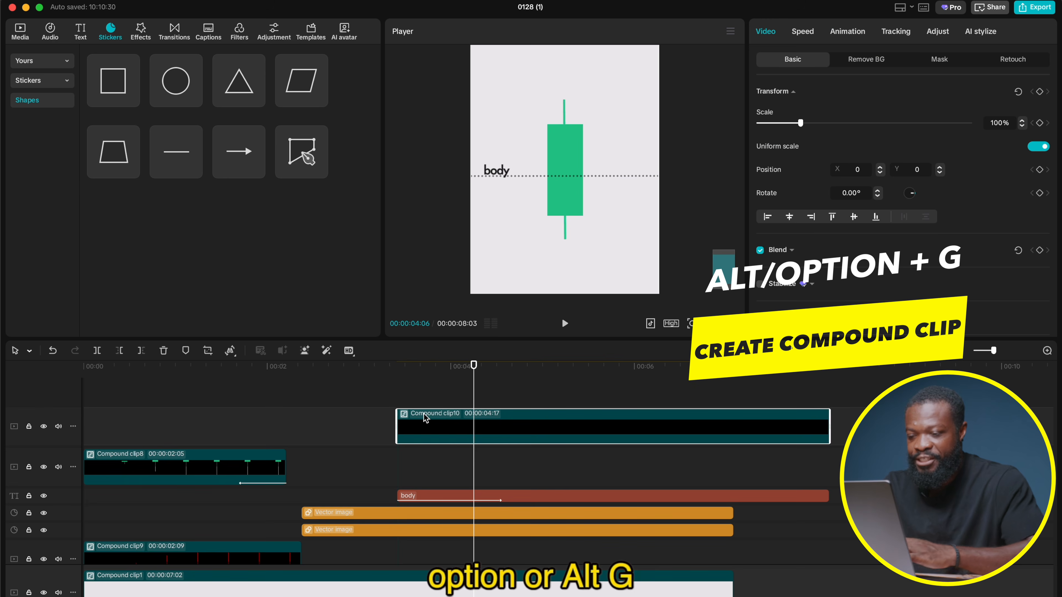
{"action": "left_click", "coordinate": [939, 59]}
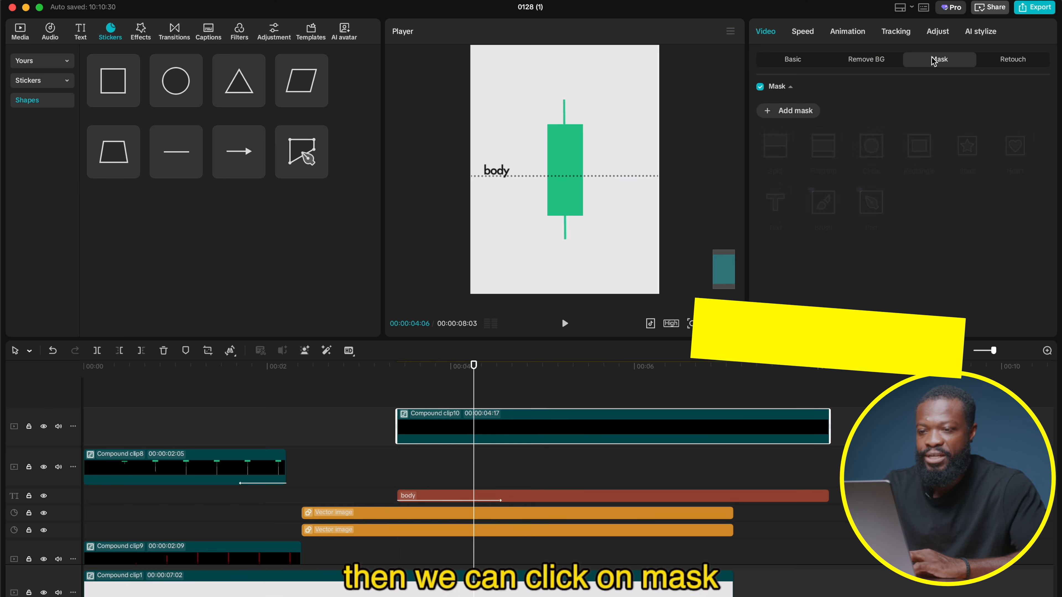
{"action": "left_click", "coordinate": [782, 110]}
{"action": "left_click_drag", "start_coordinate": [565, 172], "coordinate": [503, 173]}
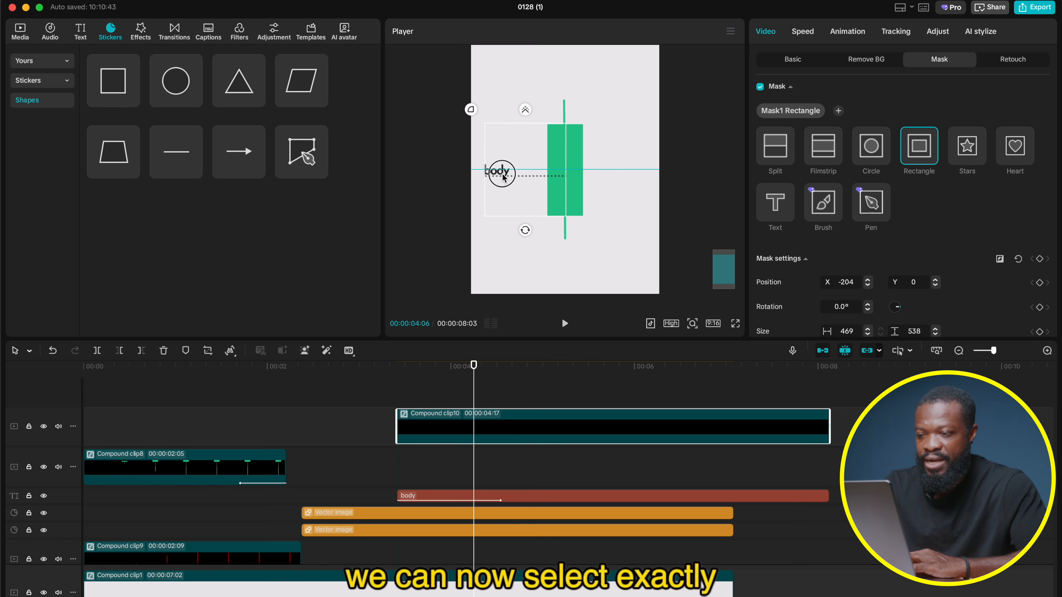
{"action": "left_click", "coordinate": [397, 393]}
{"action": "key", "text": "space"}
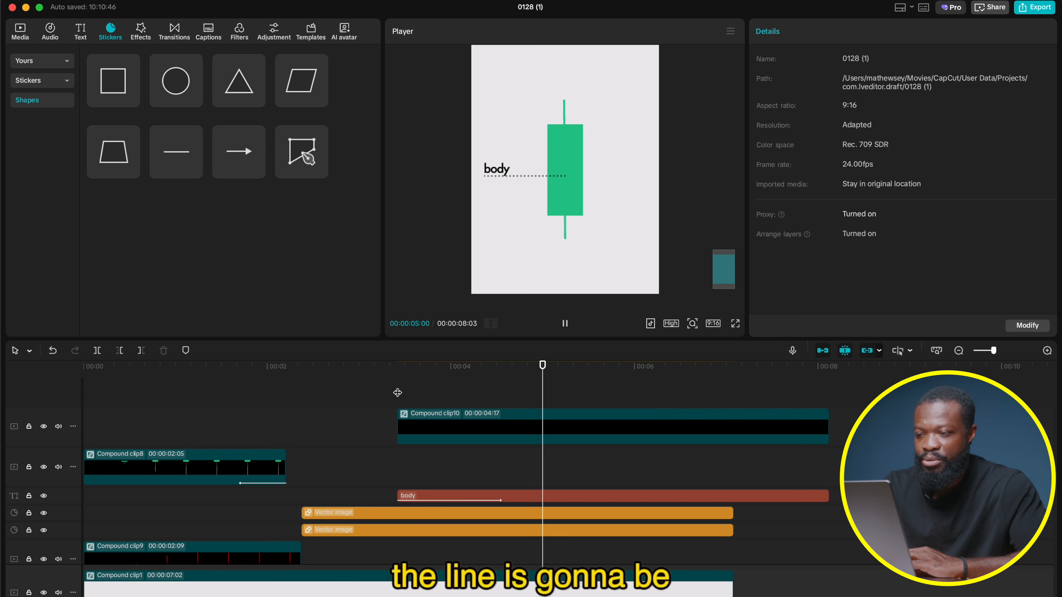
{"action": "left_click", "coordinate": [397, 392]}
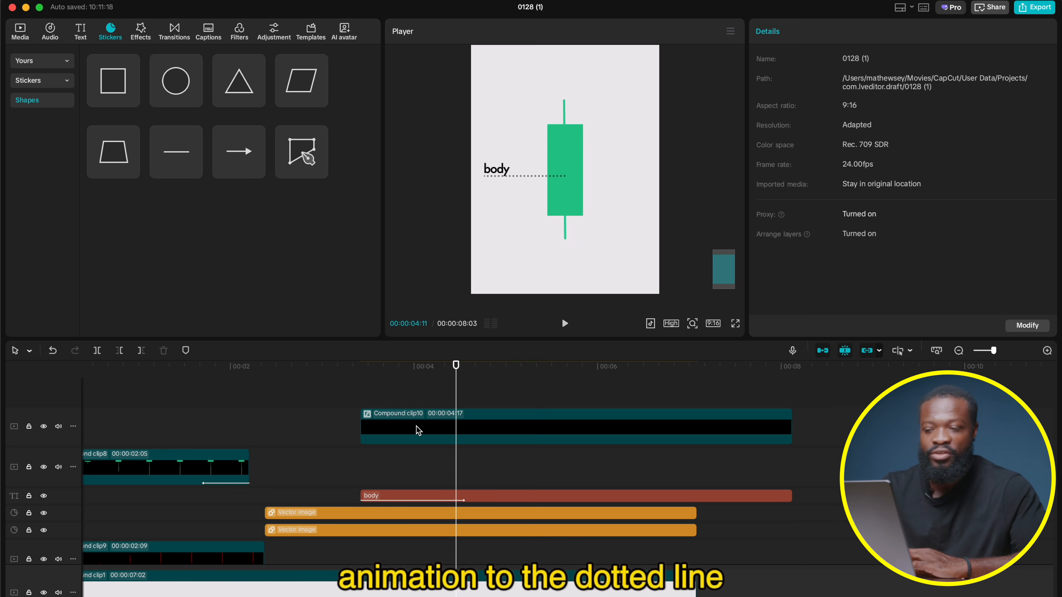
Step: Nest the masked dotted line in another compound clip and add a Split mask rotated to -90°
{"action": "left_click", "coordinate": [432, 434]}
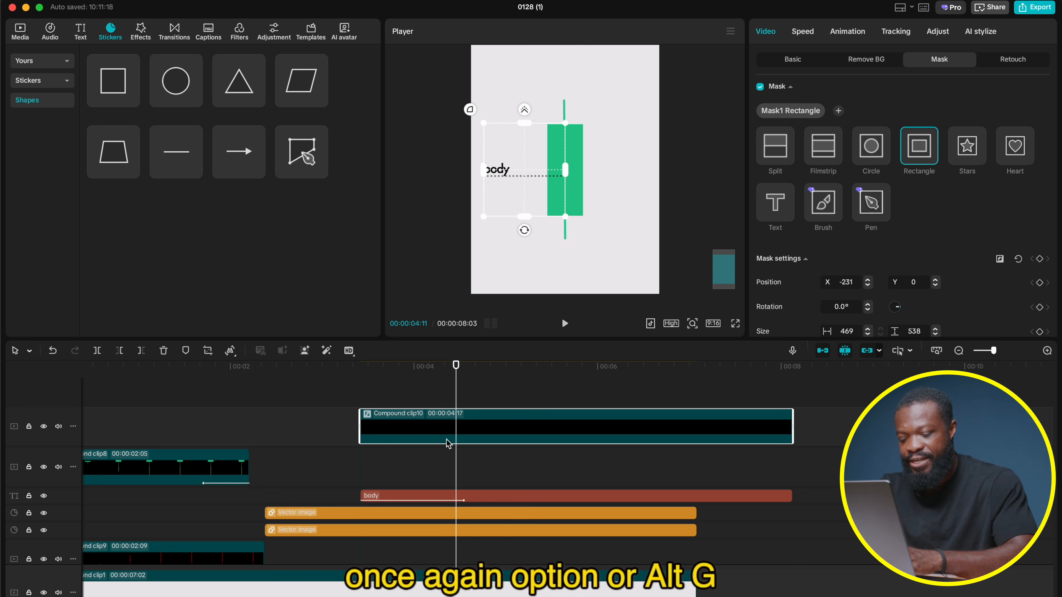
{"action": "key", "text": "alt+g"}
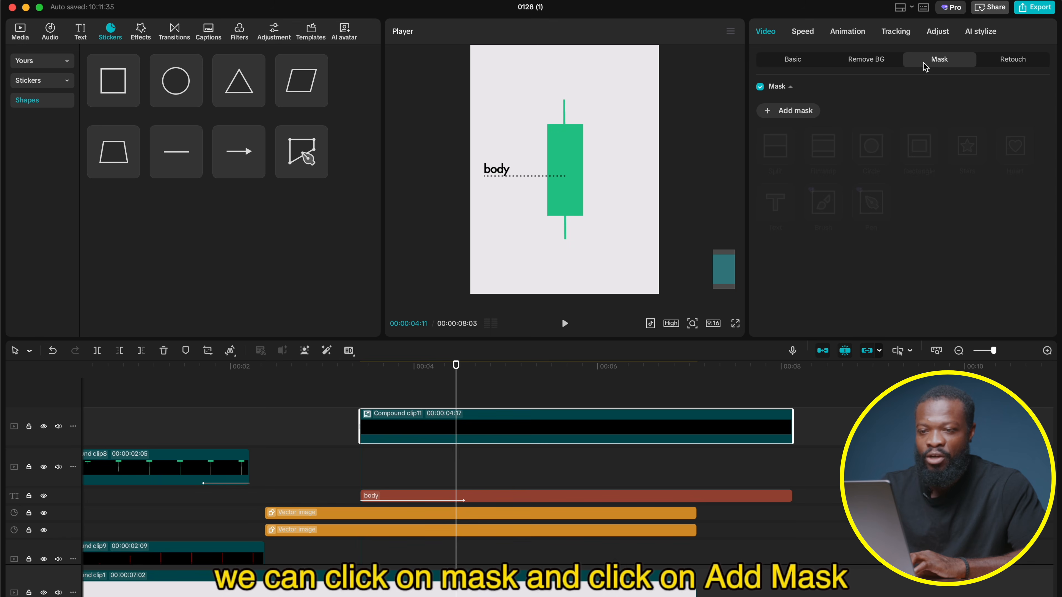
{"action": "left_click", "coordinate": [766, 113]}
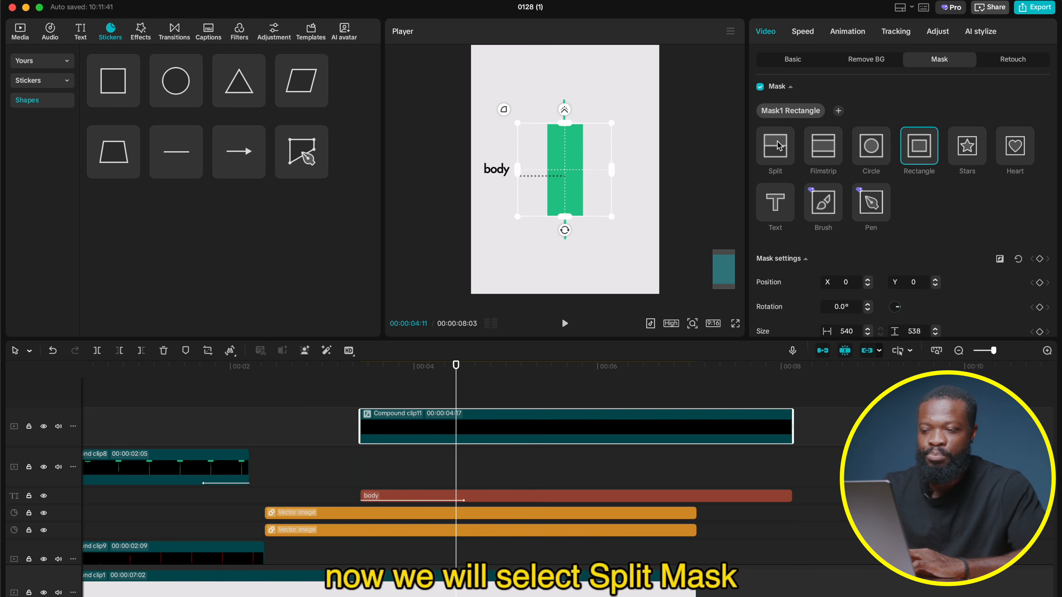
{"action": "left_click", "coordinate": [776, 145]}
{"action": "left_click_drag", "start_coordinate": [563, 187], "coordinate": [577, 170]}
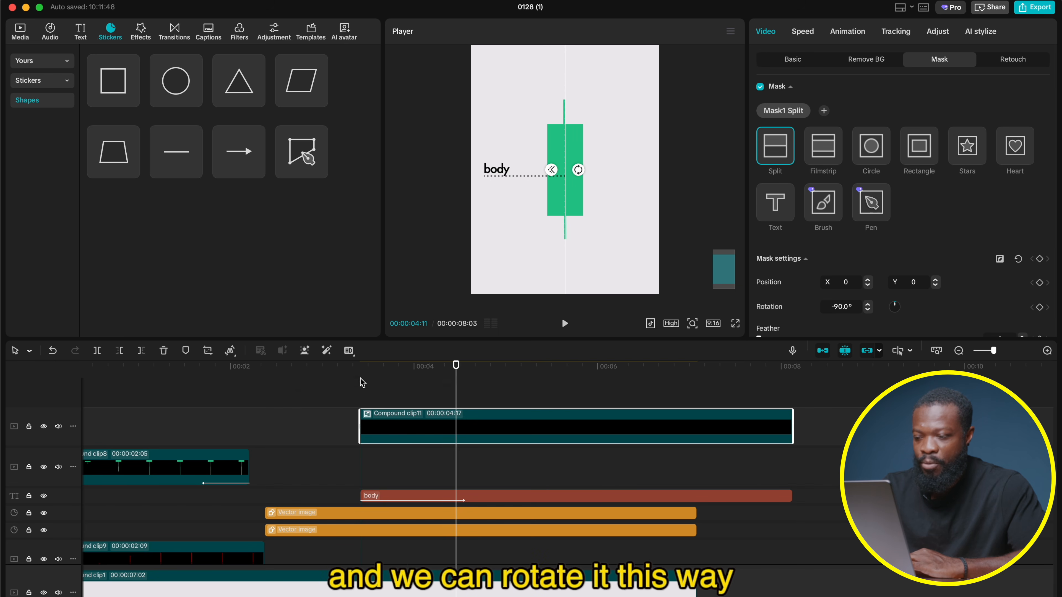
Step: Keyframe the split mask's position from X -465 at 00:00:03:10 to X 25, Y -21 at 00:00:04:20 to reveal the dotted line
{"action": "left_click", "coordinate": [360, 372]}
{"action": "left_click_drag", "start_coordinate": [564, 191], "coordinate": [484, 189]}
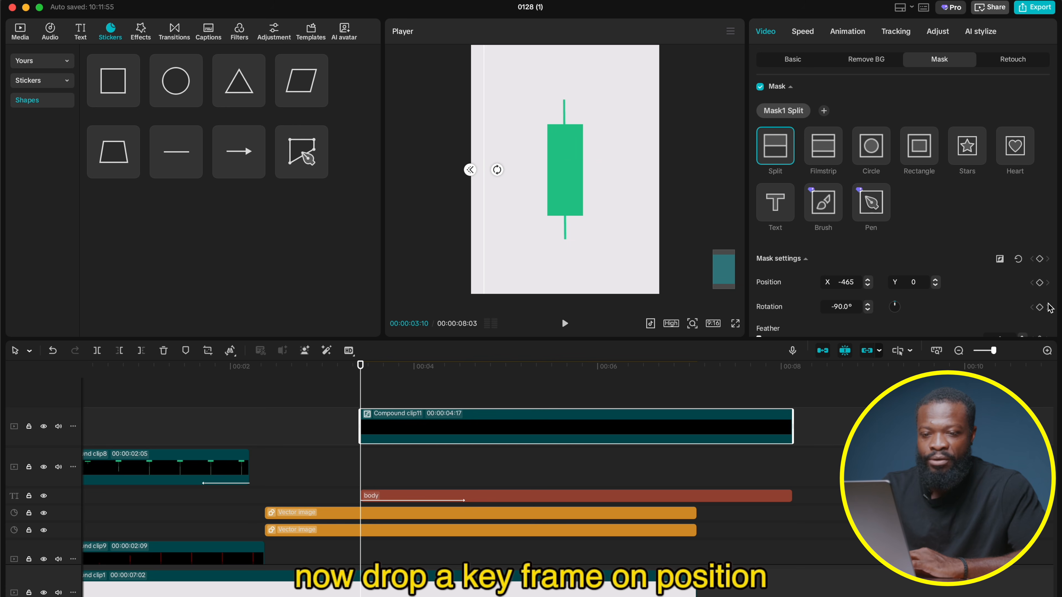
{"action": "left_click_drag", "start_coordinate": [360, 364], "coordinate": [491, 372]}
{"action": "left_click_drag", "start_coordinate": [484, 194], "coordinate": [572, 195]}
Step: Apply the Ease preset curve to the split mask's position keyframes
{"action": "right_click", "coordinate": [490, 425]}
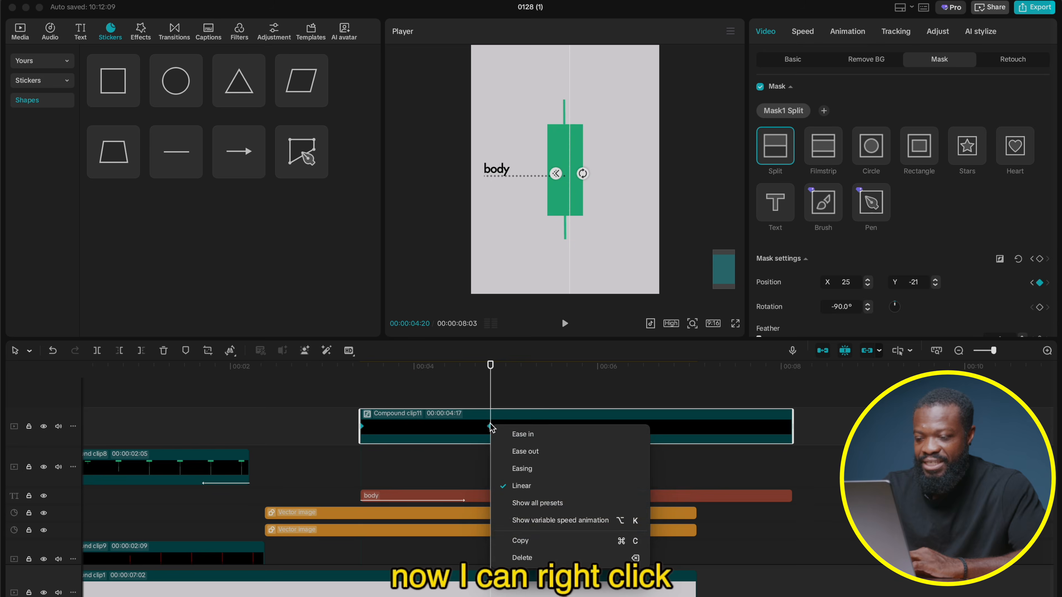
{"action": "left_click", "coordinate": [521, 502]}
{"action": "left_click", "coordinate": [694, 523]}
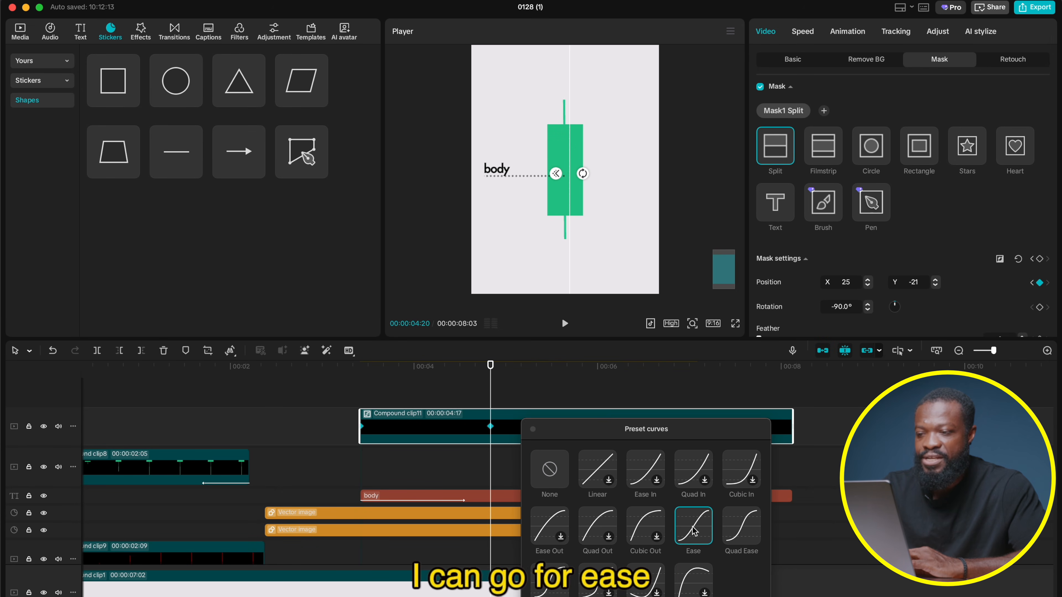
Step: Move the "body" text clip to the track above the dotted-line compound clip, shift the compound clip slightly later, and play it back
{"action": "left_click", "coordinate": [532, 429]}
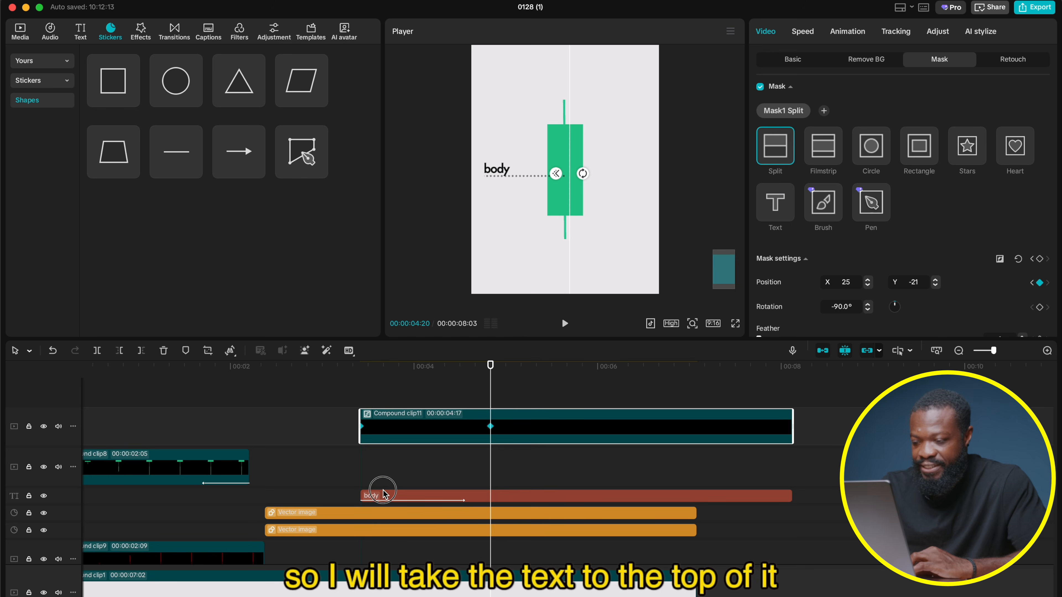
{"action": "left_click_drag", "start_coordinate": [383, 494], "coordinate": [380, 405]}
{"action": "left_click_drag", "start_coordinate": [396, 443], "coordinate": [411, 444]}
{"action": "left_click", "coordinate": [355, 374]}
{"action": "key", "text": "space"}
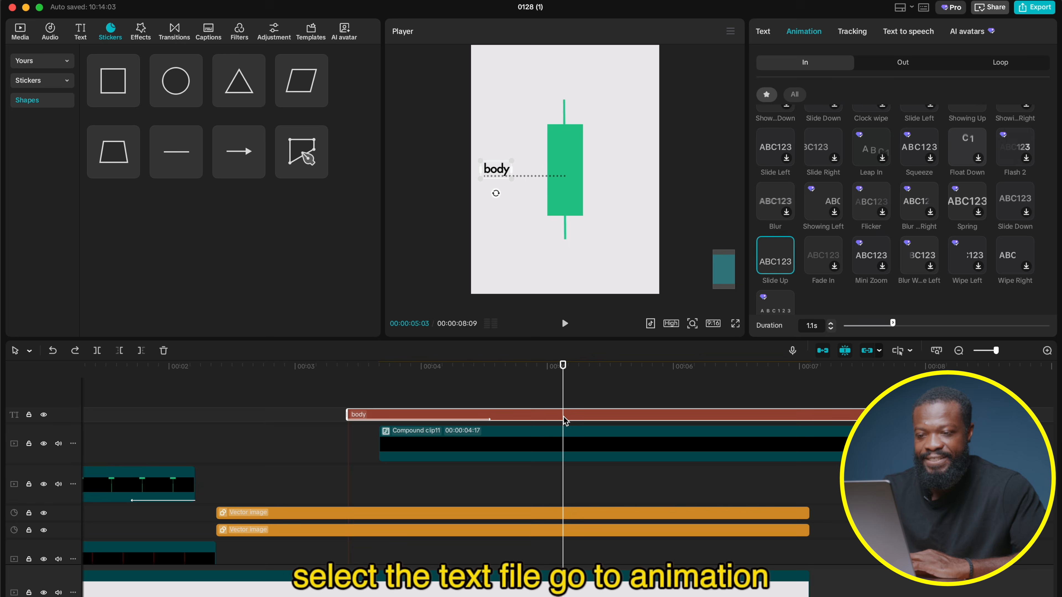
Step: Add a Fade Out animation to the "body" text, trim its clip to end at 00:00:06:00, and lengthen the fade
{"action": "left_click", "coordinate": [902, 64]}
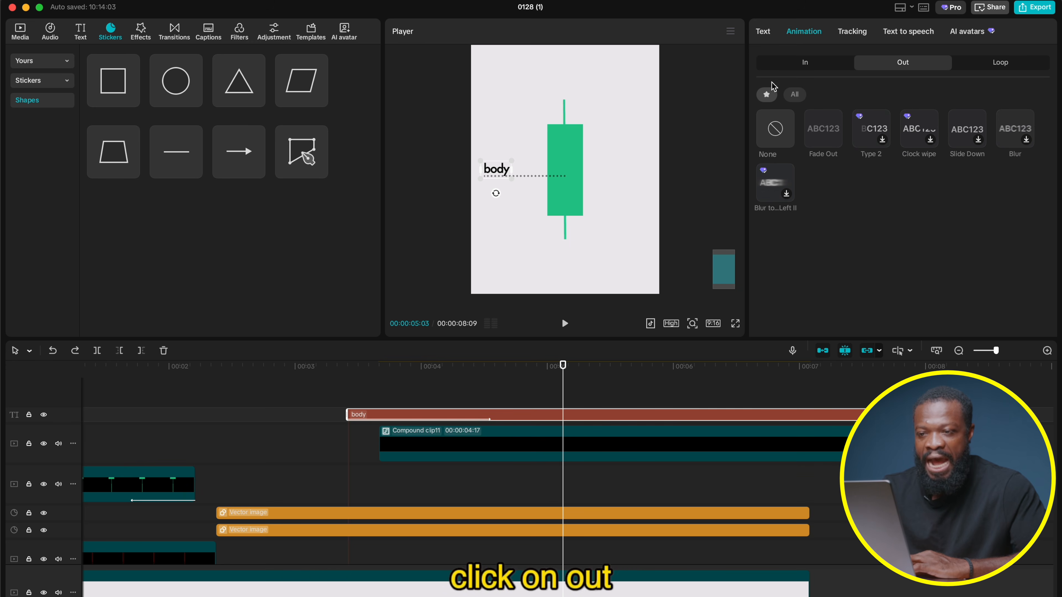
{"action": "left_click", "coordinate": [821, 138]}
{"action": "left_click_drag", "start_coordinate": [864, 414], "coordinate": [625, 414]}
{"action": "left_click", "coordinate": [568, 389]}
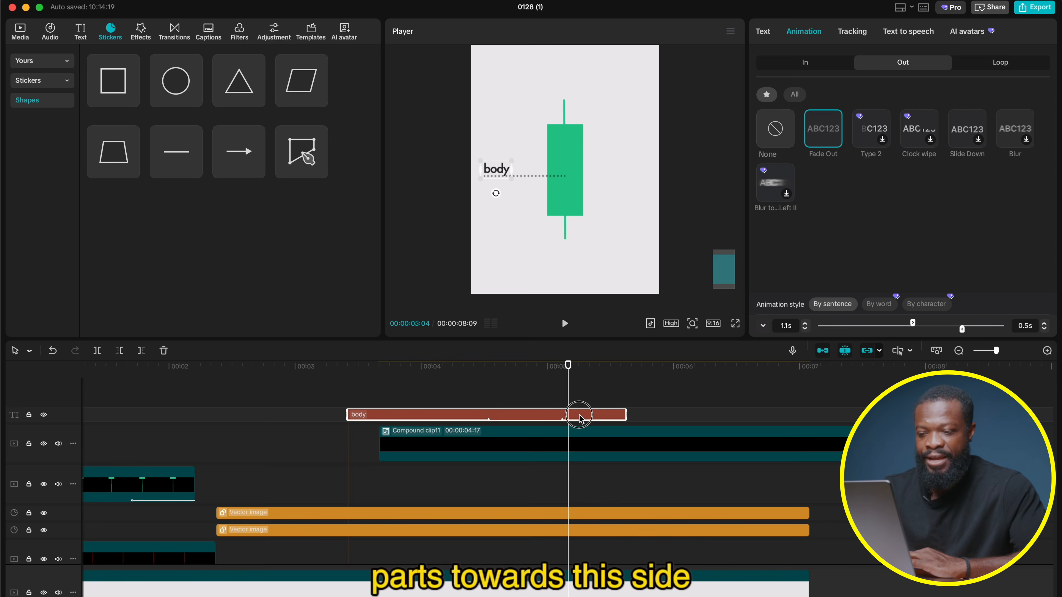
{"action": "left_click", "coordinate": [1046, 324]}
{"action": "left_click", "coordinate": [1046, 324]}
{"action": "left_click", "coordinate": [1045, 324]}
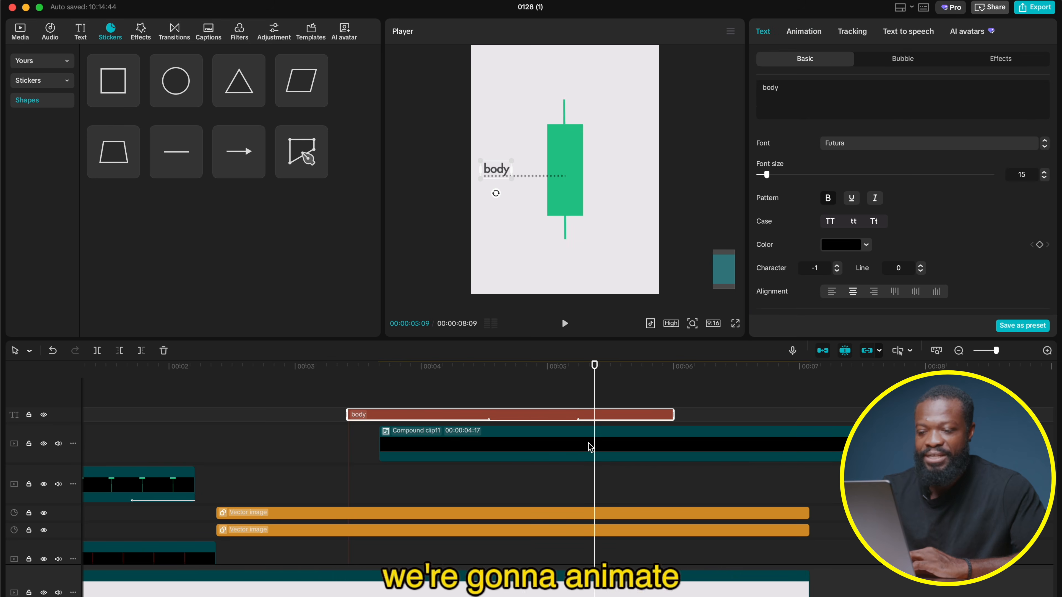
Step: Keyframe the dotted line's split mask position at 00:00:05:05, and move it to X -464, Y -62 at 00:00:06:00
{"action": "left_click", "coordinate": [590, 446]}
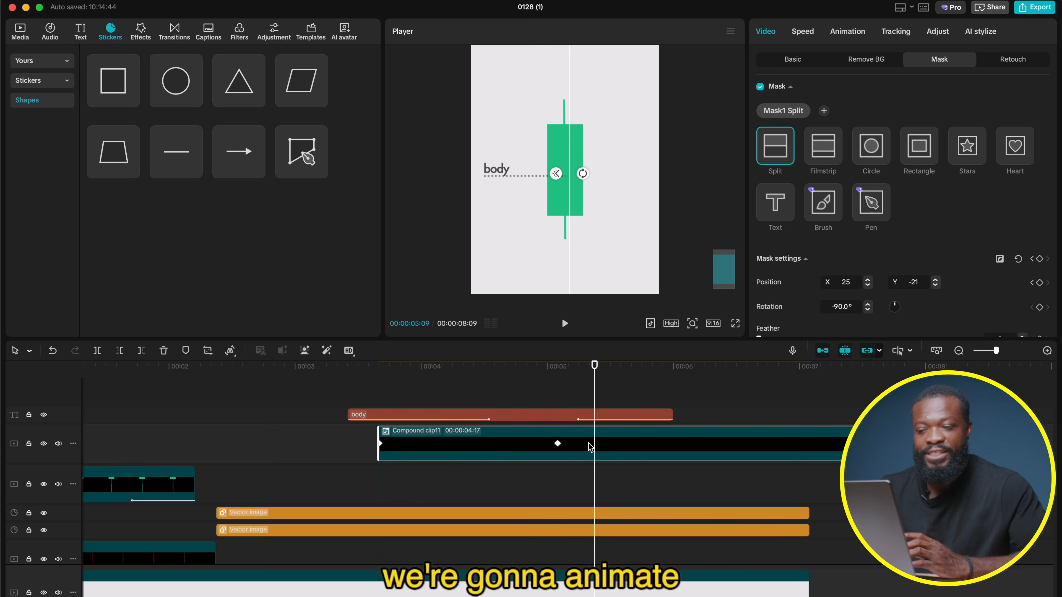
{"action": "left_click", "coordinate": [574, 370]}
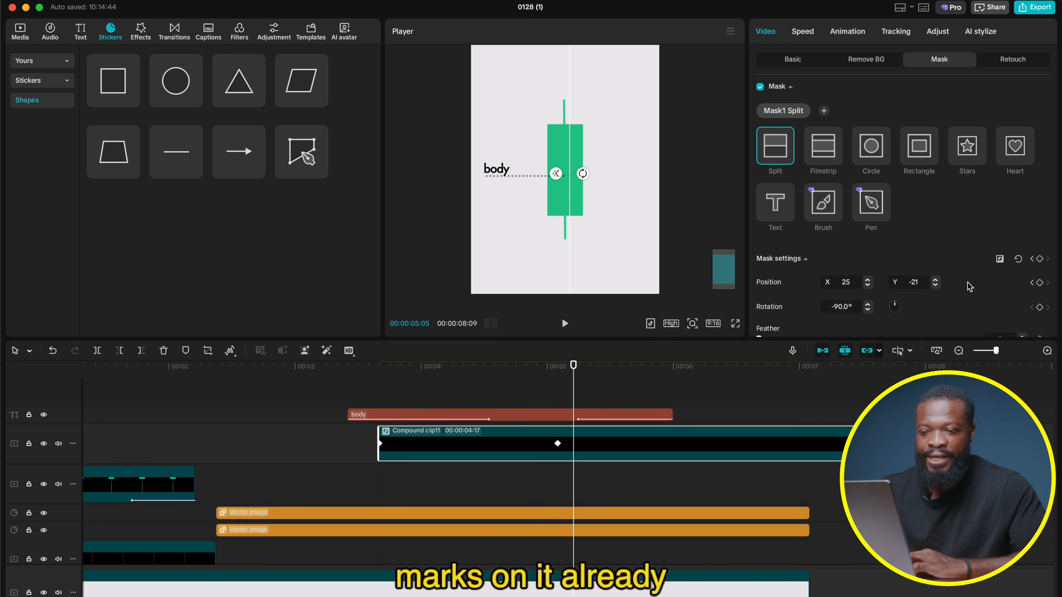
{"action": "scroll", "coordinate": [874, 209], "scroll_direction": "down", "scroll_amount": 2}
{"action": "left_click", "coordinate": [1040, 252]}
{"action": "left_click_drag", "start_coordinate": [573, 365], "coordinate": [672, 368]}
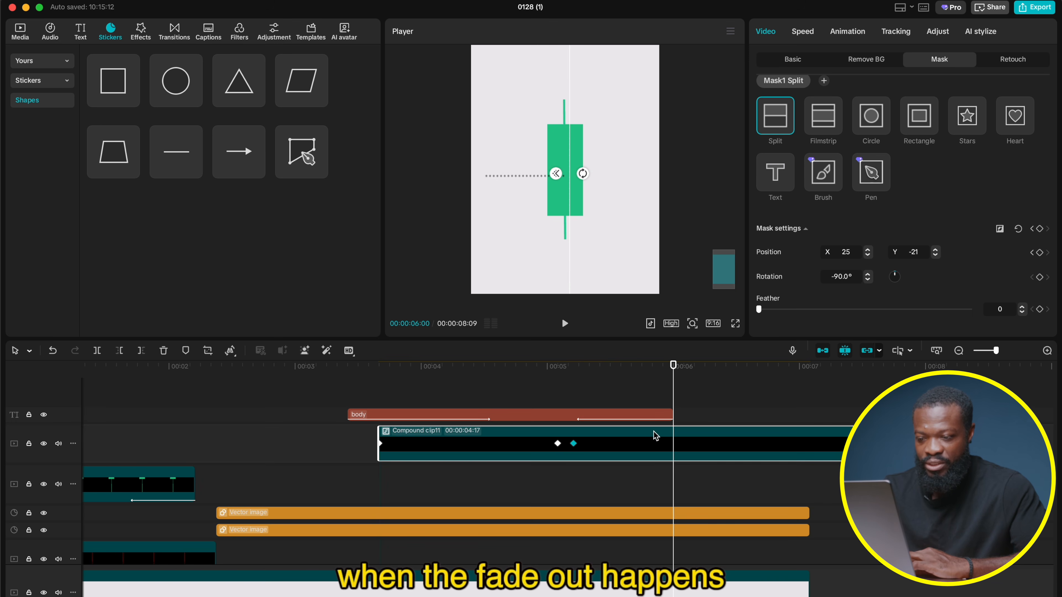
{"action": "left_click_drag", "start_coordinate": [568, 187], "coordinate": [483, 195]}
{"action": "left_click_drag", "start_coordinate": [569, 374], "coordinate": [639, 380]}
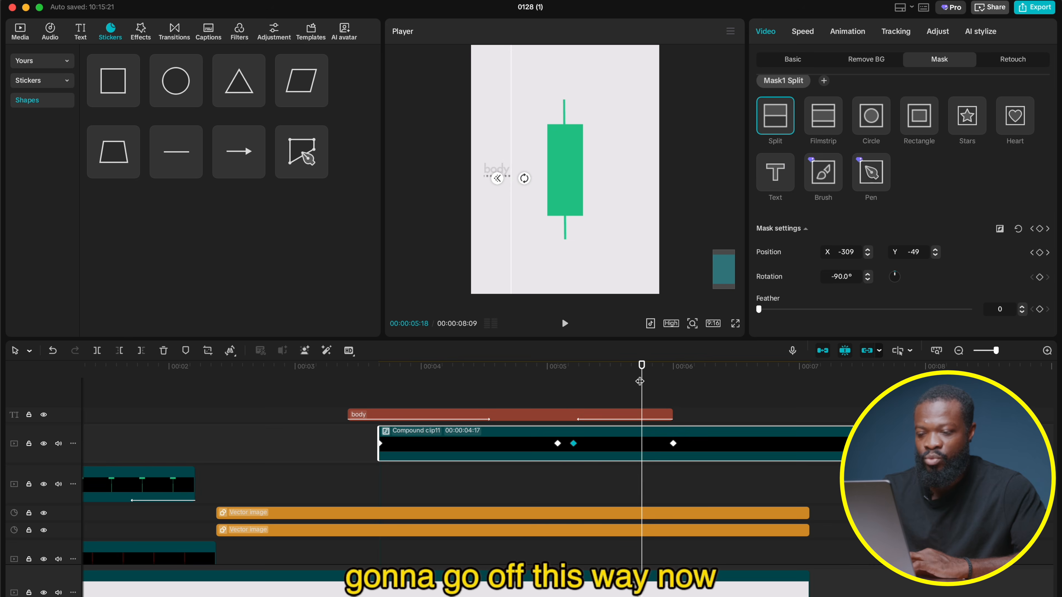
Step: Apply the Quad Ease preset curve to the split mask's closing keyframes
{"action": "right_click", "coordinate": [674, 444]}
{"action": "left_click", "coordinate": [711, 528]}
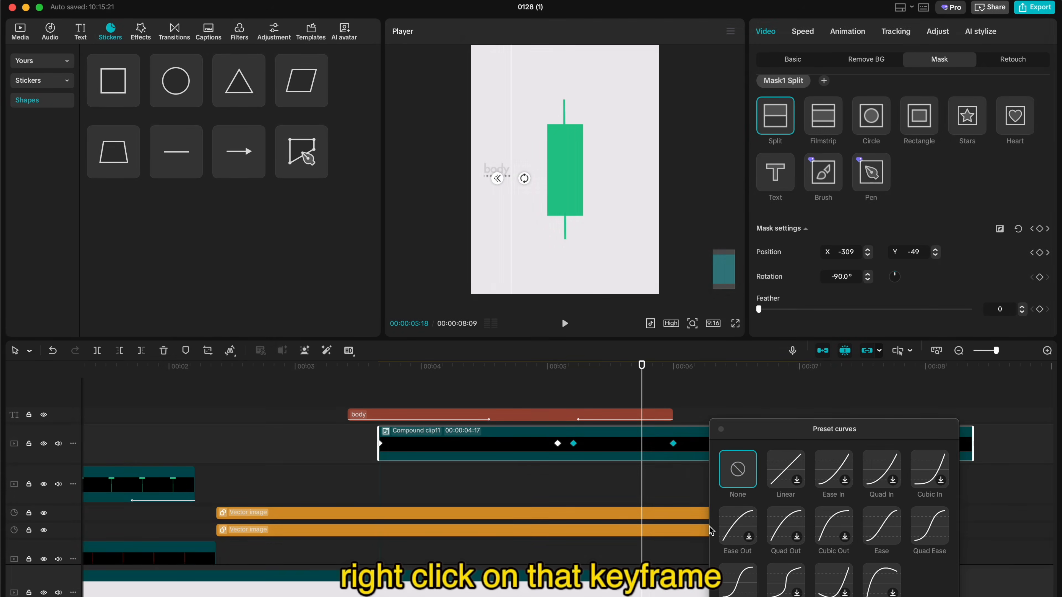
{"action": "left_click", "coordinate": [926, 531]}
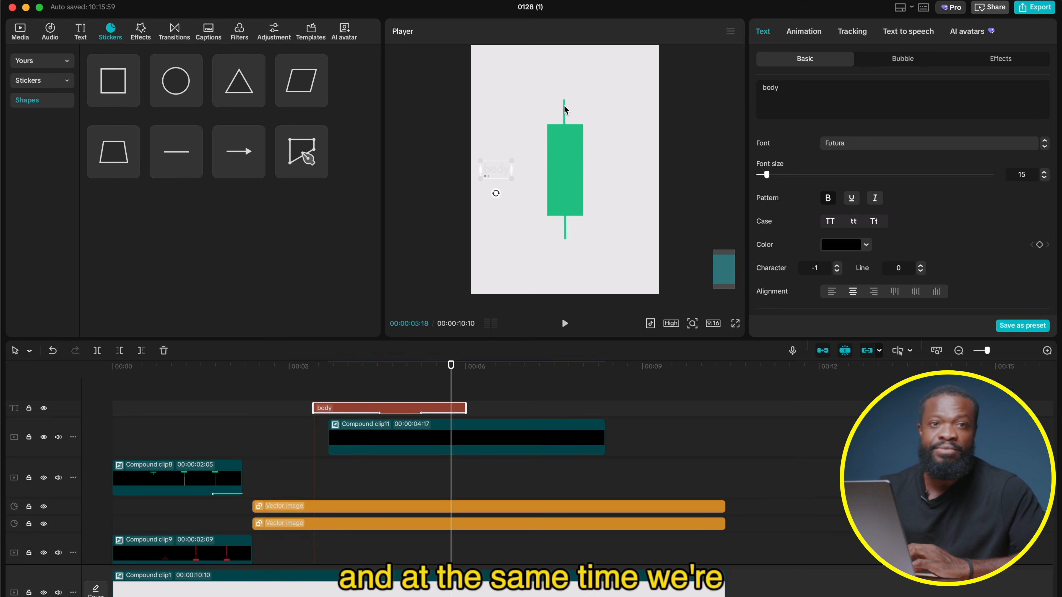
Step: Keyframe the green rectangle's transform at 00:00:05:05, with scale height 97% and position Y 593 at 00:00:06:00
{"action": "left_click", "coordinate": [429, 436]}
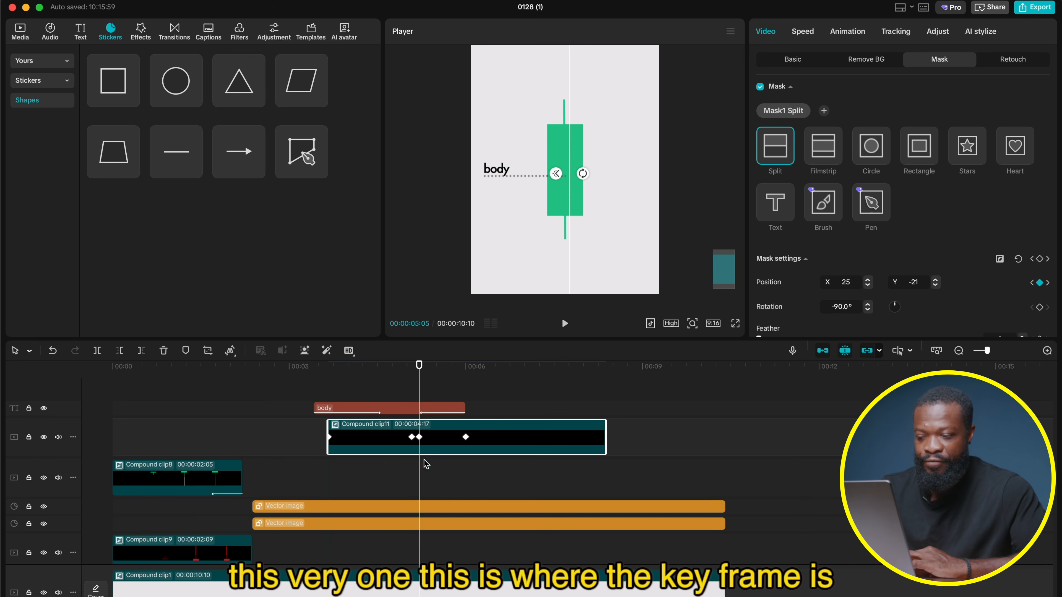
{"action": "left_click", "coordinate": [420, 506]}
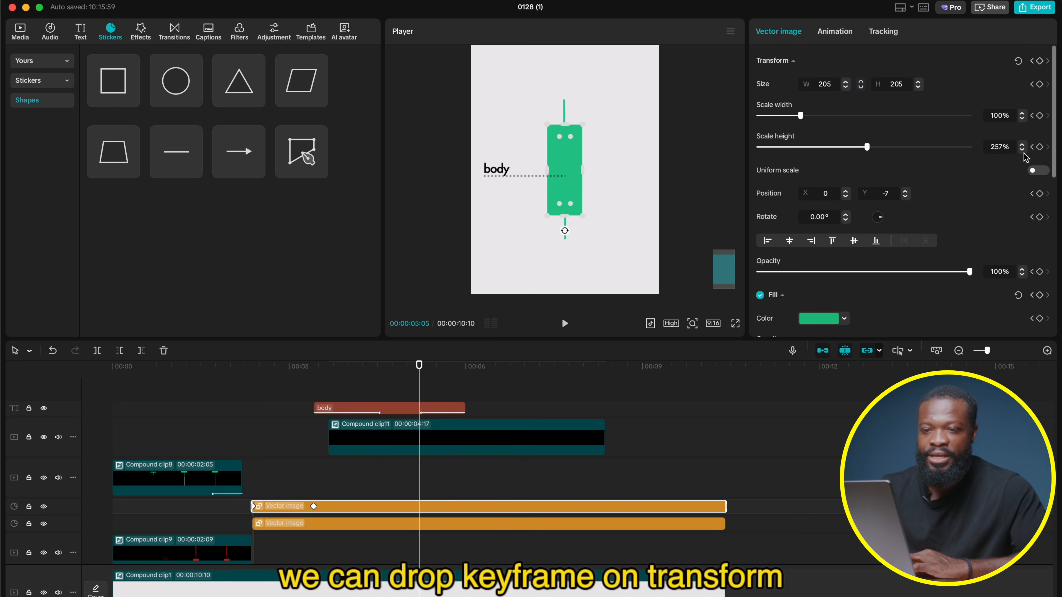
{"action": "left_click", "coordinate": [430, 453]}
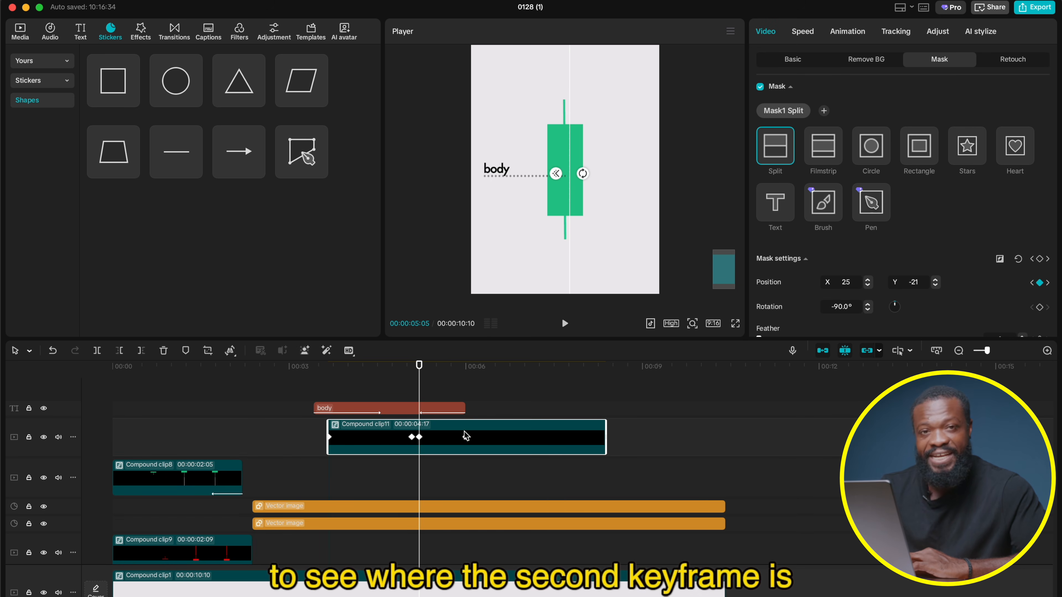
{"action": "left_click", "coordinate": [466, 367]}
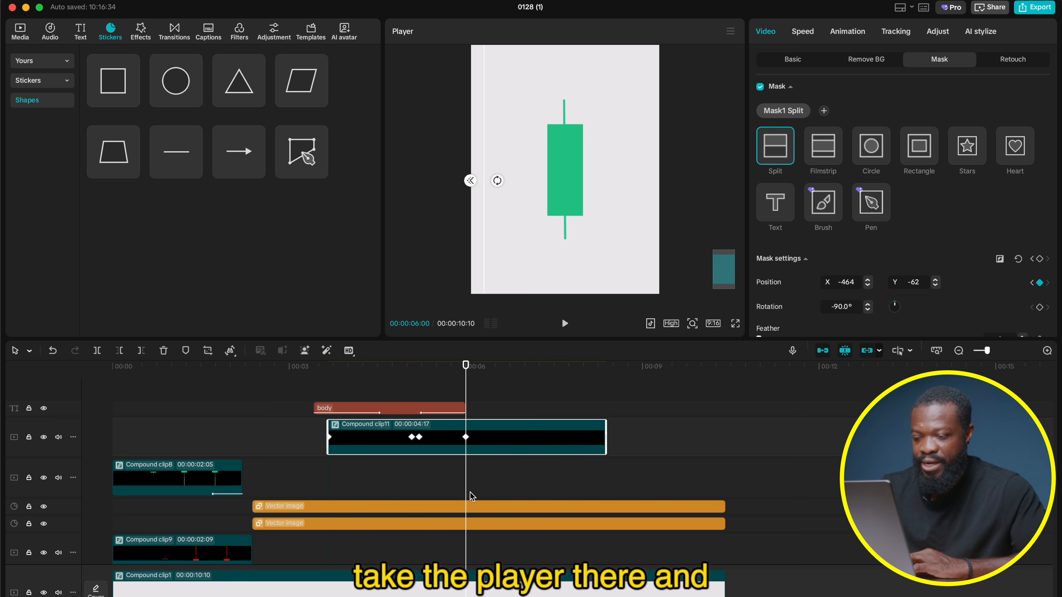
{"action": "left_click", "coordinate": [466, 507]}
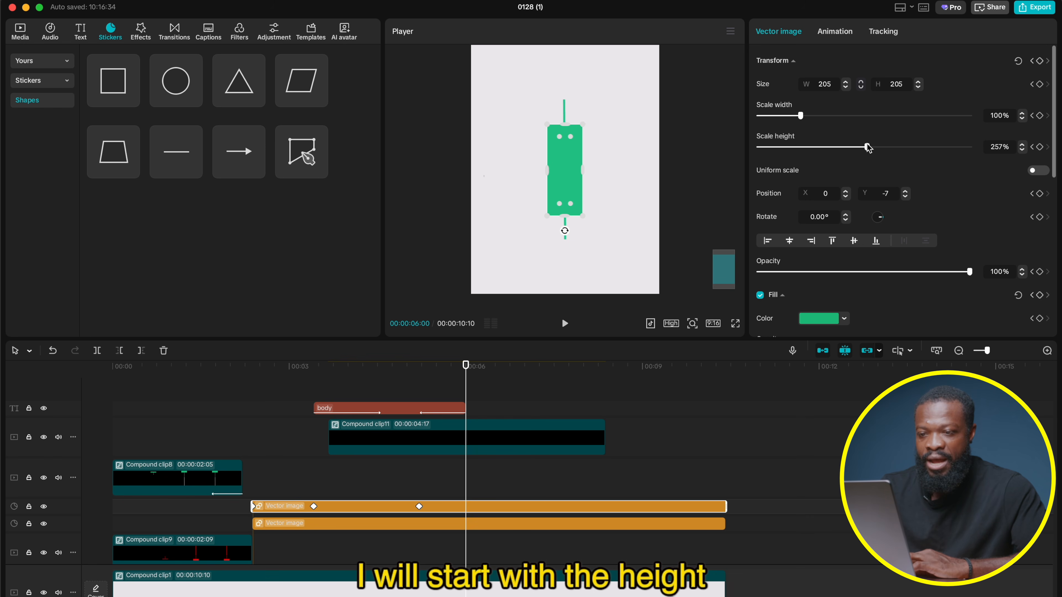
{"action": "left_click_drag", "start_coordinate": [867, 146], "coordinate": [799, 146]}
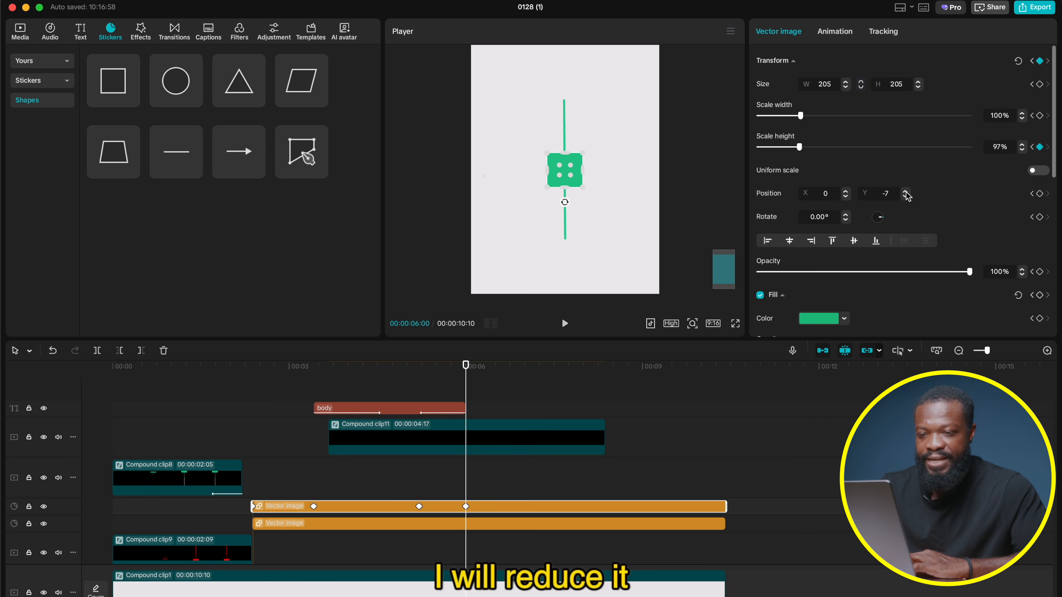
{"action": "left_click_drag", "start_coordinate": [905, 193], "coordinate": [906, 193]}
Step: Apply the Quad Ease preset curve to the rectangle's shrinking keyframes and play the animation back
{"action": "right_click", "coordinate": [465, 506]}
{"action": "left_click", "coordinate": [501, 551]}
{"action": "left_click", "coordinate": [723, 531]}
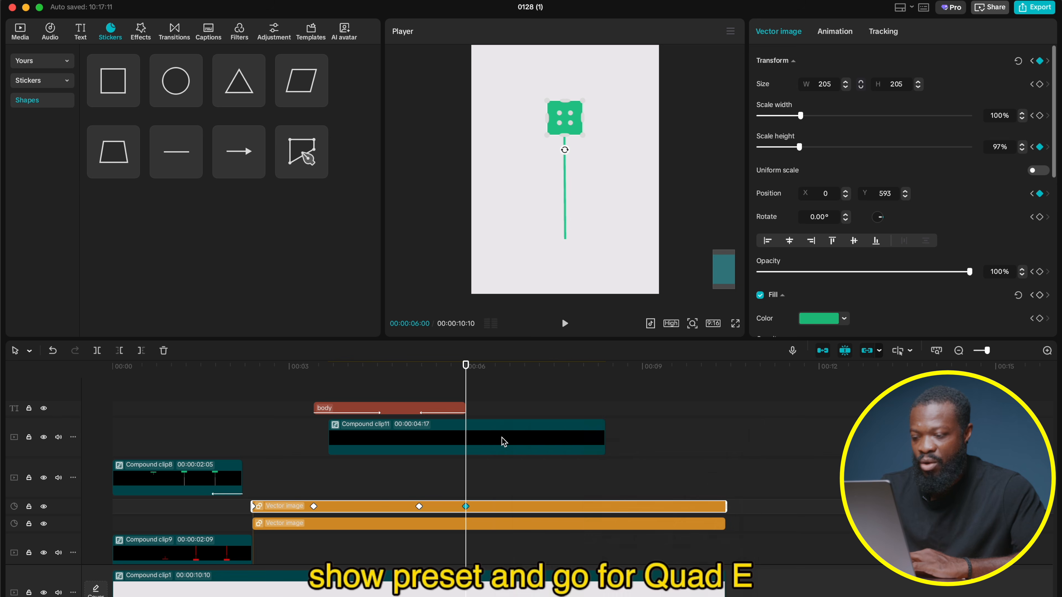
{"action": "left_click", "coordinate": [367, 487]}
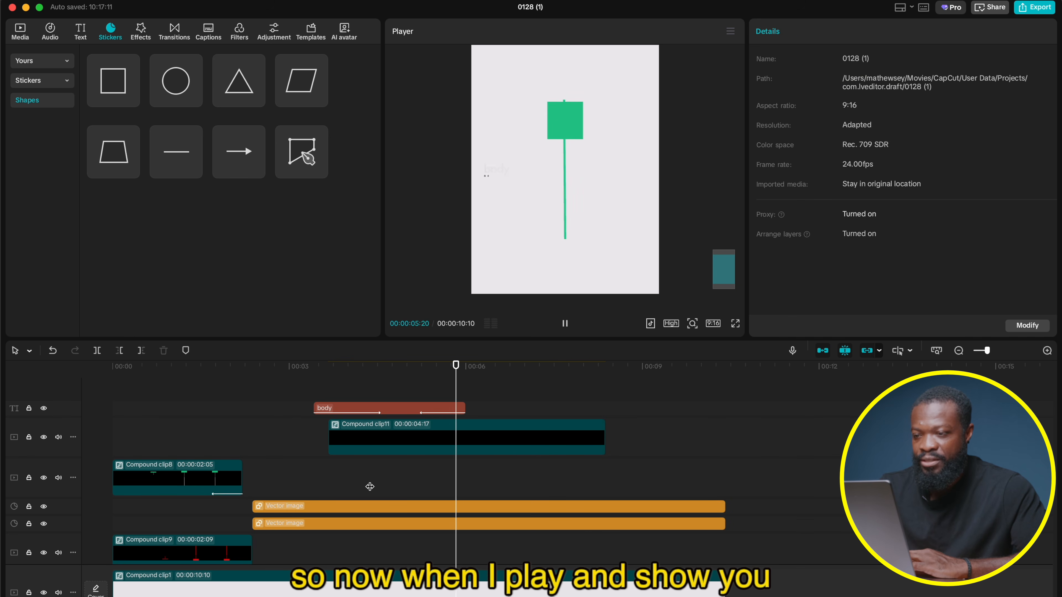
{"action": "key", "text": "space"}
Step: Add transform and fill keyframes to the green square at 00:00:06:02, two frames after its last keyframe
{"action": "left_click", "coordinate": [471, 506]}
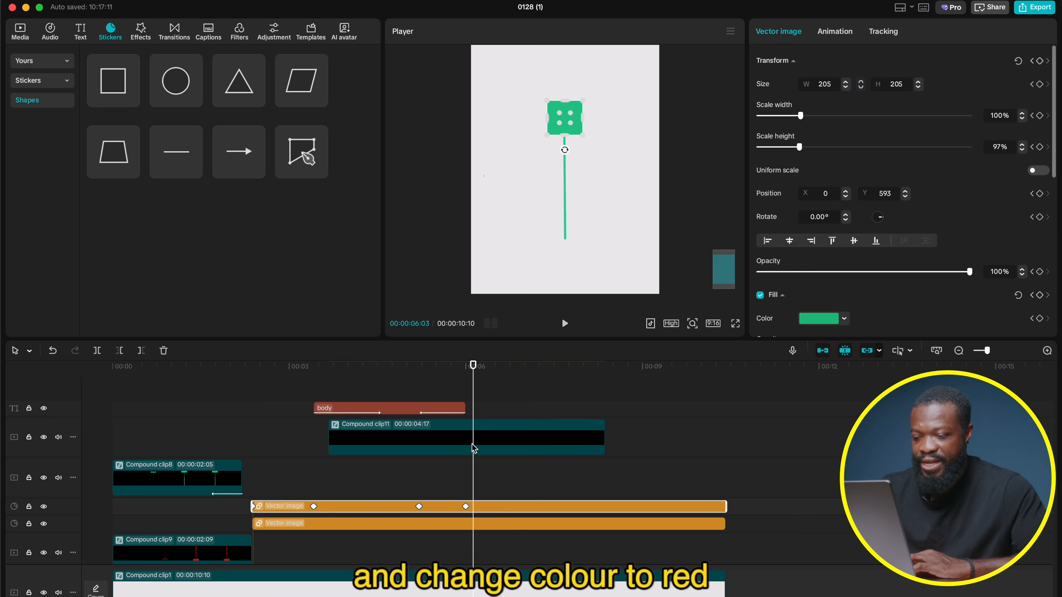
{"action": "left_click_drag", "start_coordinate": [472, 370], "coordinate": [465, 372]}
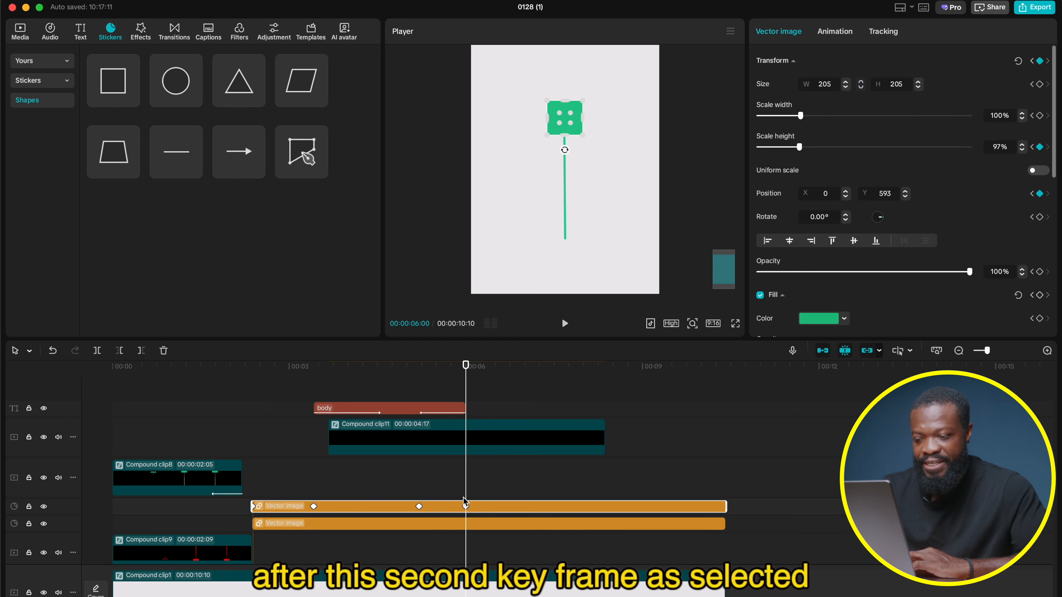
{"action": "key", "text": "Right"}
{"action": "key", "text": "Right"}
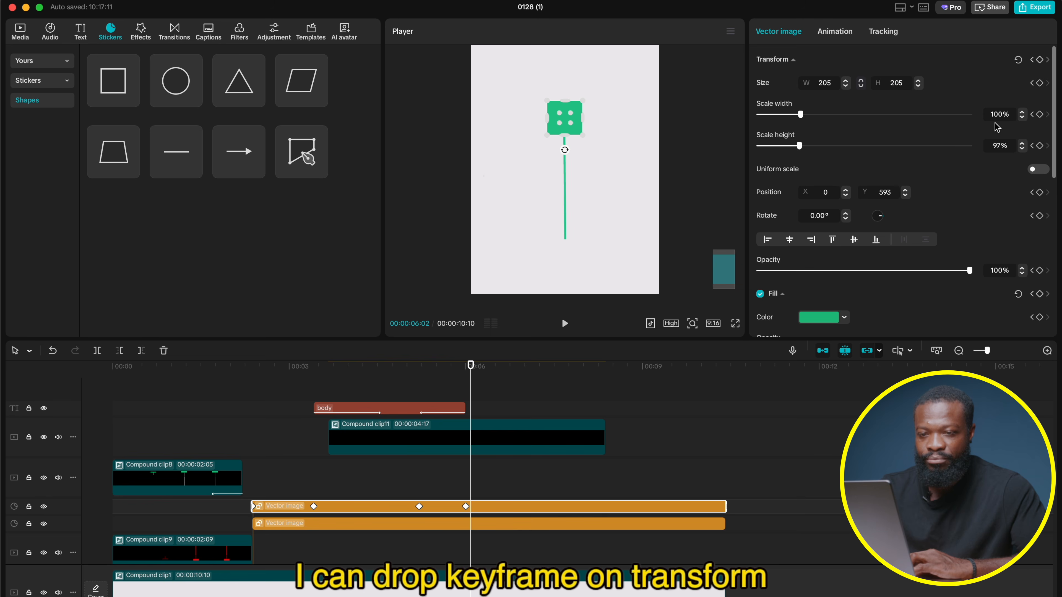
{"action": "left_click", "coordinate": [1039, 60]}
{"action": "scroll", "coordinate": [954, 269], "scroll_direction": "down", "scroll_amount": 3}
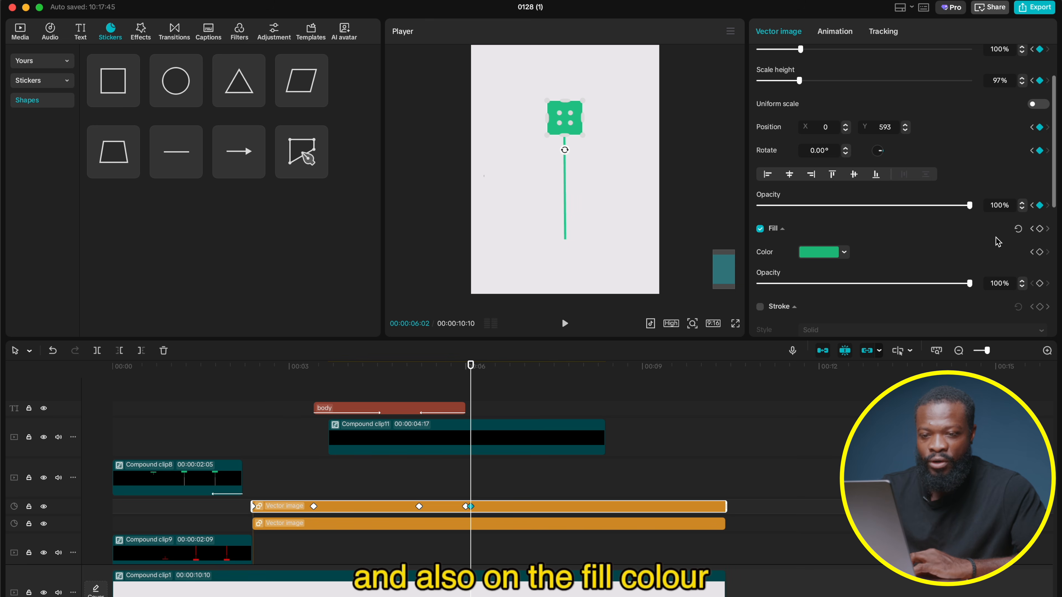
{"action": "left_click", "coordinate": [1042, 231]}
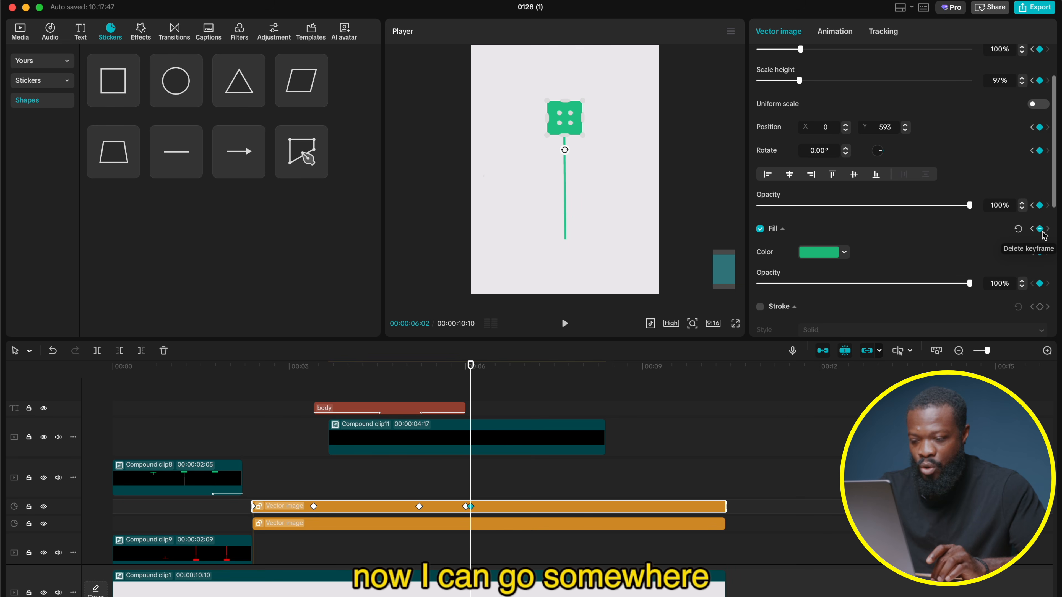
Step: At 00:00:07:03, set the square's position Y to -597 and its fill color to red
{"action": "key", "text": "shift+Right"}
{"action": "key", "text": "shift+Right"}
{"action": "key", "text": "Right"}
{"action": "key", "text": "Right"}
{"action": "key", "text": "Right"}
{"action": "key", "text": "Right"}
{"action": "key", "text": "Right"}
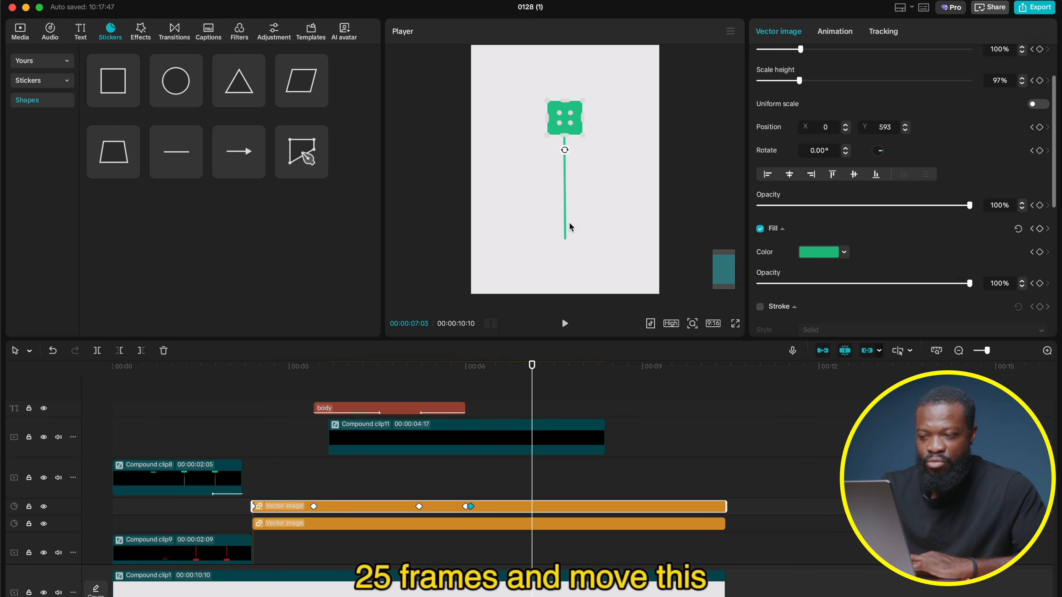
{"action": "left_click", "coordinate": [905, 131], "text": "shift"}
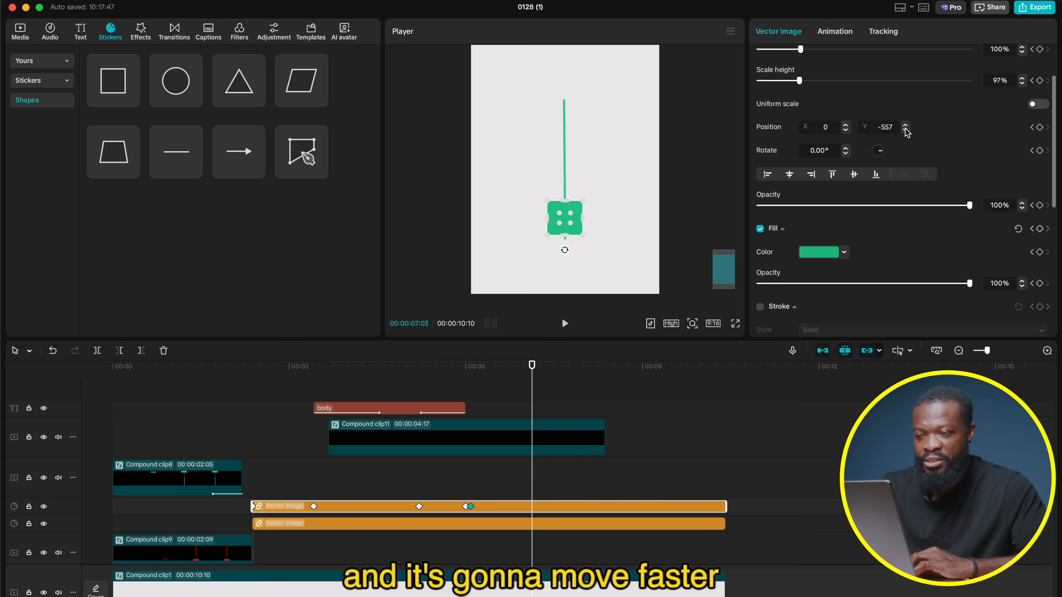
{"action": "left_click", "coordinate": [820, 252]}
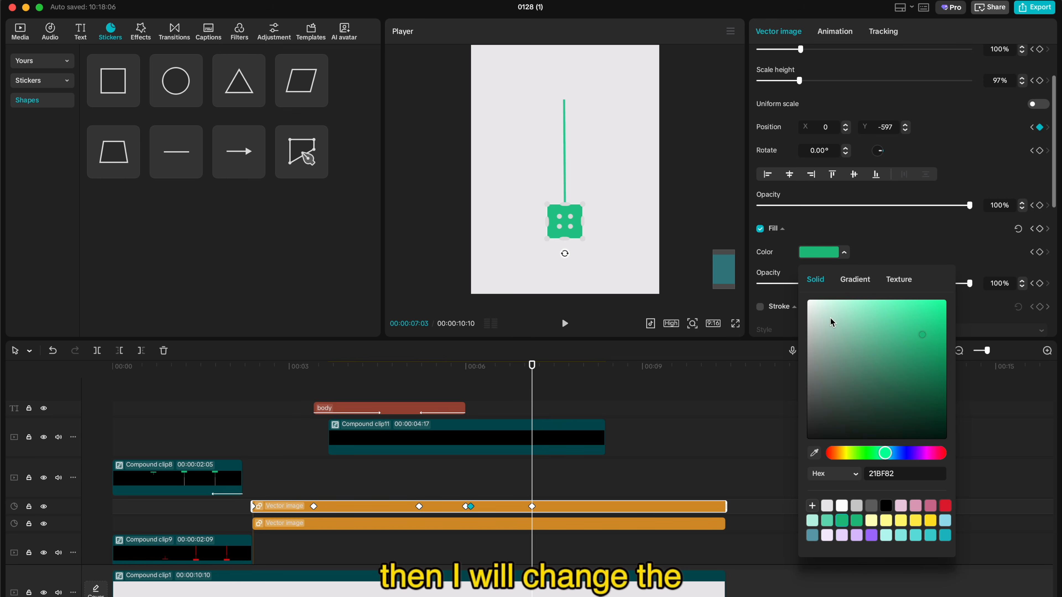
{"action": "left_click", "coordinate": [945, 506]}
Step: Apply the Quad Ease preset curve to the square's downward move and color change
{"action": "right_click", "coordinate": [533, 507]}
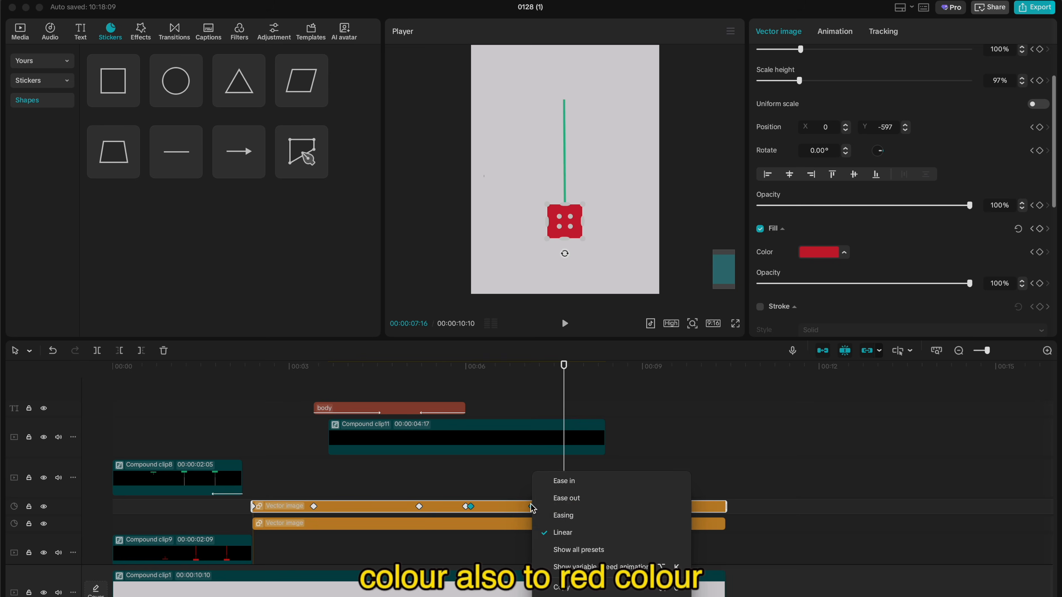
{"action": "left_click", "coordinate": [567, 548]}
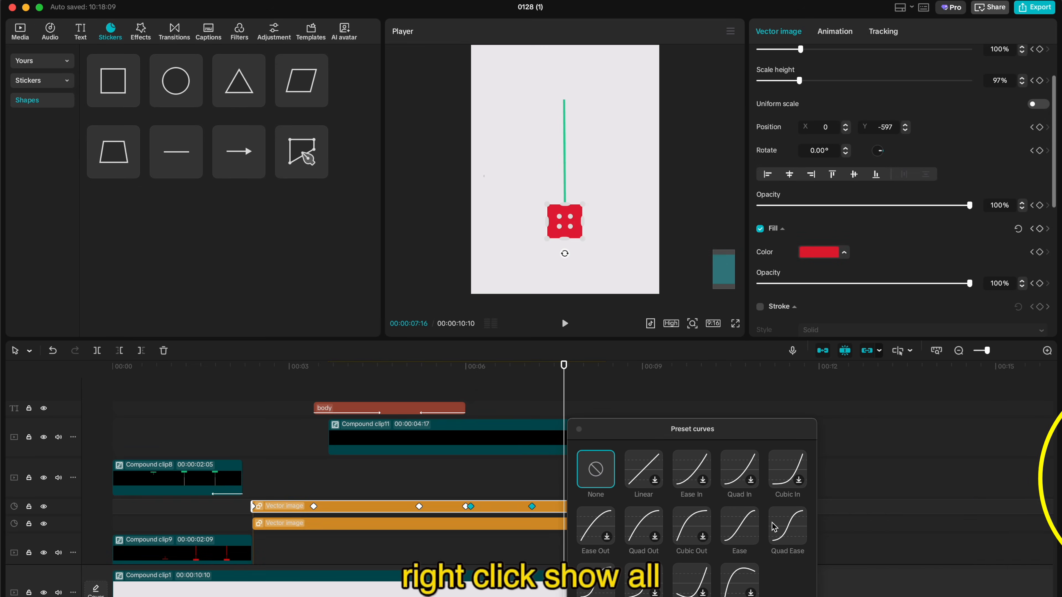
{"action": "left_click", "coordinate": [783, 532]}
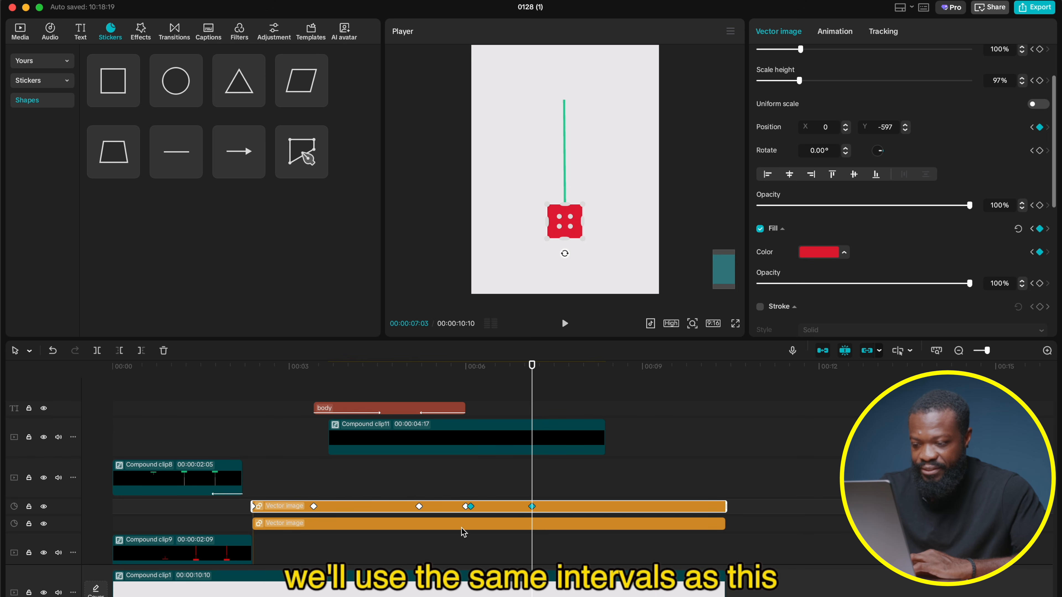
Step: Keyframe the line's stroke color at 00:00:06:02, and at 00:00:07:03 change it to the square's red
{"action": "left_click", "coordinate": [471, 373]}
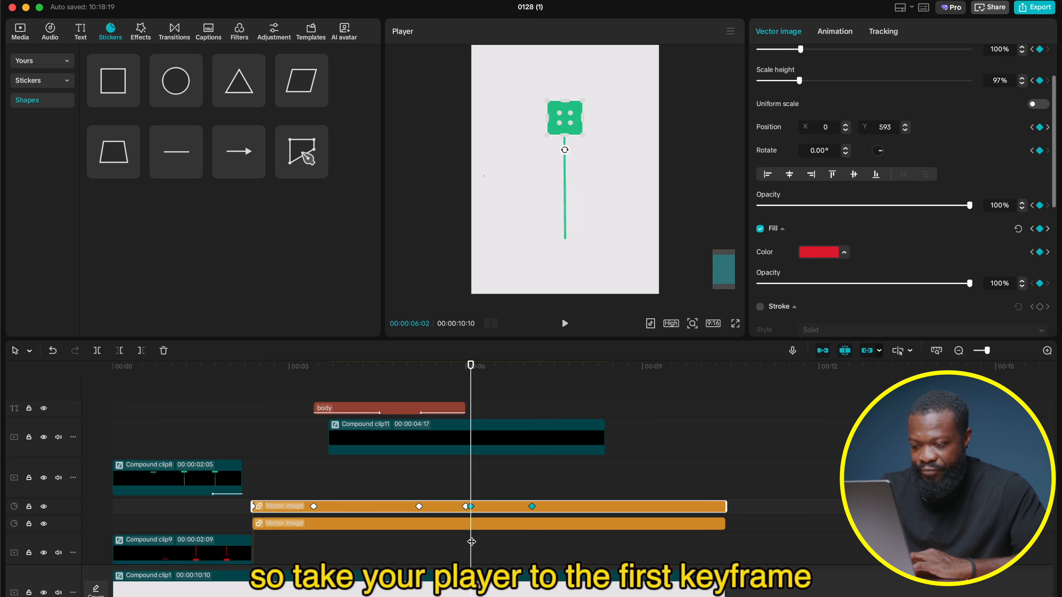
{"action": "left_click", "coordinate": [473, 525]}
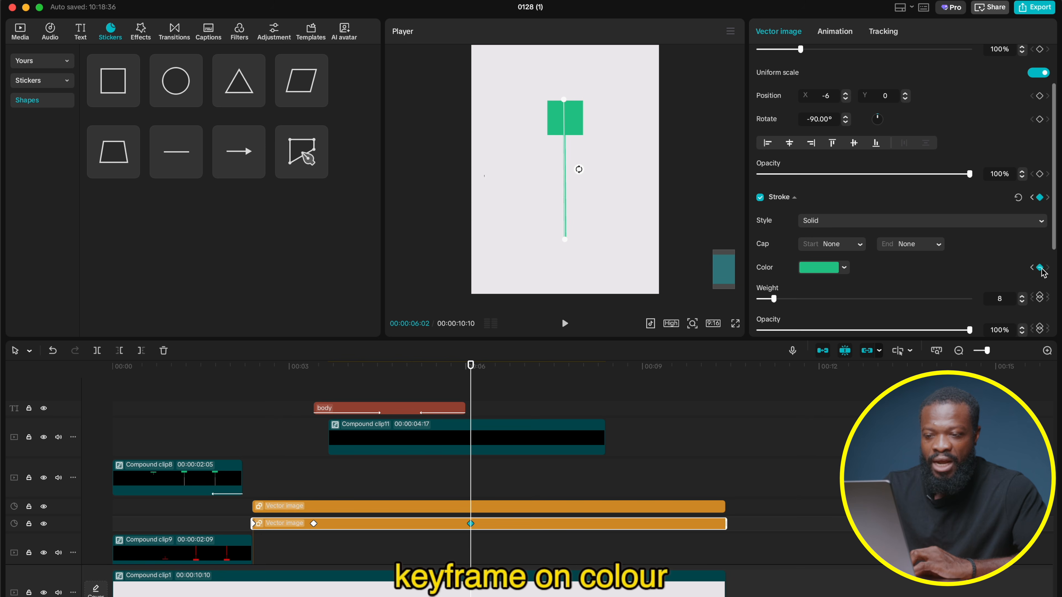
{"action": "left_click", "coordinate": [498, 506]}
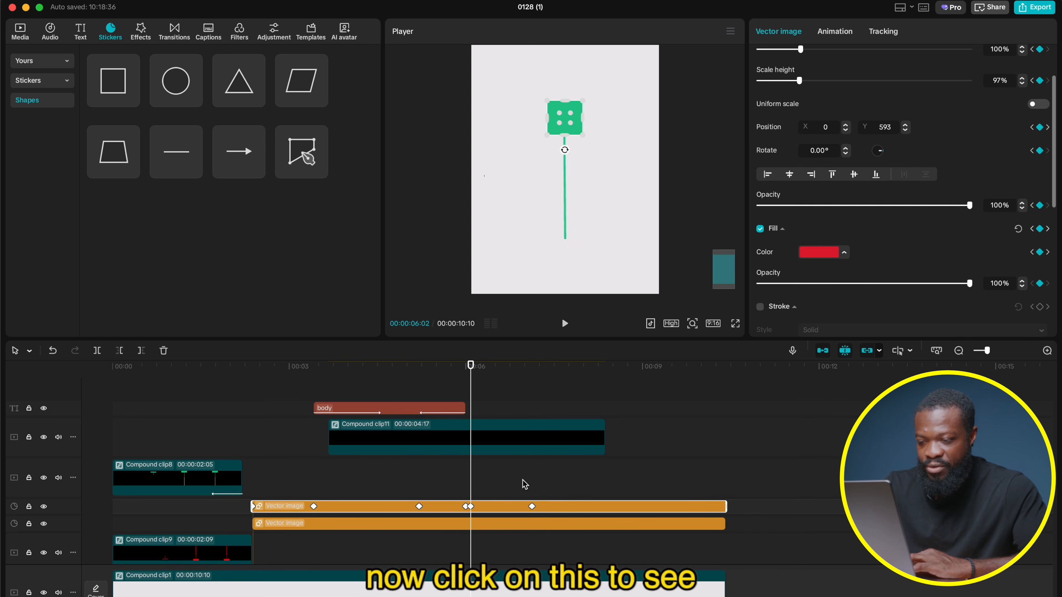
{"action": "left_click", "coordinate": [531, 376]}
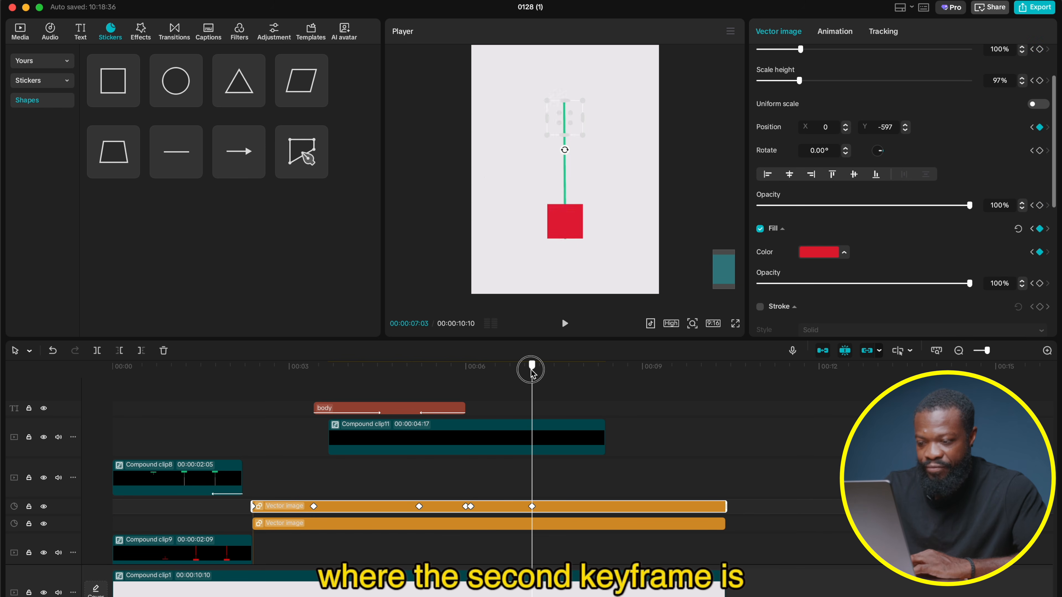
{"action": "left_click", "coordinate": [538, 528]}
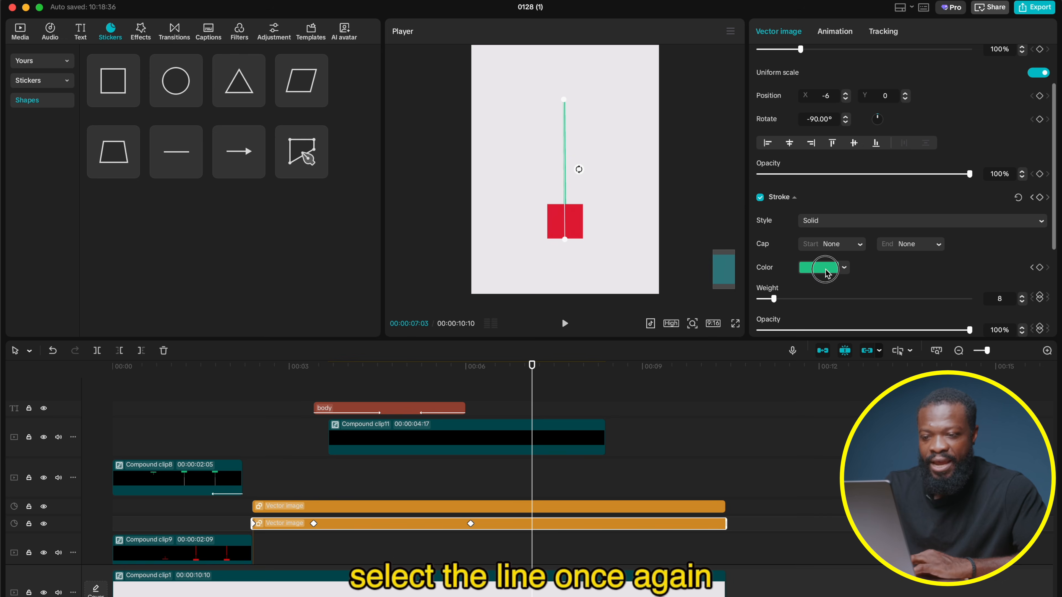
{"action": "left_click", "coordinate": [826, 271]}
{"action": "left_click", "coordinate": [776, 372]}
{"action": "left_click", "coordinate": [568, 218]}
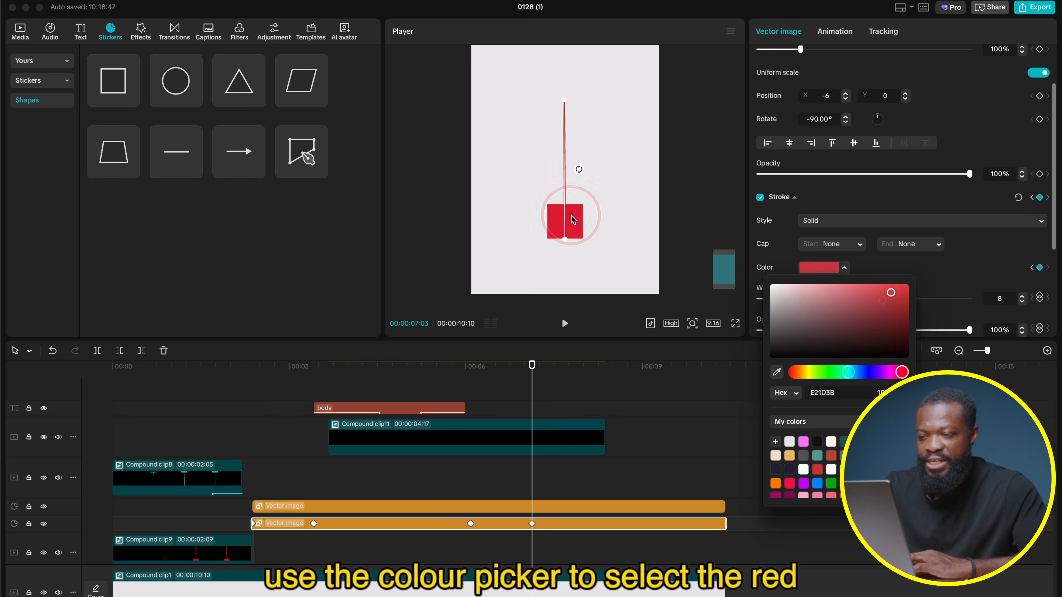
{"action": "left_click", "coordinate": [913, 272]}
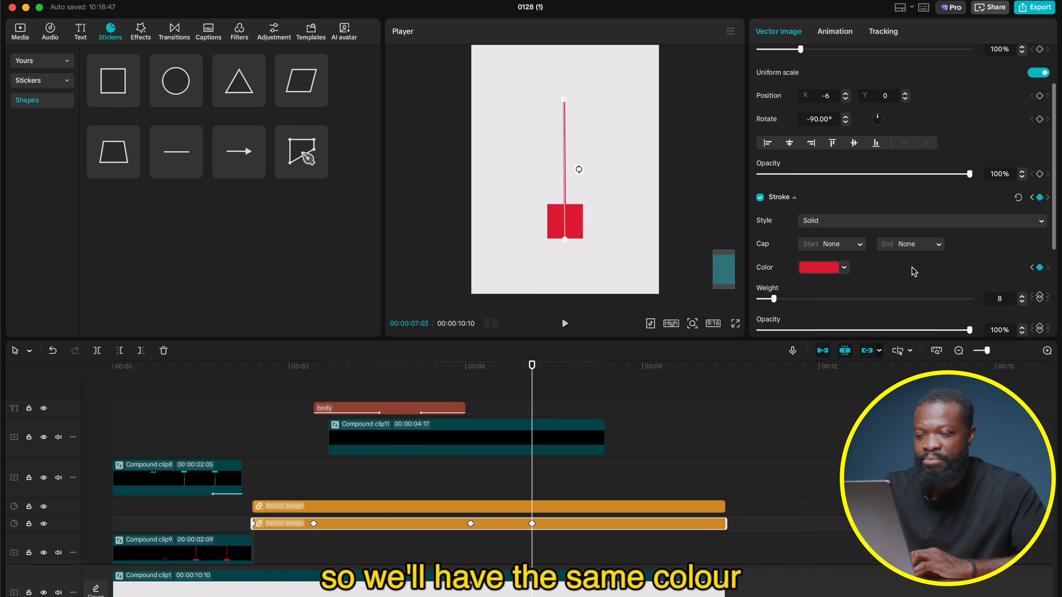
Step: Apply the Quad Ease preset curve to the line's color change from green to red
{"action": "right_click", "coordinate": [531, 524]}
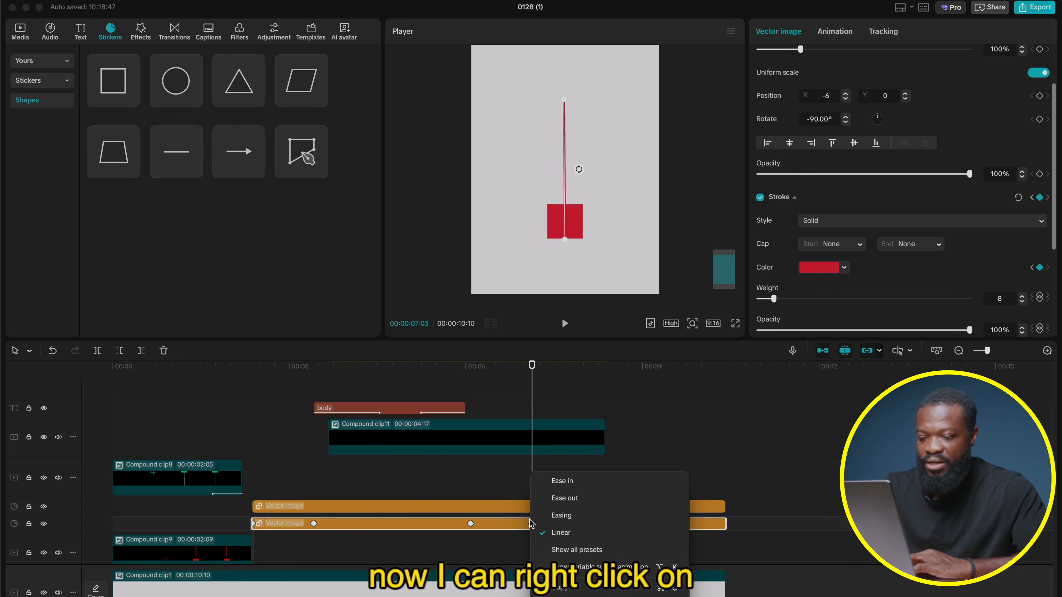
{"action": "left_click", "coordinate": [562, 547]}
{"action": "left_click", "coordinate": [786, 528]}
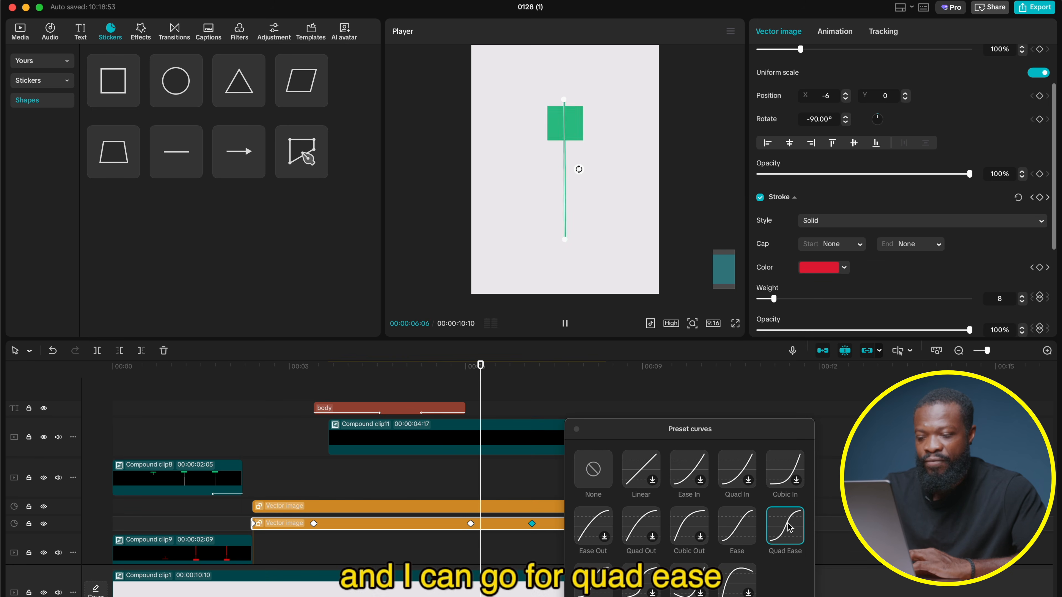
{"action": "left_click", "coordinate": [492, 408]}
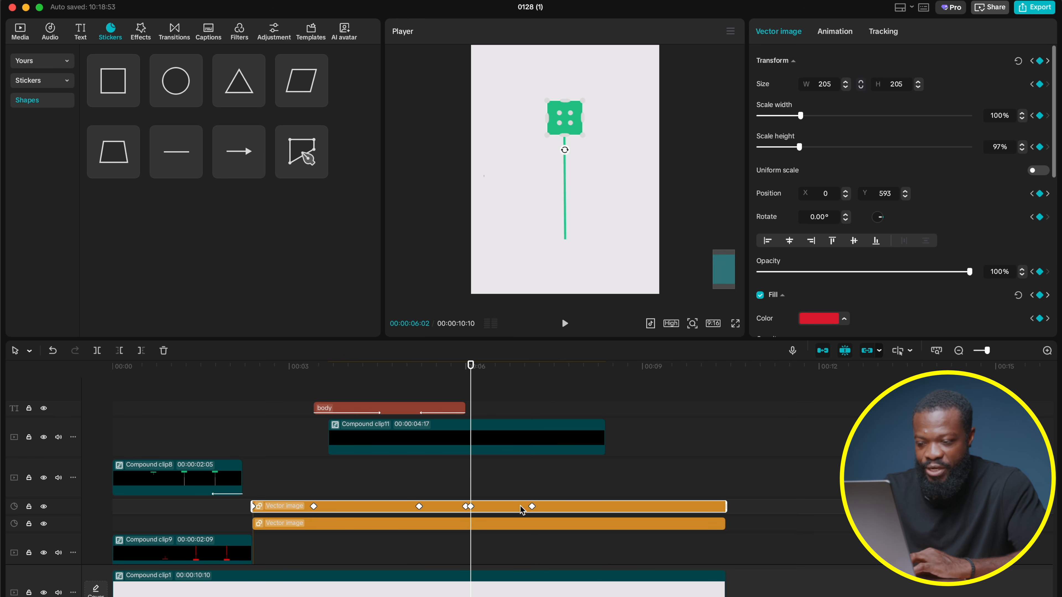
Step: Add markers to the background Compound clip1 at 00:00:06:02 and 00:00:07:03, matching the square's last two keyframes
{"action": "left_click", "coordinate": [478, 586]}
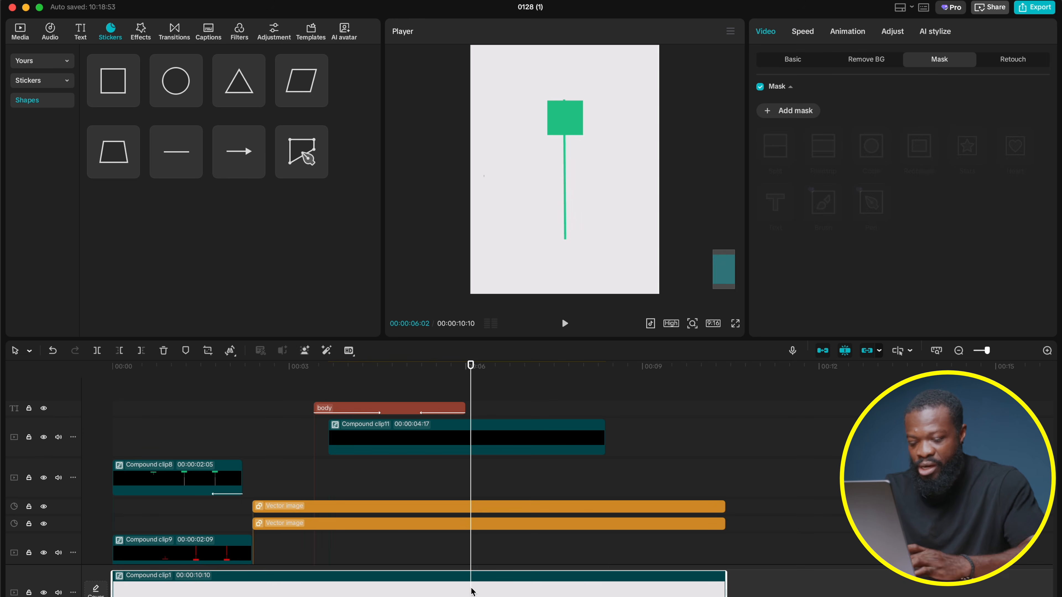
{"action": "key", "text": "m"}
{"action": "left_click", "coordinate": [517, 507]}
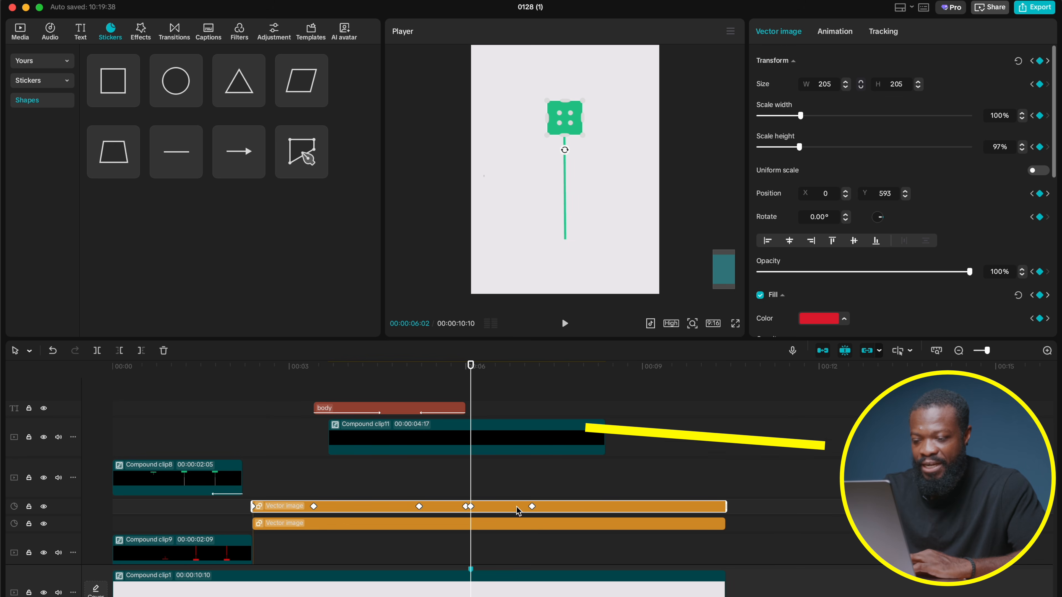
{"action": "left_click", "coordinate": [536, 366]}
{"action": "left_click_drag", "start_coordinate": [537, 366], "coordinate": [534, 368]}
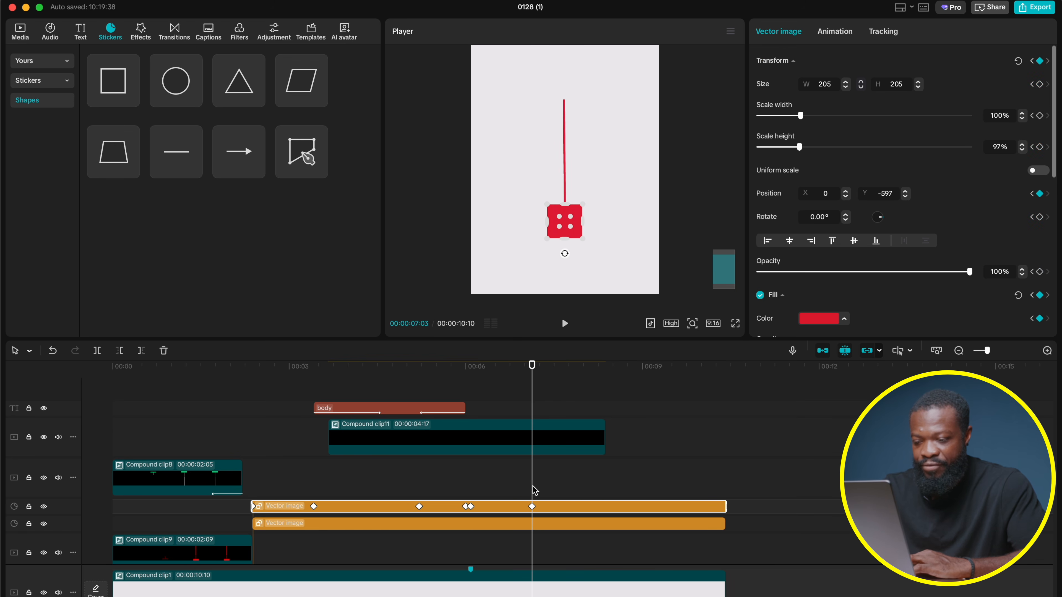
{"action": "left_click", "coordinate": [535, 591]}
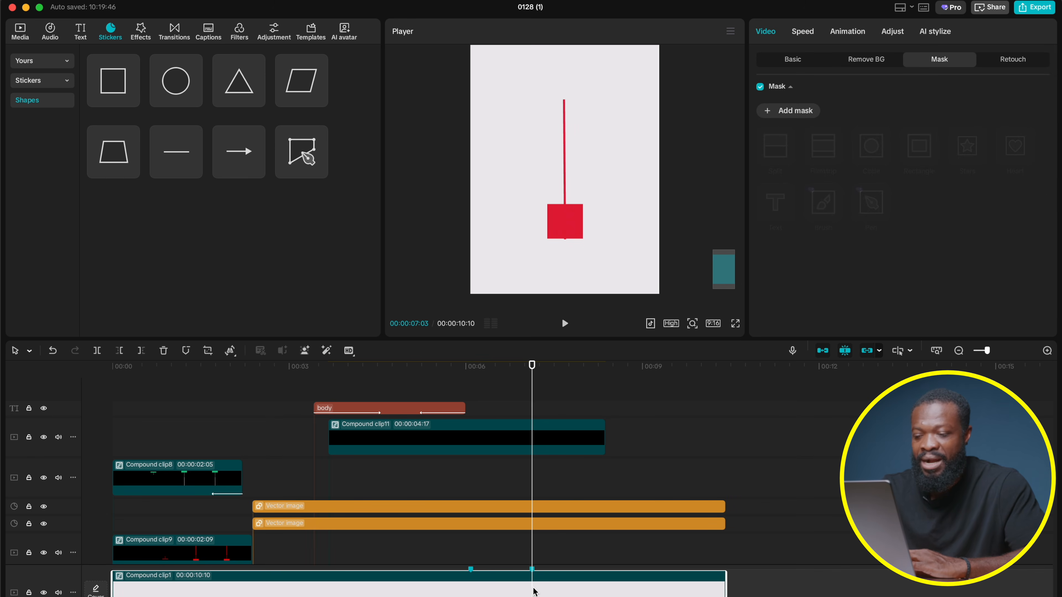
Step: Add an arrow shape to the timeline at 00:00:06:02 with a stroke weight of 8 and a dark red color
{"action": "left_click", "coordinate": [470, 569]}
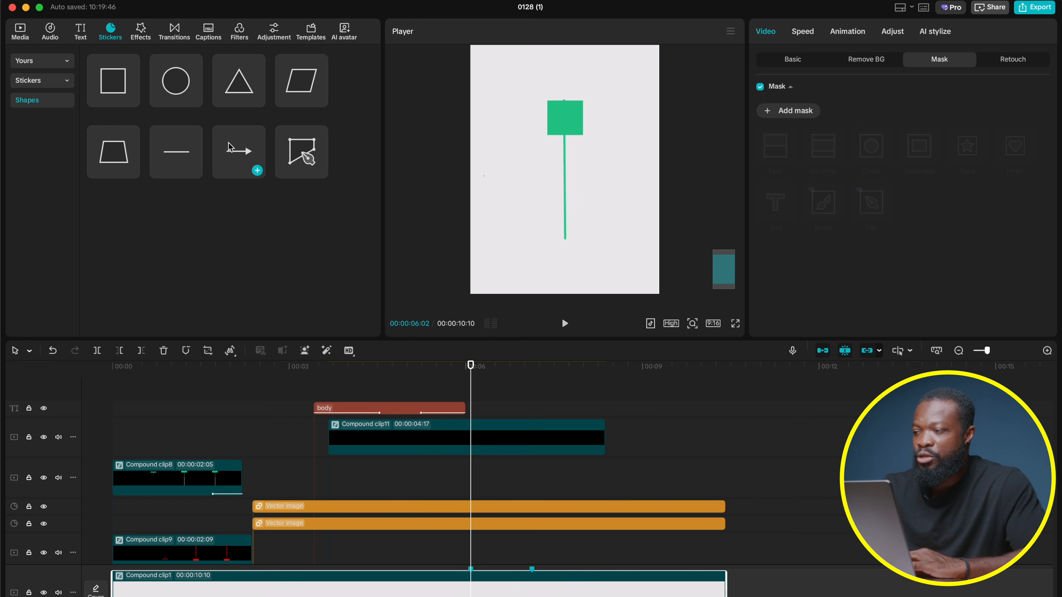
{"action": "left_click_drag", "start_coordinate": [228, 145], "coordinate": [473, 483]}
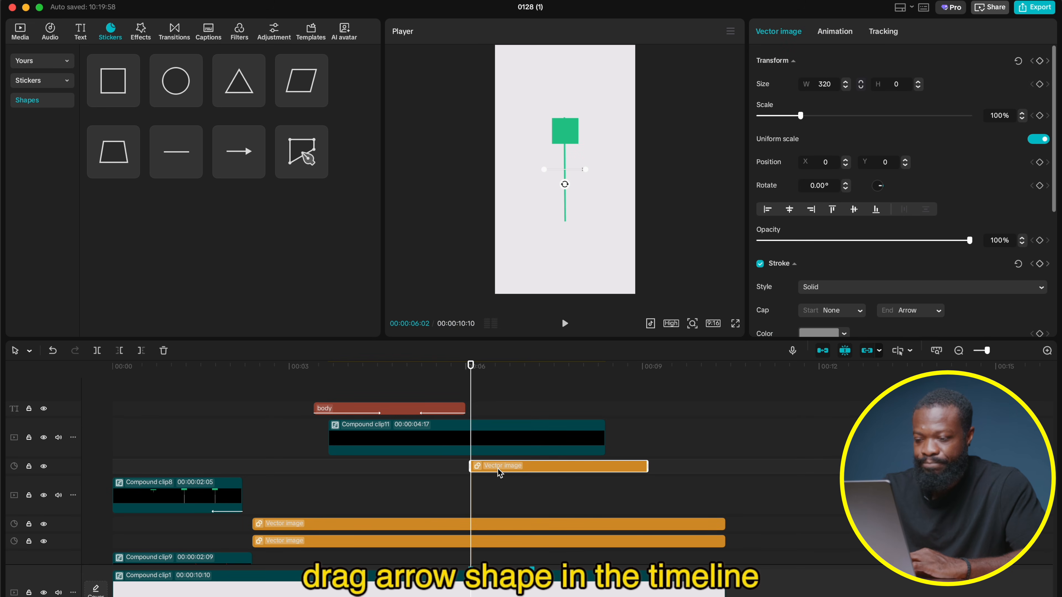
{"action": "scroll", "coordinate": [818, 255], "scroll_direction": "down", "scroll_amount": 3}
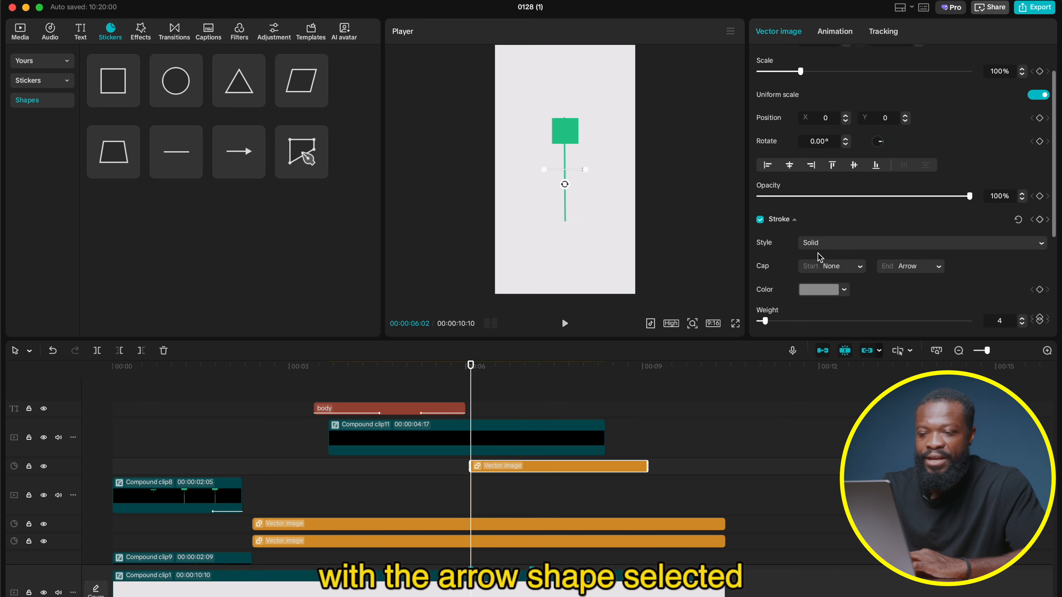
{"action": "left_click", "coordinate": [993, 287]}
{"action": "type", "text": "8"}
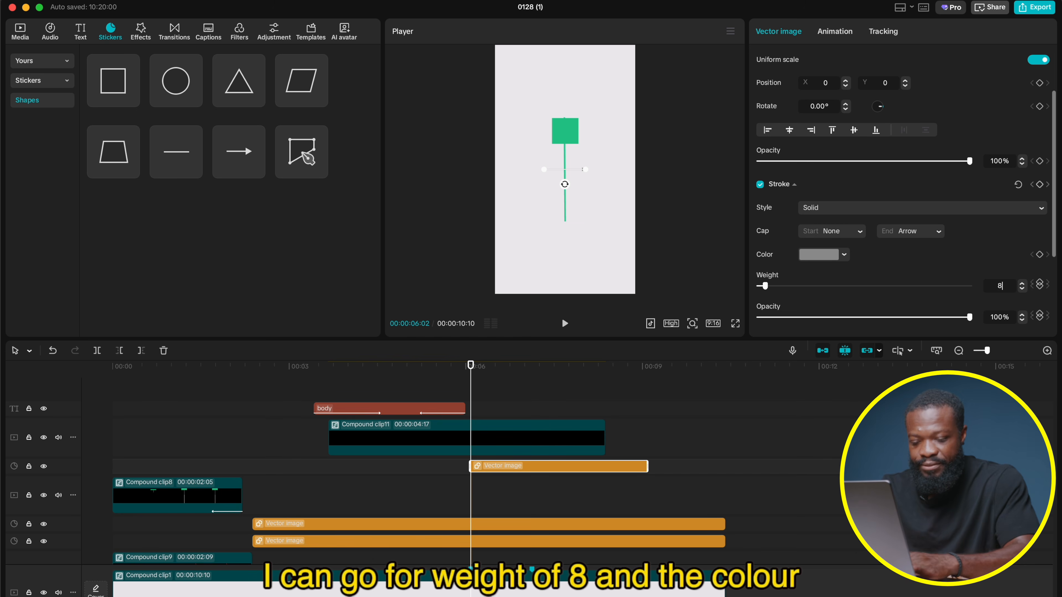
{"action": "left_click", "coordinate": [811, 256]}
{"action": "left_click", "coordinate": [873, 456]}
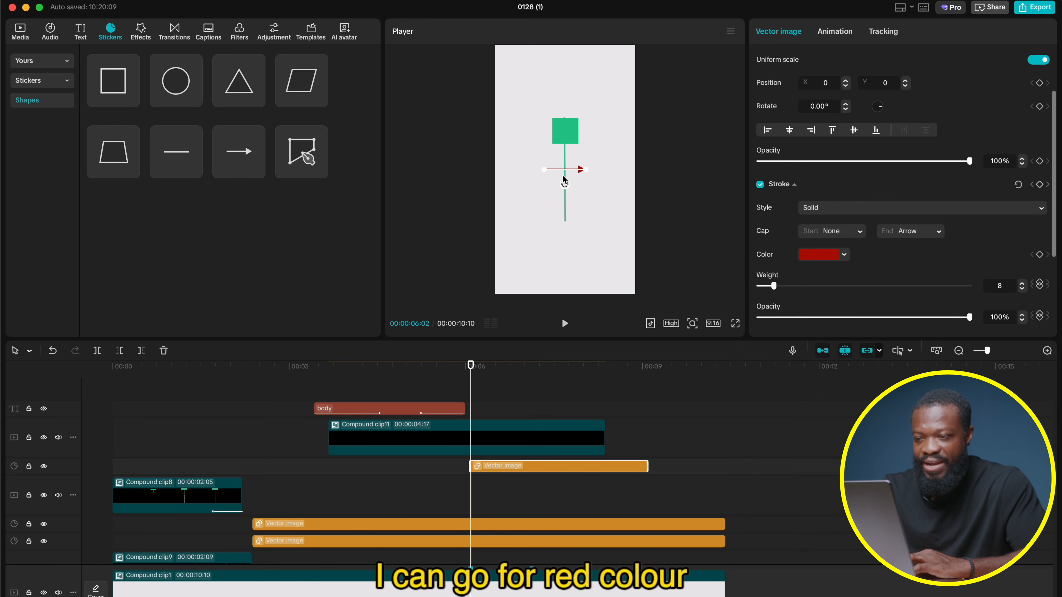
Step: Rotate the arrow to about 90° so it points down, place it beside the green square at about X -434, Y 702, and shorten it to about 77
{"action": "left_click_drag", "start_coordinate": [564, 182], "coordinate": [536, 181]}
{"action": "left_click_drag", "start_coordinate": [563, 167], "coordinate": [537, 149]}
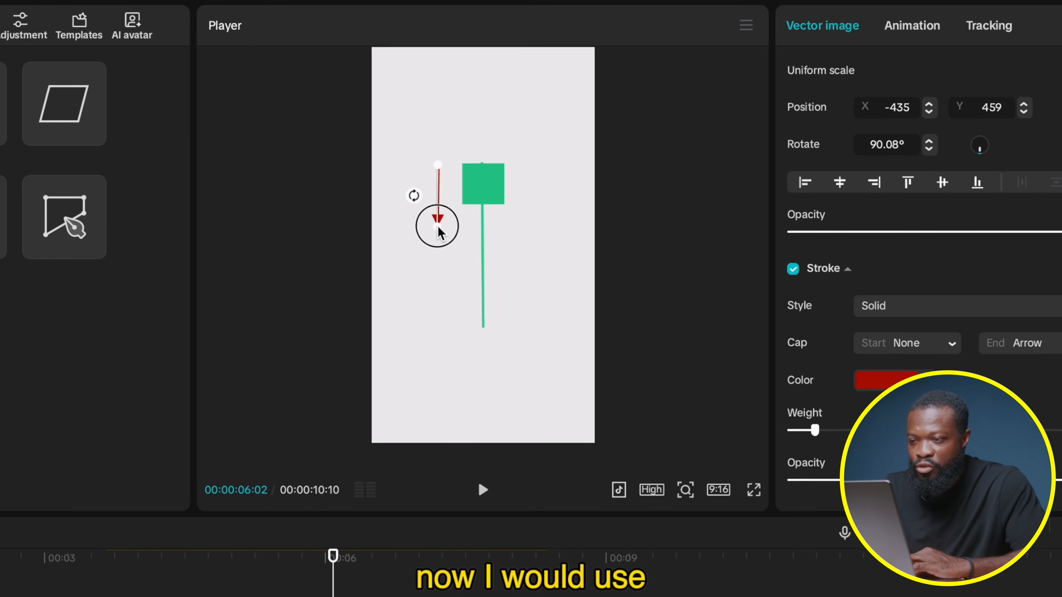
{"action": "left_click_drag", "start_coordinate": [437, 213], "coordinate": [437, 182]}
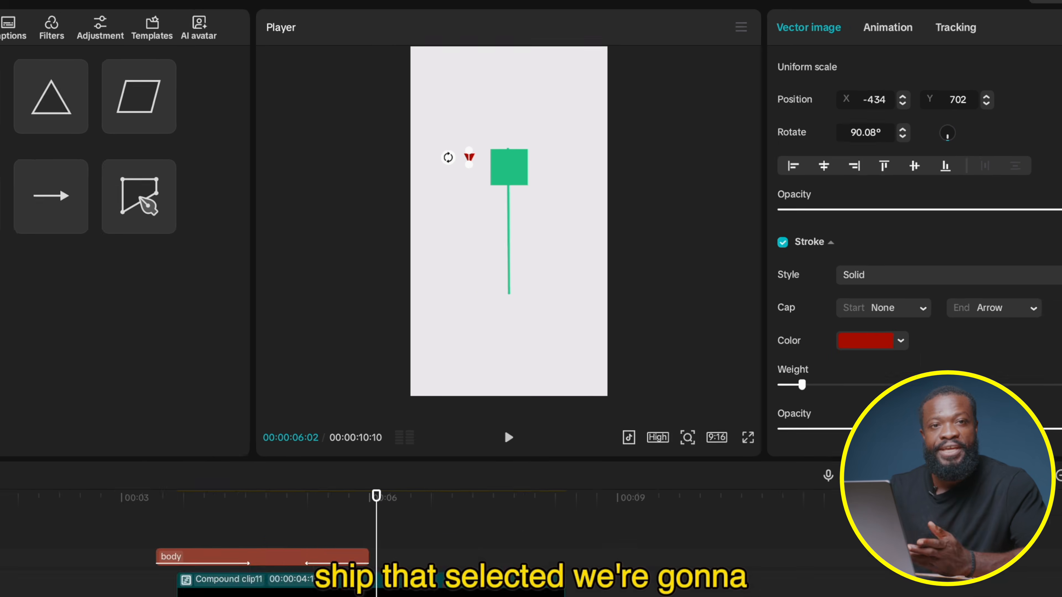
Step: Keyframe the arrow's size at 00:00:06:02, and at 00:00:07:03 increase its width to 1494 with a second size keyframe
{"action": "scroll", "coordinate": [895, 123], "scroll_direction": "up", "scroll_amount": 3}
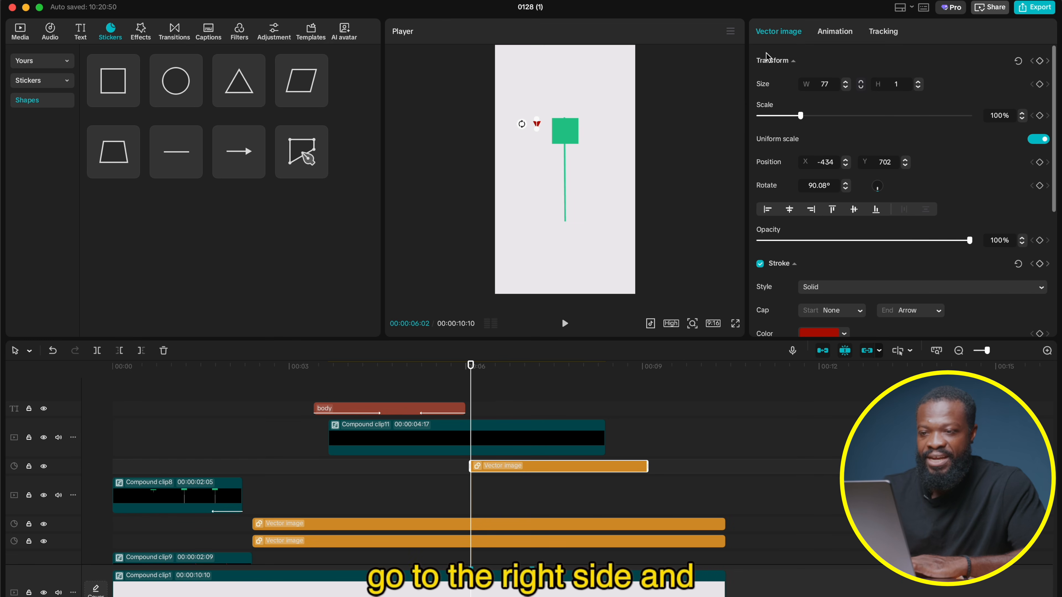
{"action": "left_click", "coordinate": [1039, 84]}
{"action": "left_click_drag", "start_coordinate": [519, 371], "coordinate": [531, 371]}
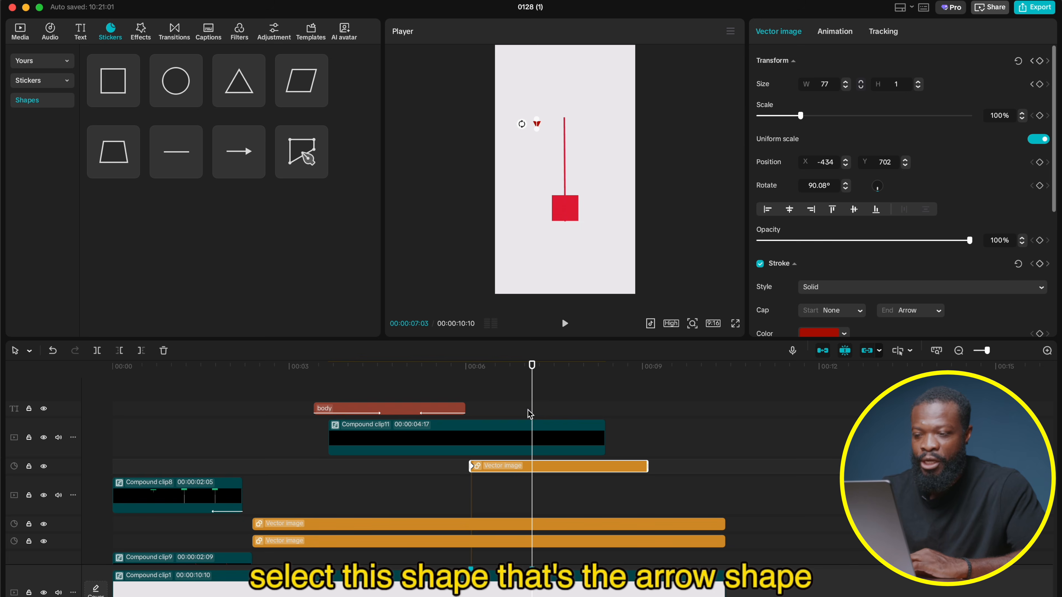
{"action": "left_click_drag", "start_coordinate": [537, 133], "coordinate": [538, 141]}
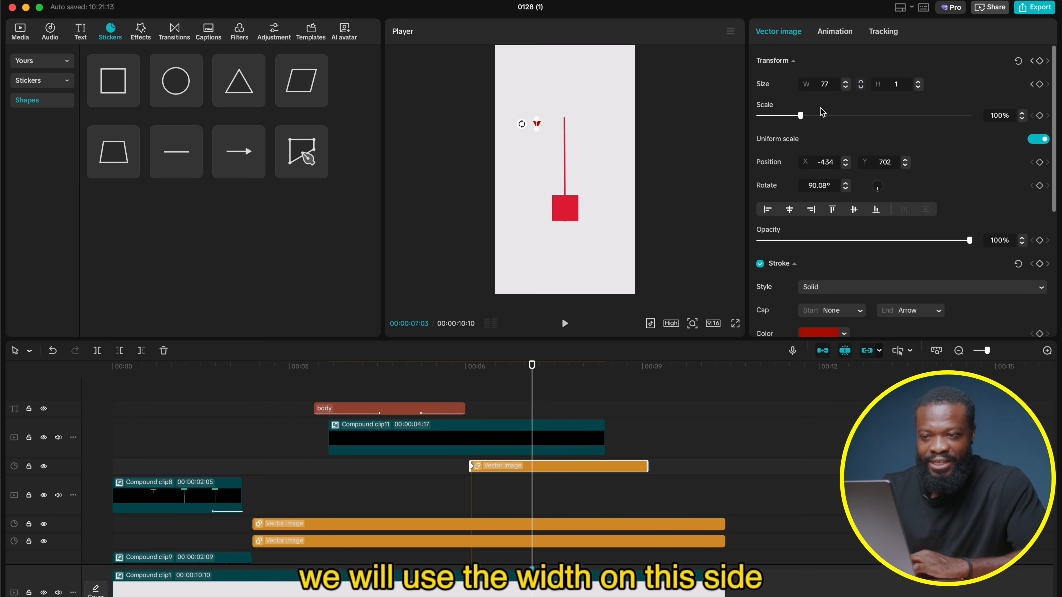
{"action": "left_click", "coordinate": [847, 83]}
{"action": "left_click", "coordinate": [847, 83]}
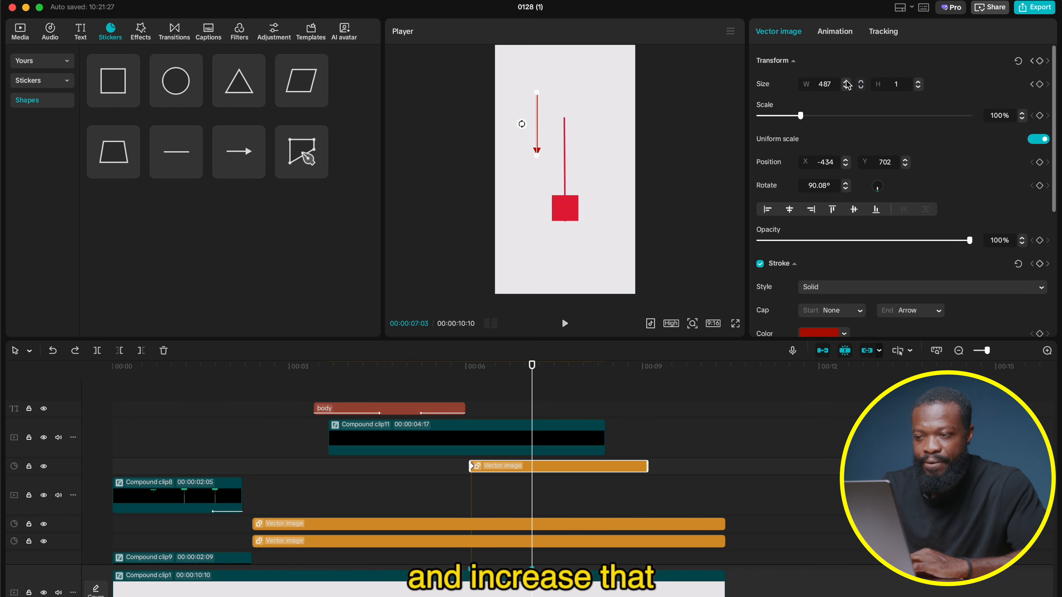
{"action": "left_click", "coordinate": [846, 83]}
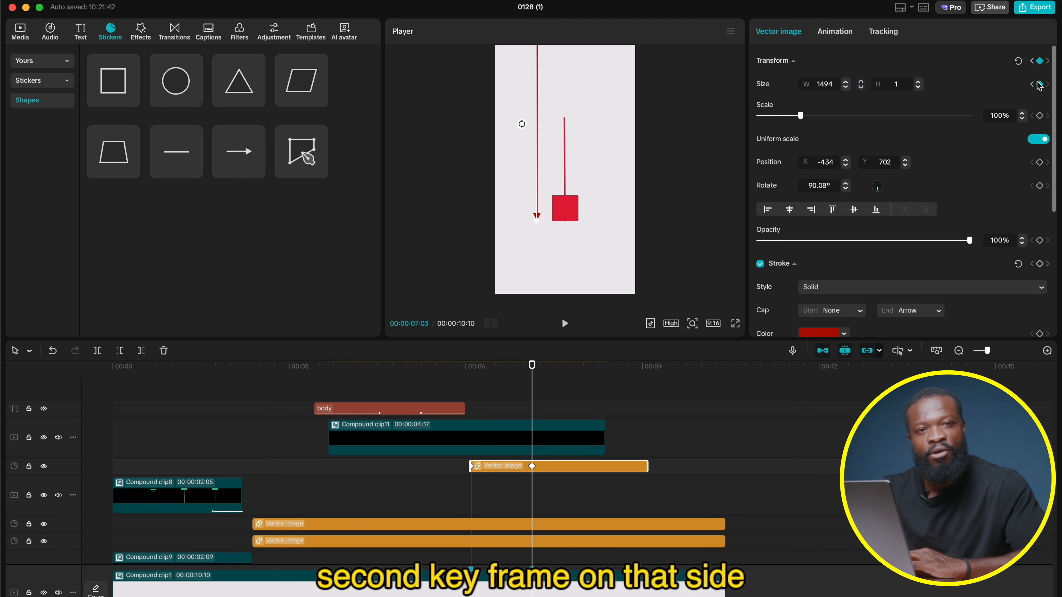
Step: Play back the arrow's lengthening animation from 00:00:06:02
{"action": "left_click", "coordinate": [468, 379]}
{"action": "key", "text": "space"}
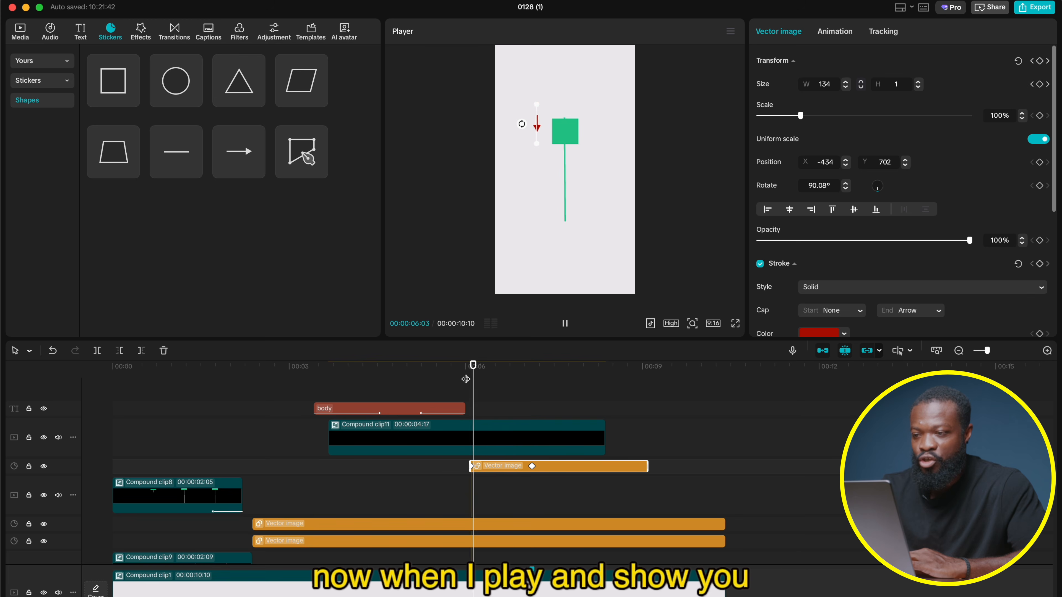
{"action": "left_click", "coordinate": [469, 379]}
{"action": "key", "text": "space"}
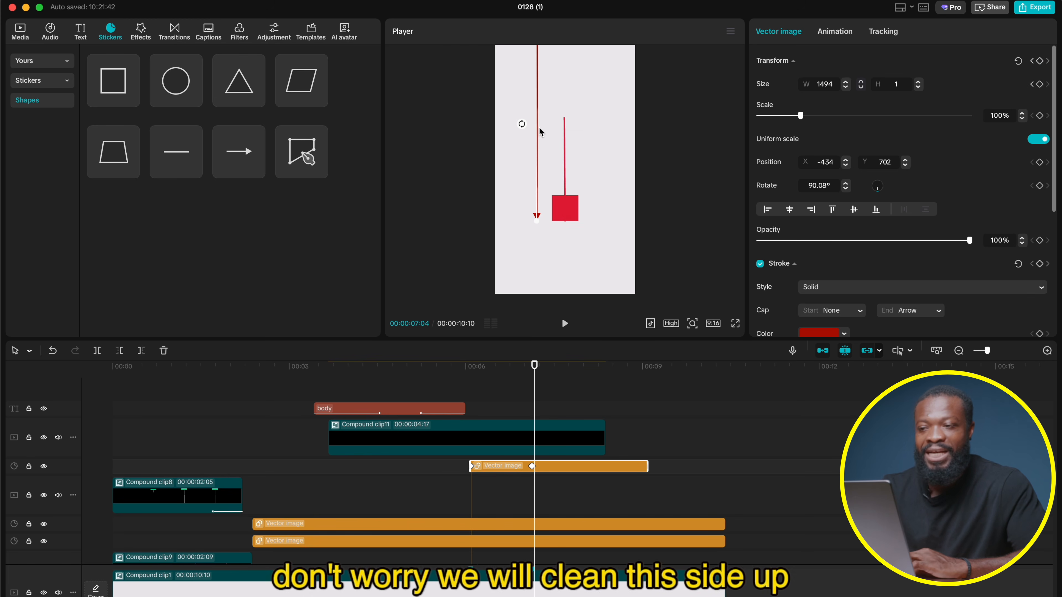
Step: Apply the S-shaped preset curve that follows Quad Ease to the arrow's second size keyframe
{"action": "left_click", "coordinate": [532, 465]}
{"action": "right_click", "coordinate": [532, 465]}
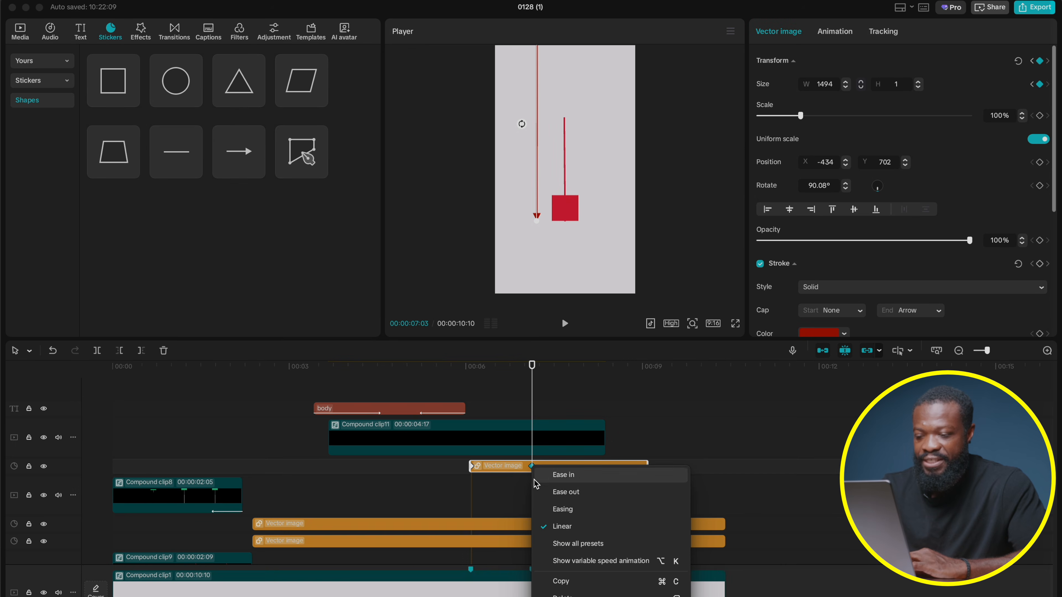
{"action": "left_click", "coordinate": [576, 544]}
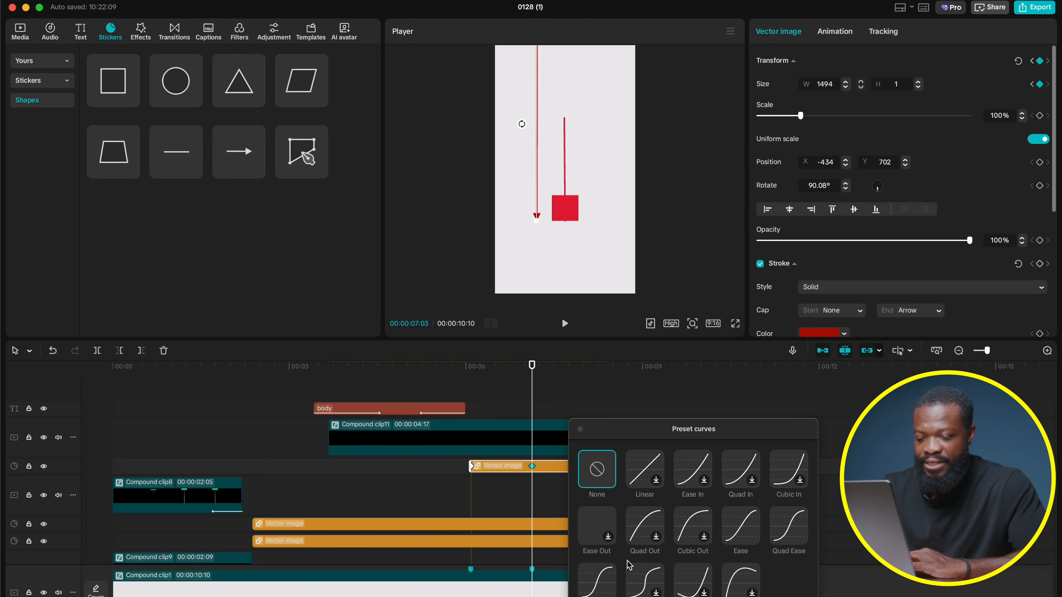
{"action": "left_click", "coordinate": [599, 591]}
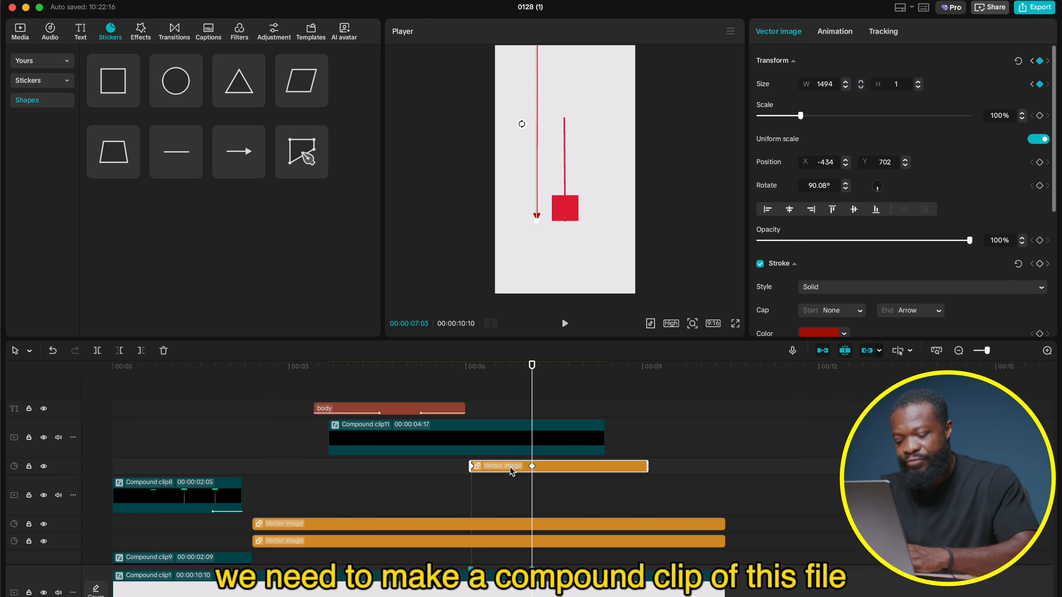
Step: Turn the arrow into a compound clip and add a Split mask that hides it above the line's upper end
{"action": "key", "text": "alt+g"}
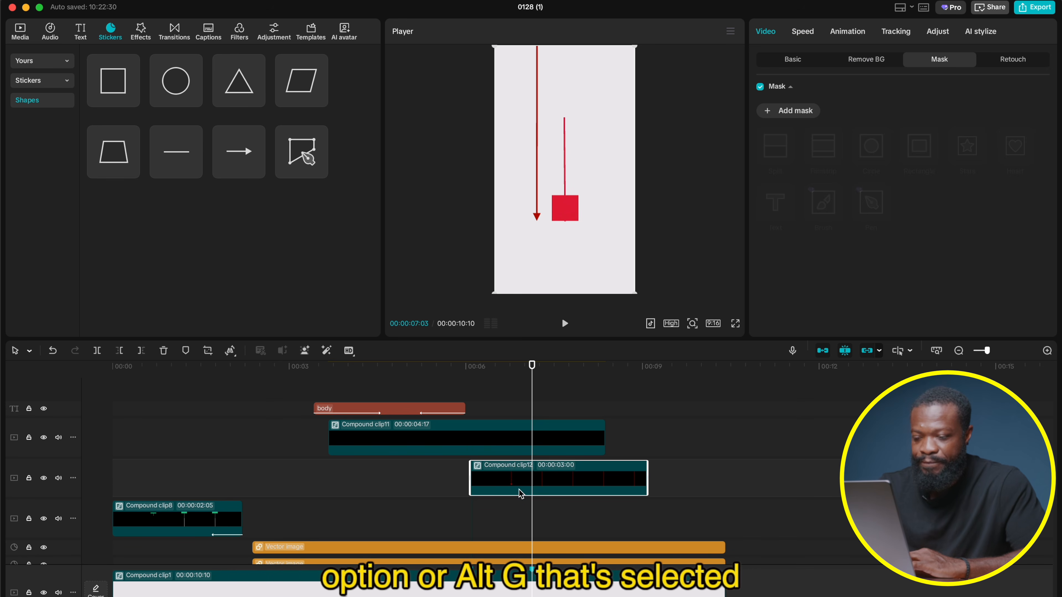
{"action": "left_click", "coordinate": [767, 116]}
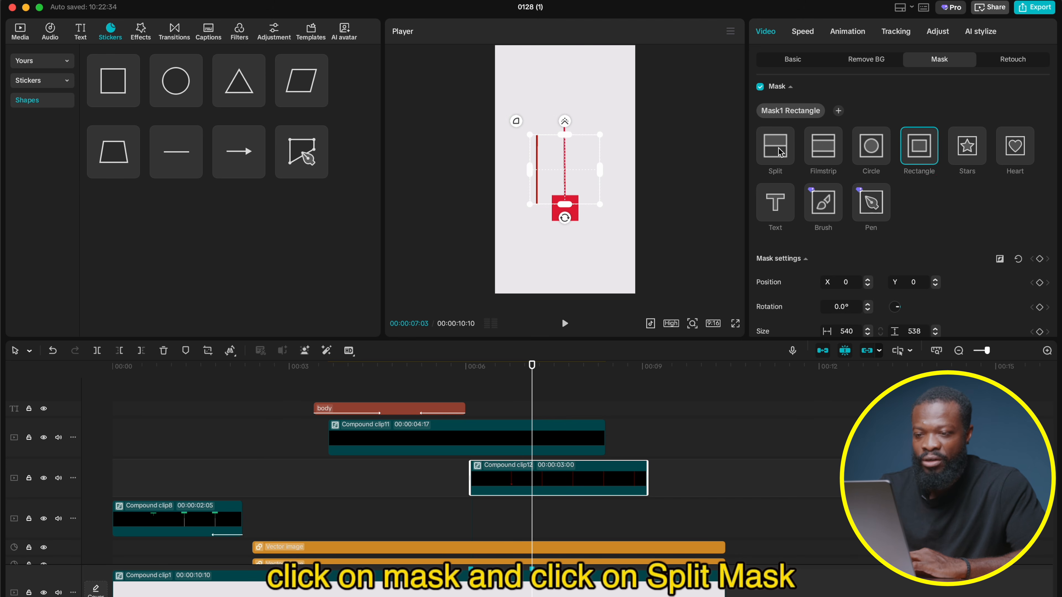
{"action": "left_click", "coordinate": [778, 152]}
{"action": "left_click_drag", "start_coordinate": [565, 183], "coordinate": [573, 120]}
Step: Play back the masked arrow animation alongside the falling square from 00:00:06:02
{"action": "left_click", "coordinate": [478, 384]}
{"action": "left_click", "coordinate": [470, 383]}
{"action": "key", "text": "space"}
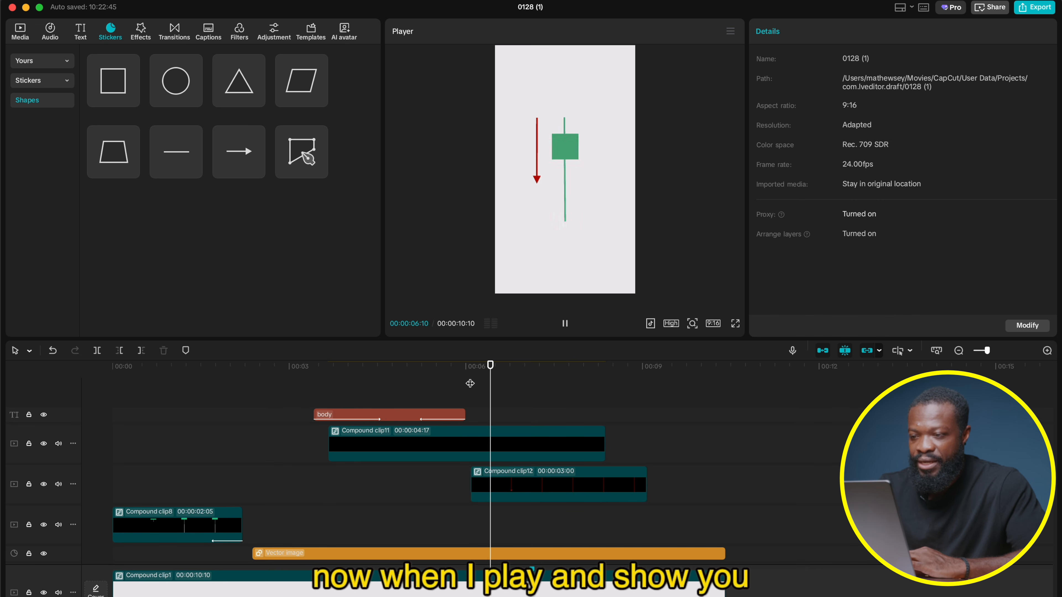
{"action": "left_click", "coordinate": [470, 383]}
{"action": "key", "text": "space"}
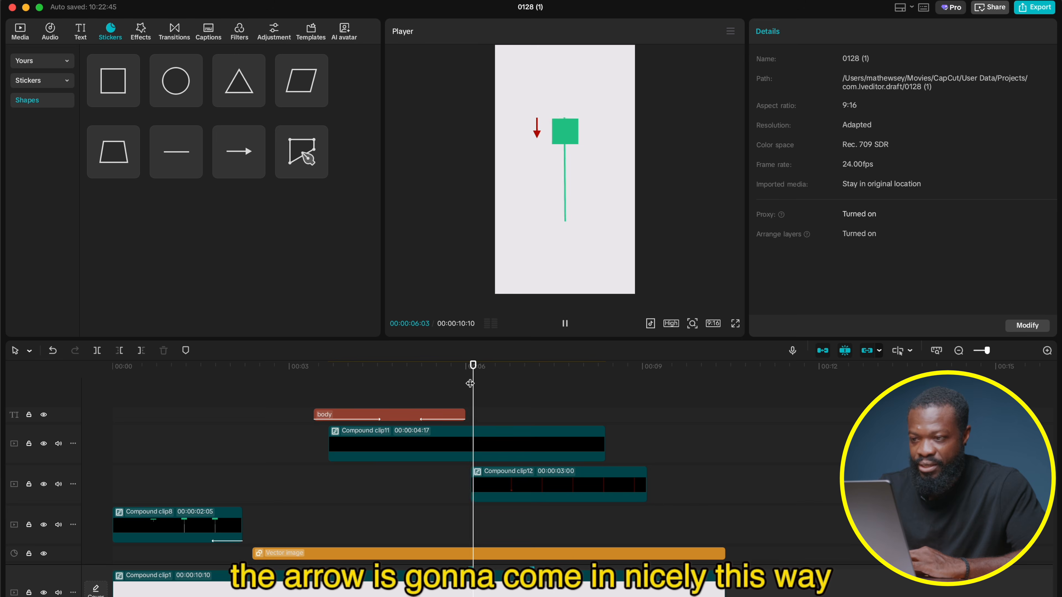
Step: Keyframe the arrow clip's Split mask position at 00:00:06:20, and lower the mask to X -34, Y -333 at 00:00:07:23
{"action": "left_click", "coordinate": [469, 383]}
{"action": "left_click", "coordinate": [550, 498]}
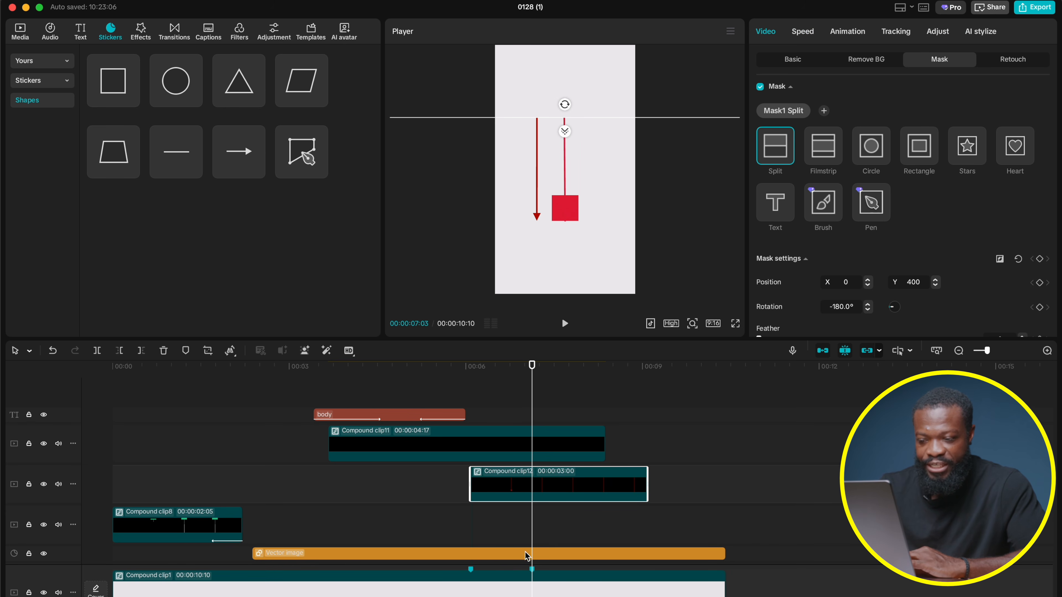
{"action": "left_click_drag", "start_coordinate": [530, 368], "coordinate": [515, 368]}
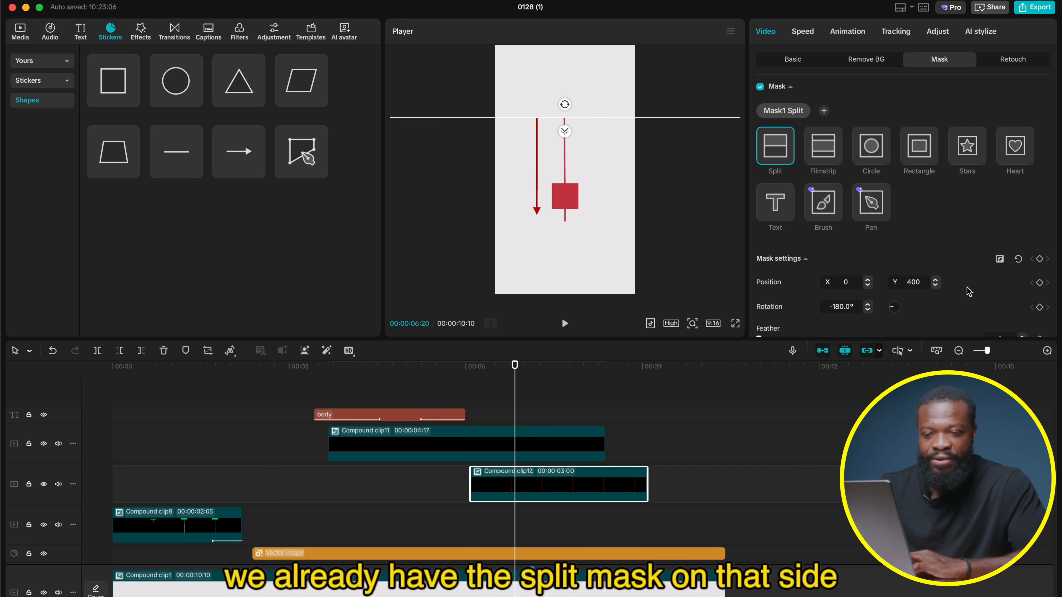
{"action": "left_click", "coordinate": [1039, 282]}
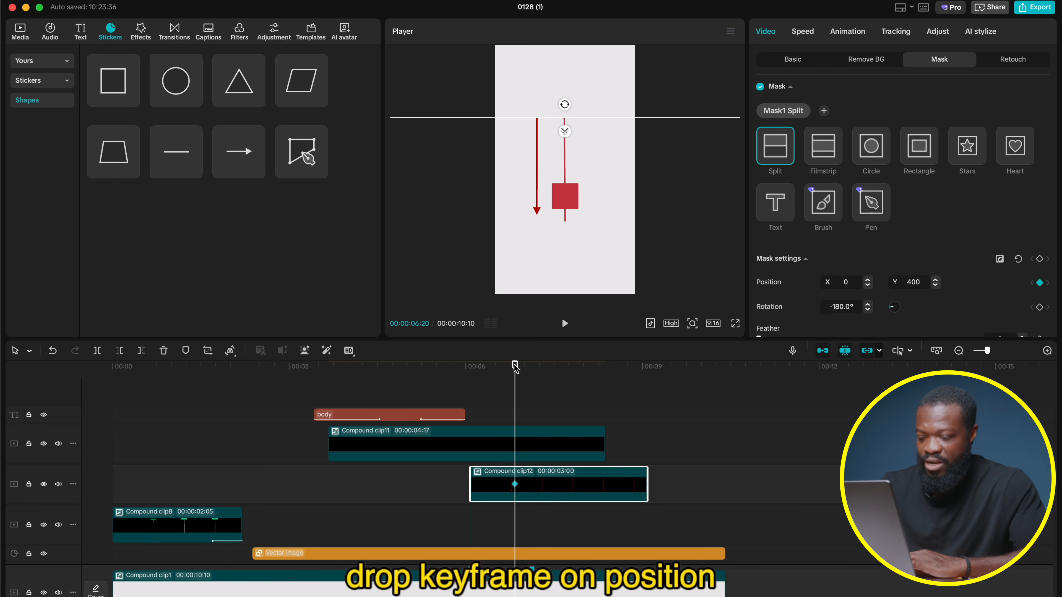
{"action": "left_click_drag", "start_coordinate": [515, 366], "coordinate": [581, 367]}
{"action": "left_click_drag", "start_coordinate": [592, 113], "coordinate": [588, 216]}
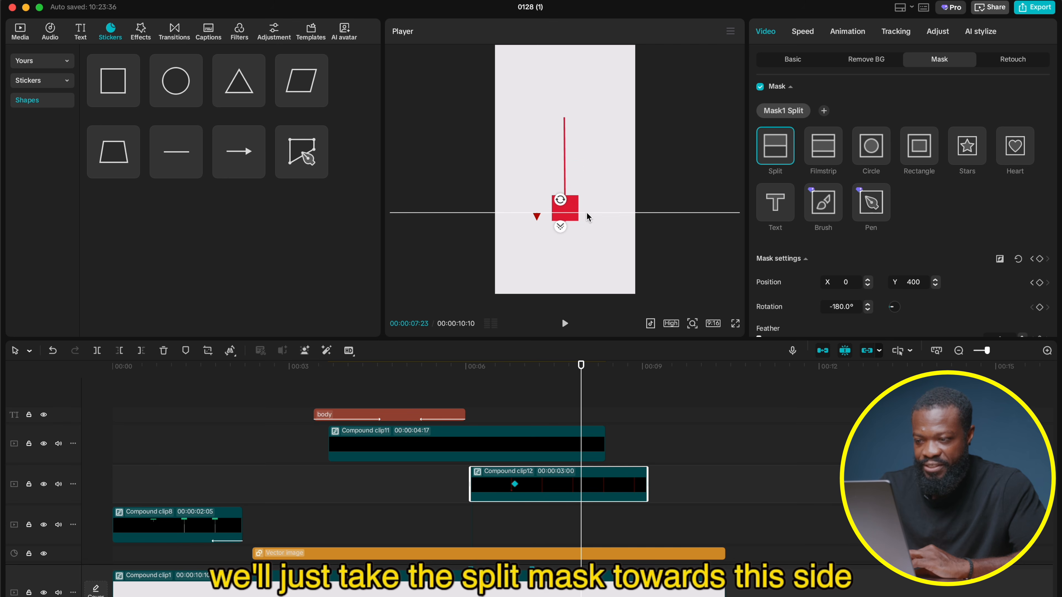
Step: Apply the S-shaped preset curve that follows Quad Ease to the arrow's second mask position keyframe
{"action": "right_click", "coordinate": [582, 489]}
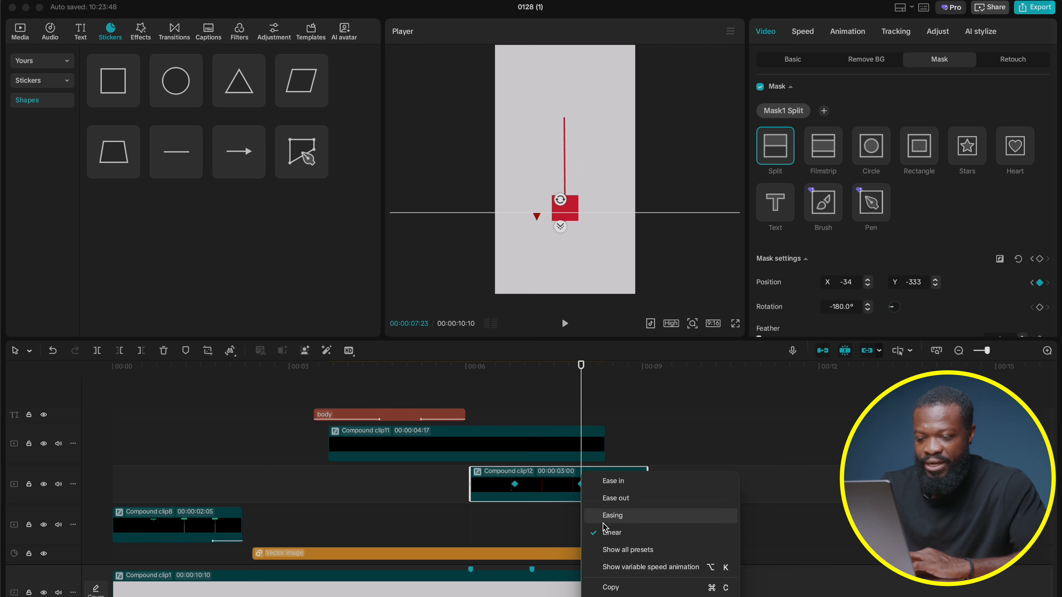
{"action": "left_click", "coordinate": [612, 553]}
{"action": "left_click", "coordinate": [638, 582]}
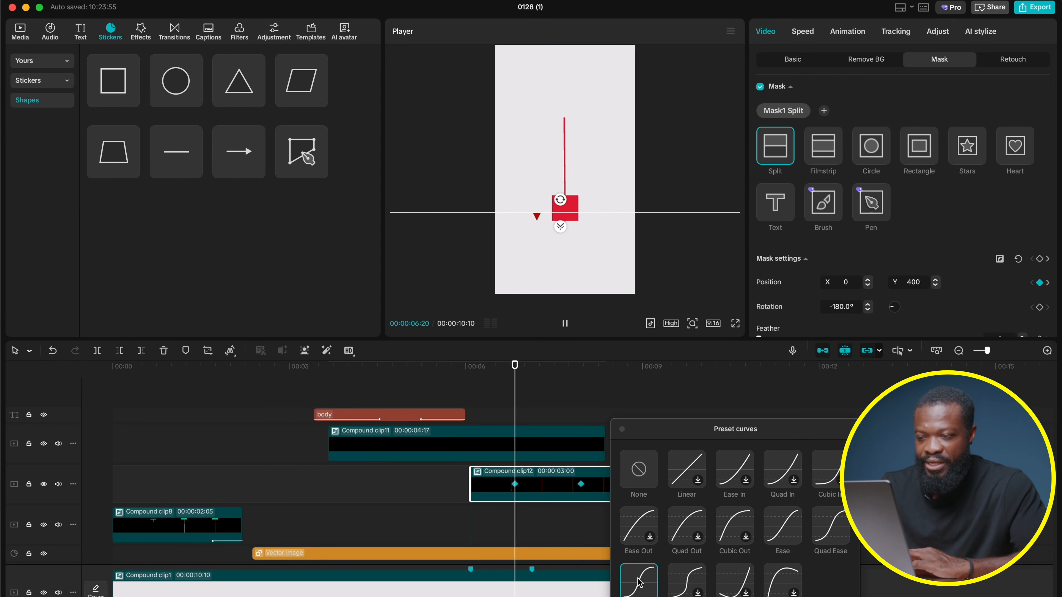
{"action": "left_click", "coordinate": [621, 430]}
Step: Play back the arrow growing in and wiping off beside the falling square, starting shortly before the arrow clip begins
{"action": "left_click", "coordinate": [446, 486]}
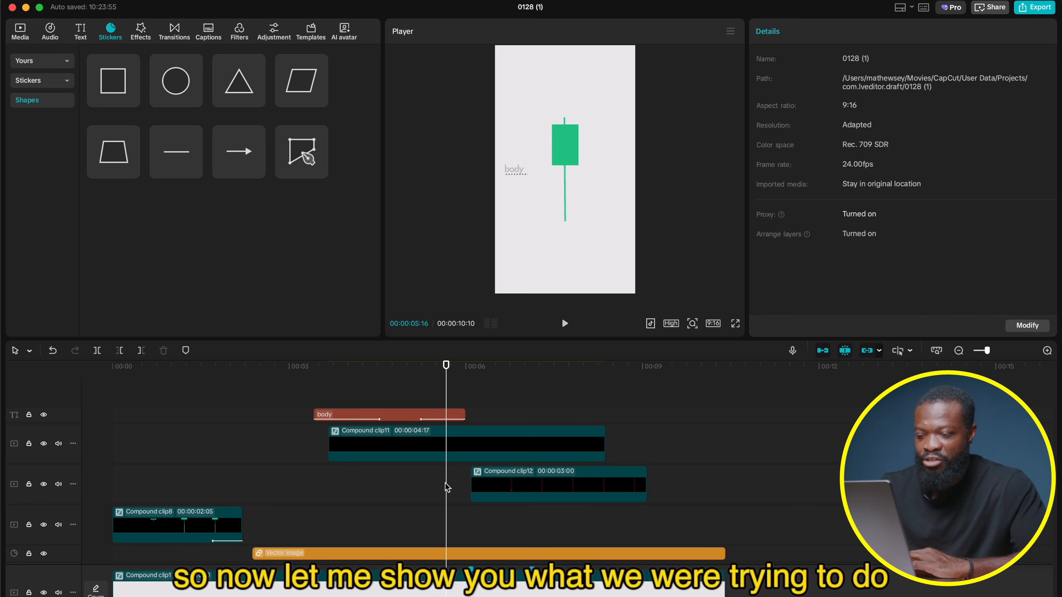
{"action": "key", "text": "space"}
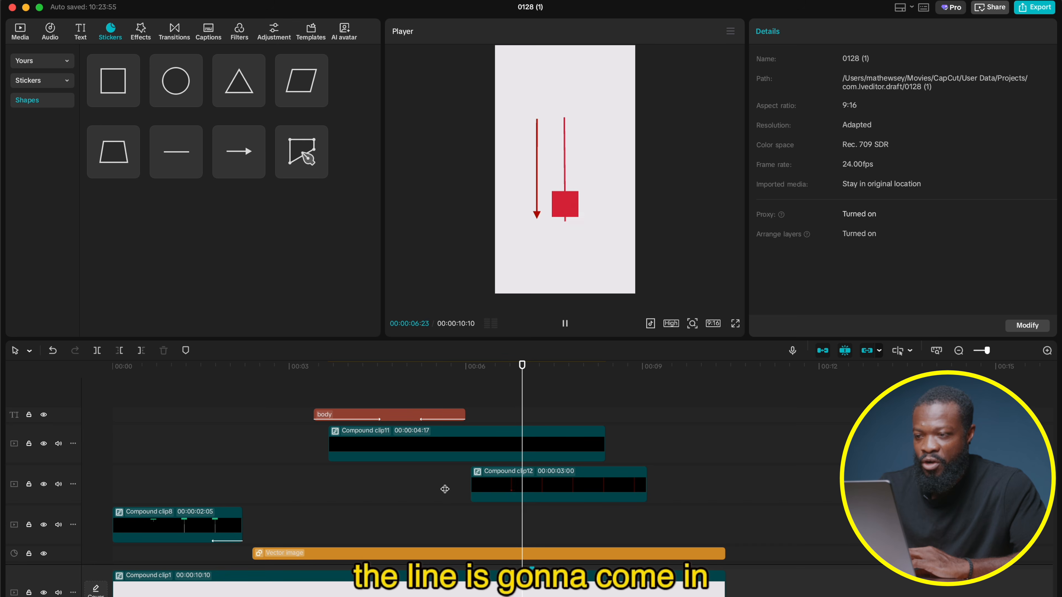
{"action": "left_click", "coordinate": [457, 490]}
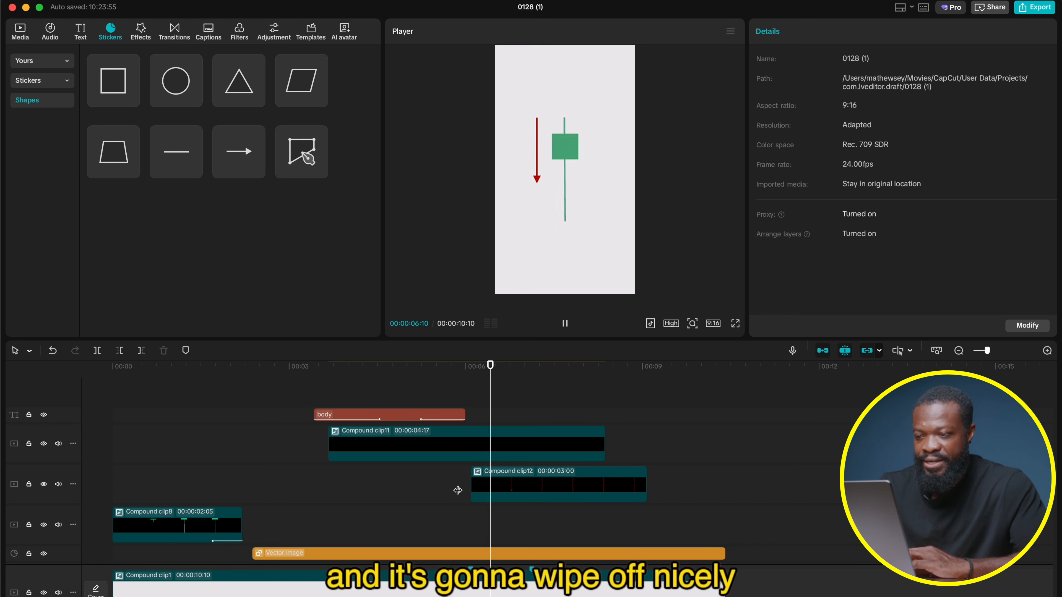
Step: Trim the arrow clip's end to a duration of 00:00:02:03 and give it the Fade Out exit animation
{"action": "left_click", "coordinate": [644, 489]}
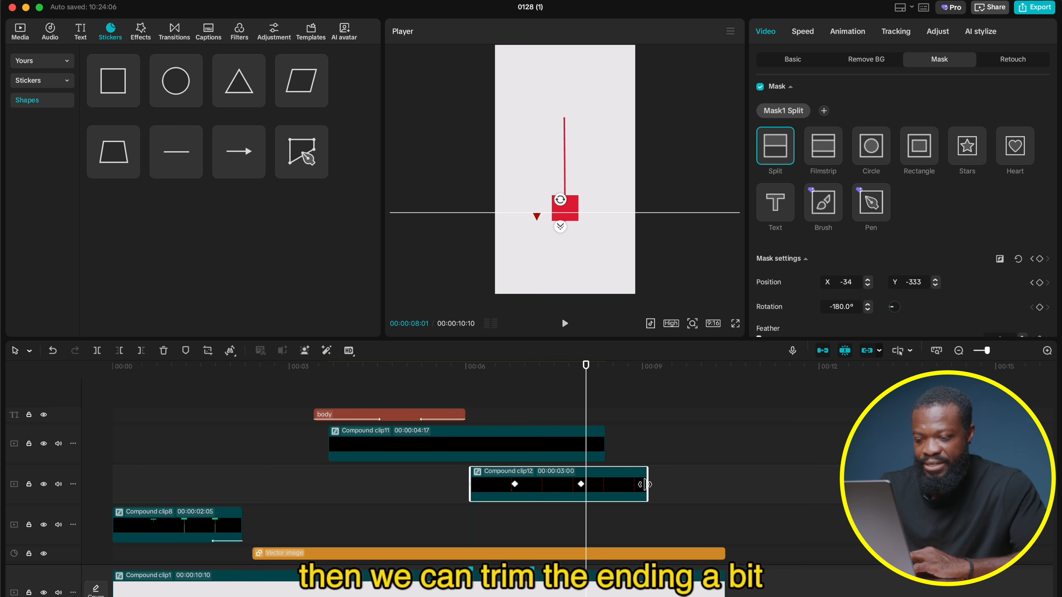
{"action": "left_click_drag", "start_coordinate": [646, 489], "coordinate": [594, 491]}
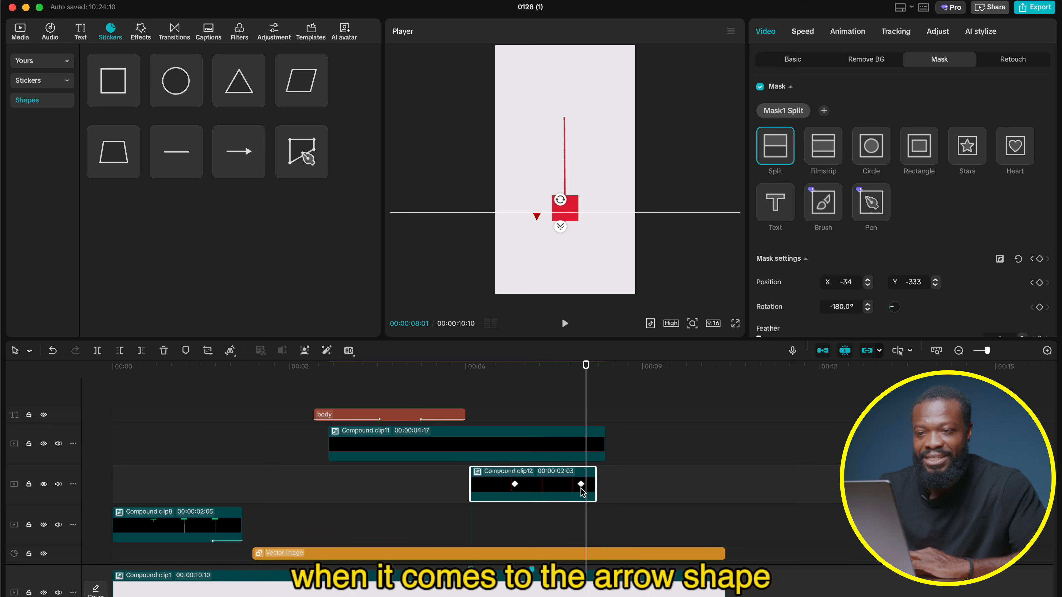
{"action": "left_click", "coordinate": [846, 32]}
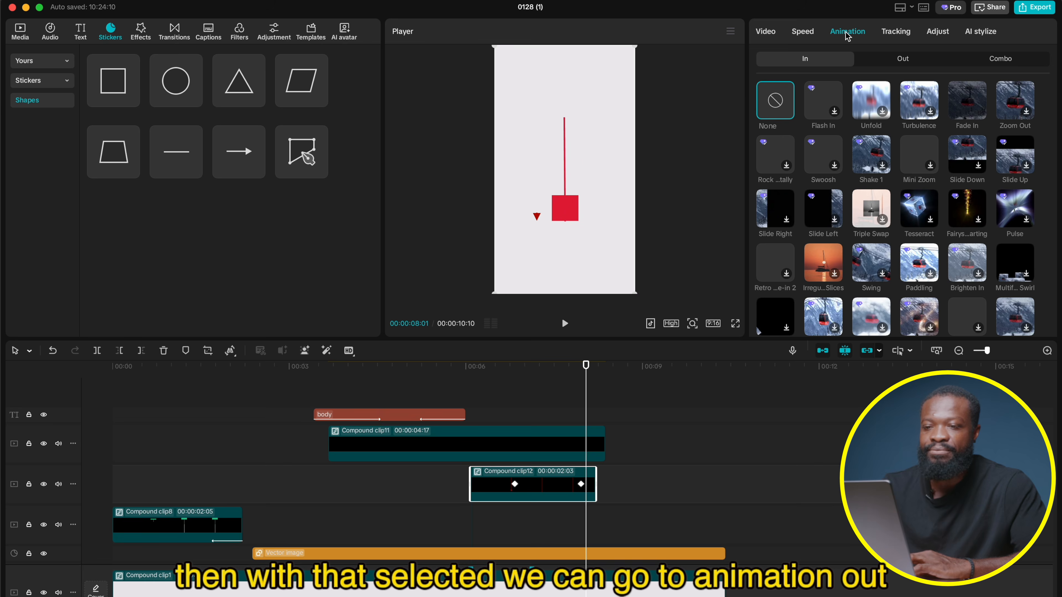
{"action": "left_click", "coordinate": [899, 63]}
{"action": "left_click", "coordinate": [969, 107]}
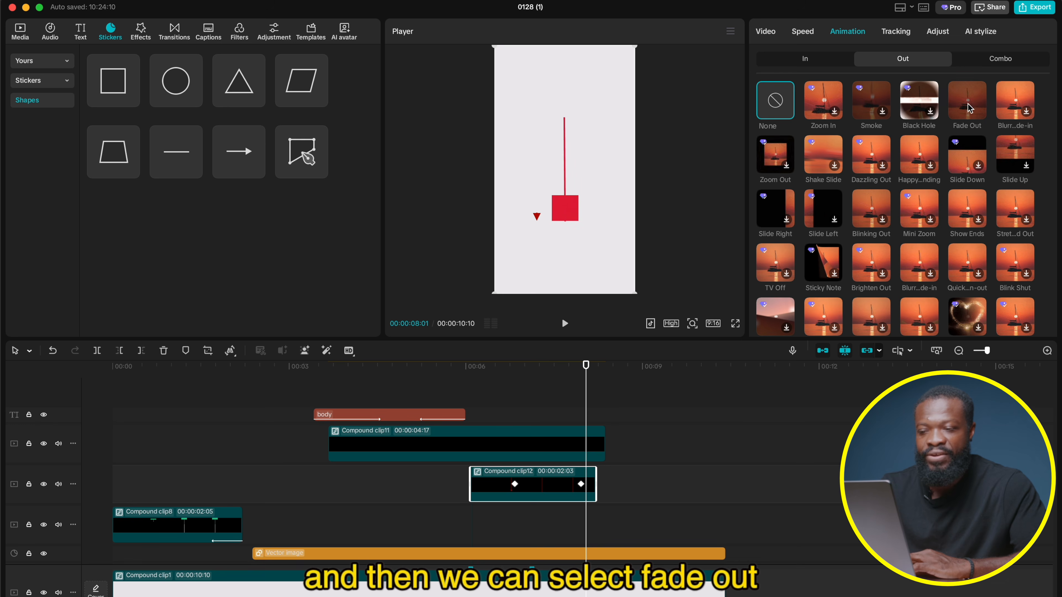